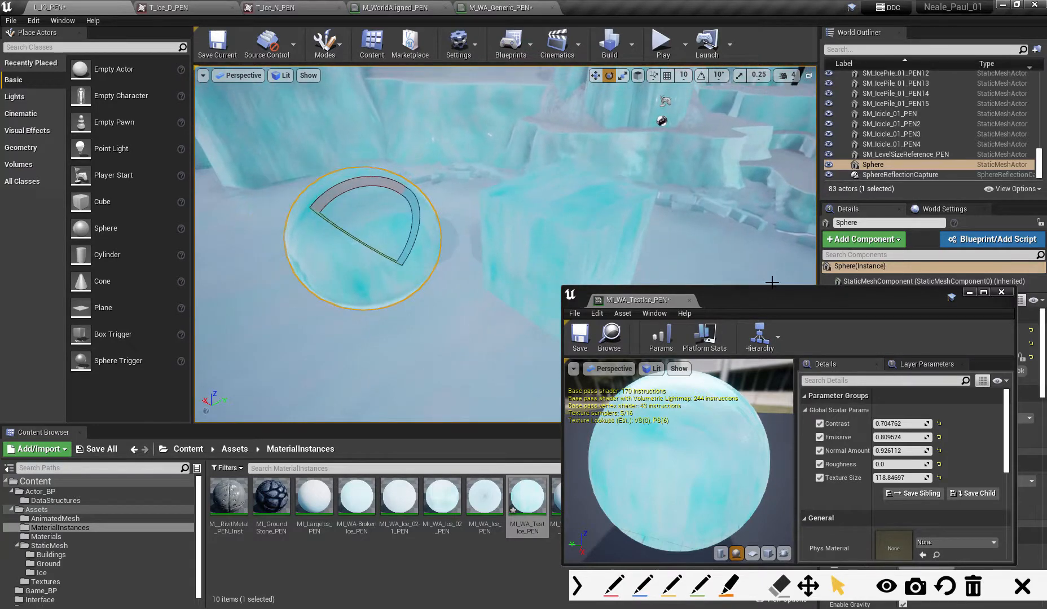
pyautogui.moveTo(756, 297); pyautogui.dragTo(754, 278)
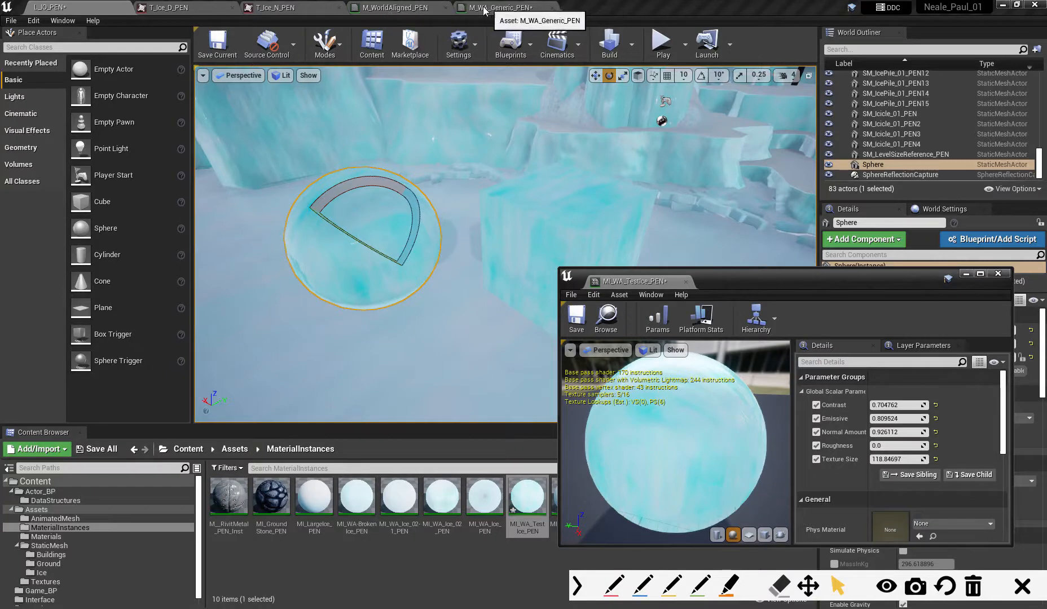
pyautogui.click(484, 9)
pyautogui.click(281, 9)
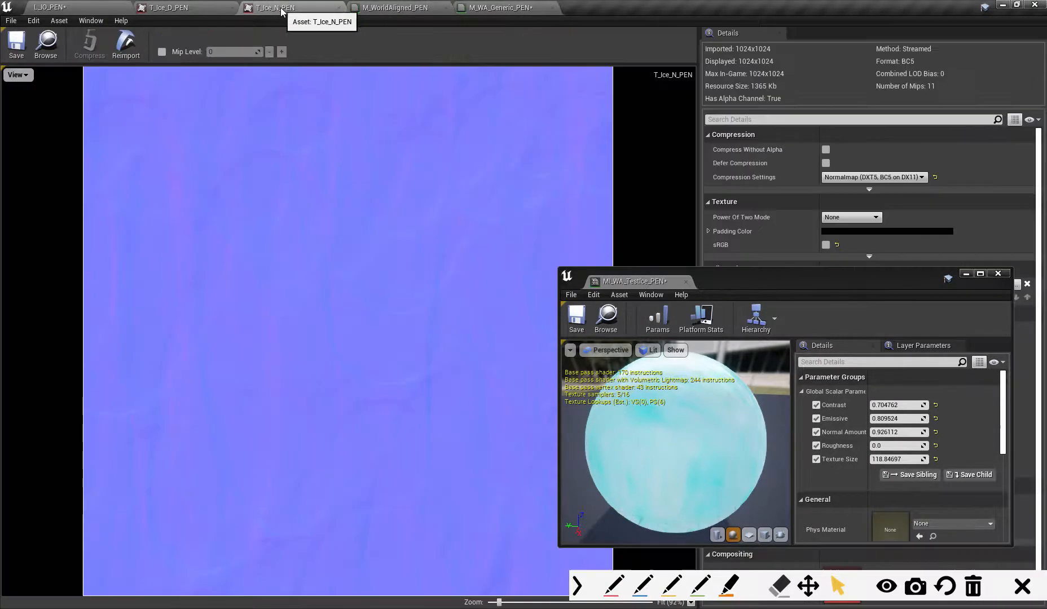
# - Open the MI_WA_Ice_02_PEN material instance from the SM_Ground_01_PEN8 ice ledge in the level
pyautogui.click(89, 9)
pyautogui.click(625, 168)
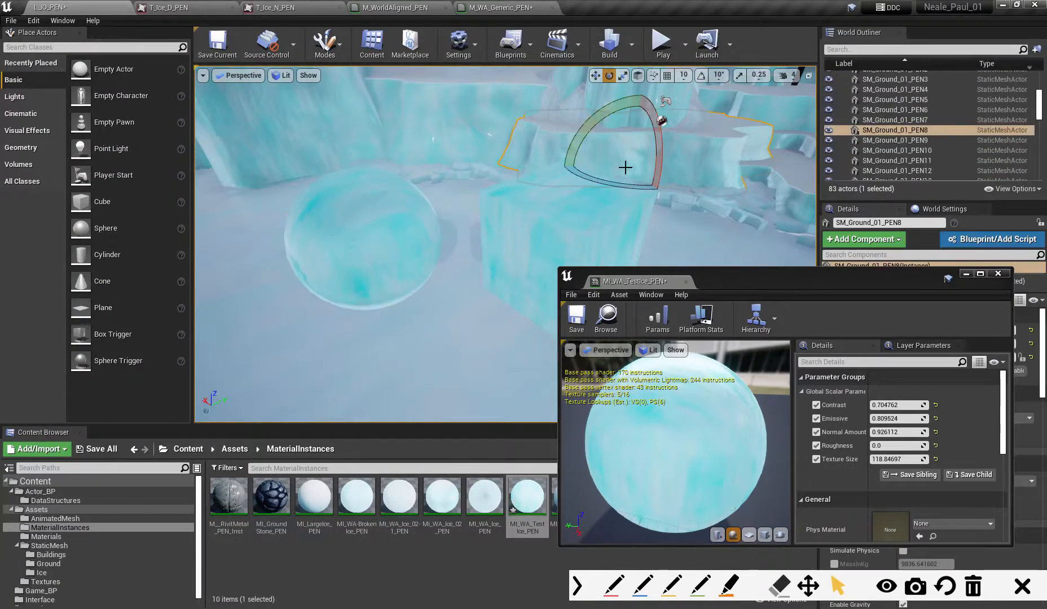
pyautogui.moveTo(873, 284); pyautogui.dragTo(630, 281)
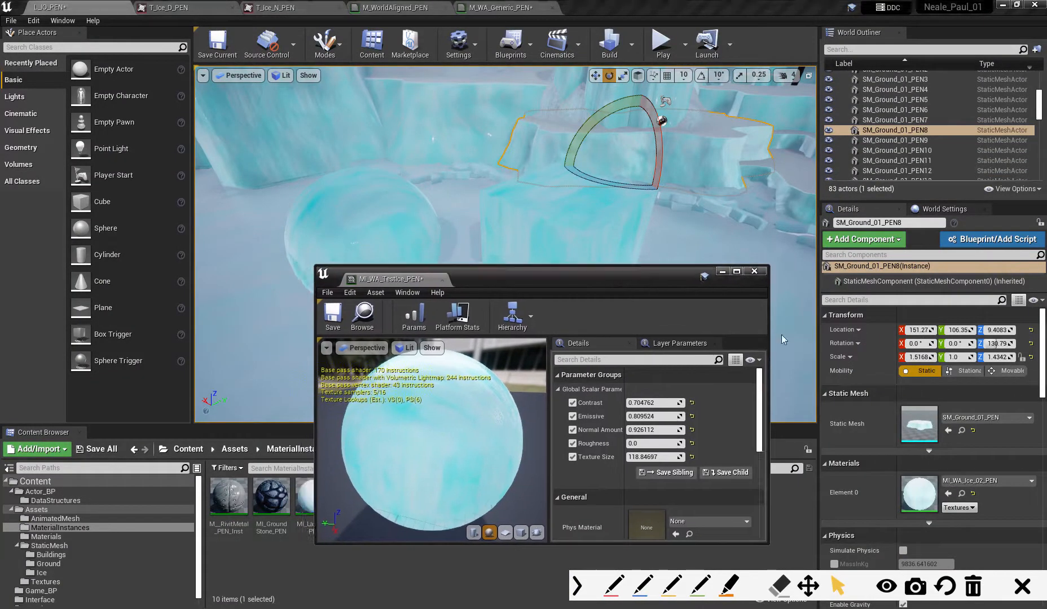
pyautogui.doubleClick(927, 497)
# - Dock the MI_WA_Ice_02_PEN editor into the floating MI_WA_TestIce_PEN window and widen its parameter details
pyautogui.moveTo(624, 278); pyautogui.dragTo(820, 255)
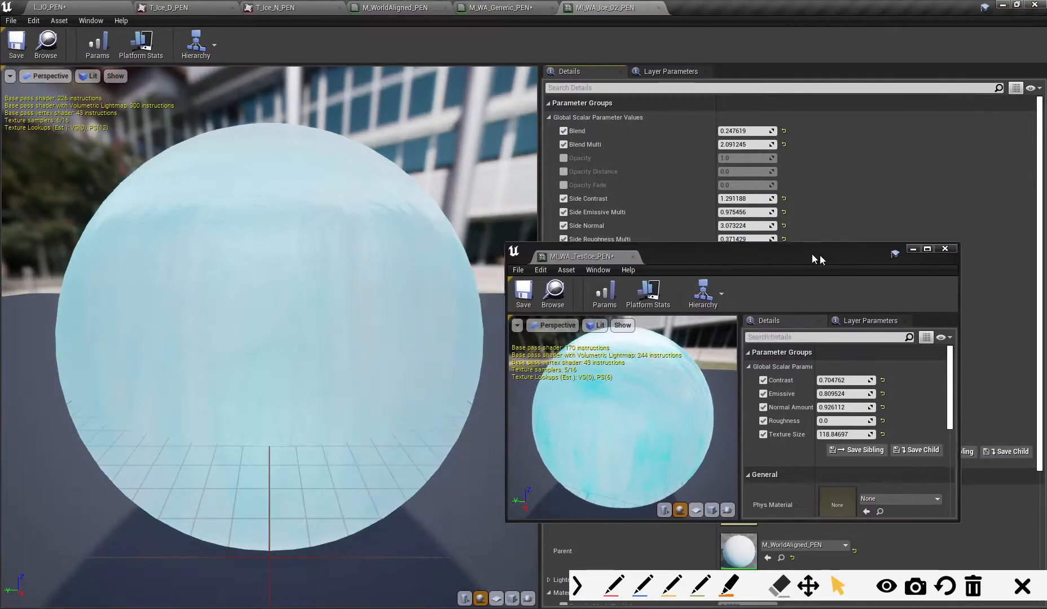
pyautogui.moveTo(620, 8); pyautogui.dragTo(681, 261)
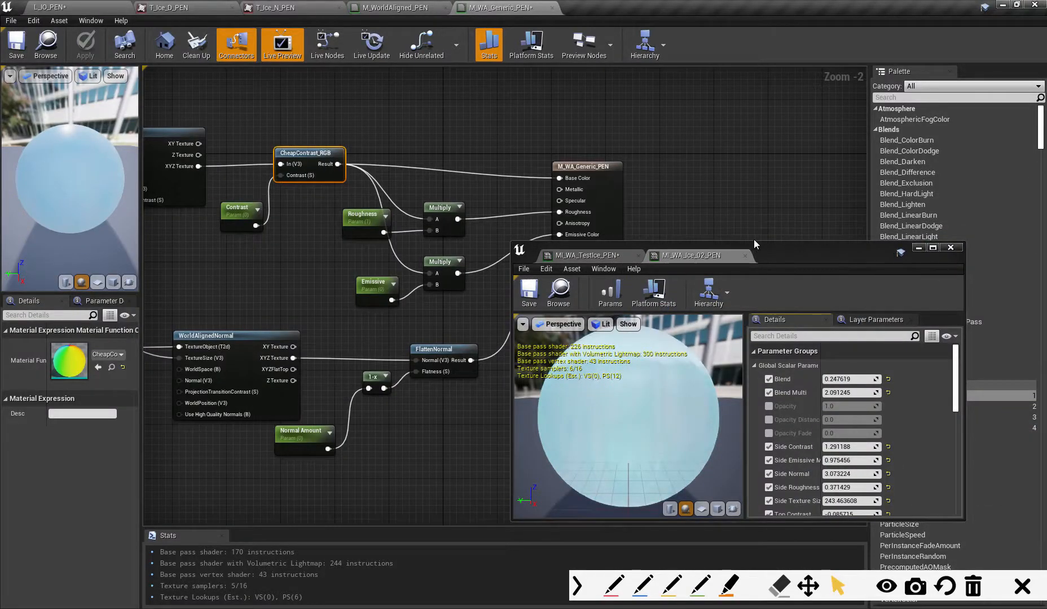
pyautogui.moveTo(754, 243); pyautogui.dragTo(754, 122)
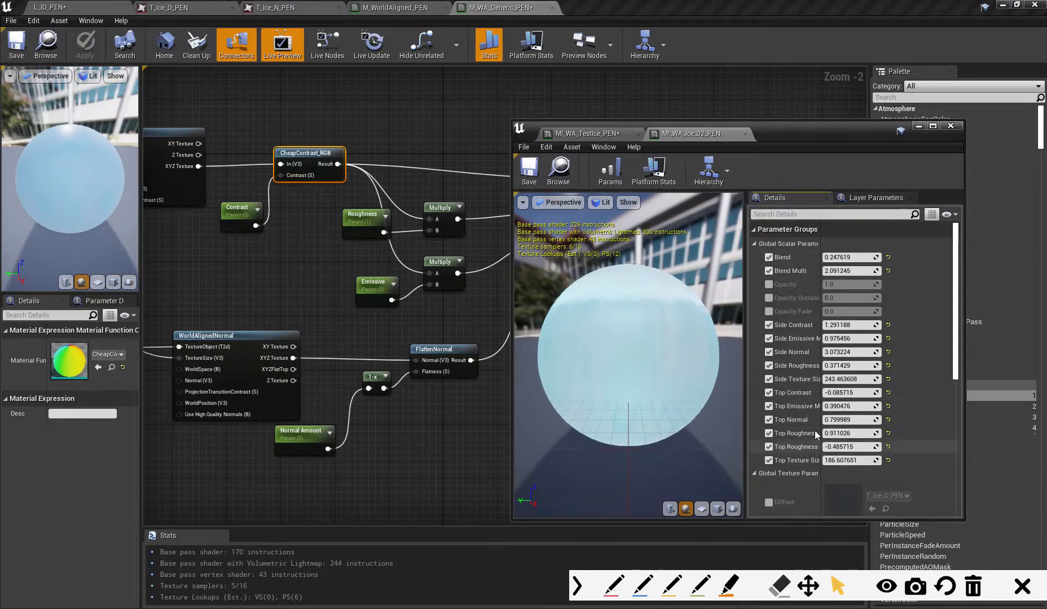
pyautogui.moveTo(745, 397); pyautogui.dragTo(711, 401)
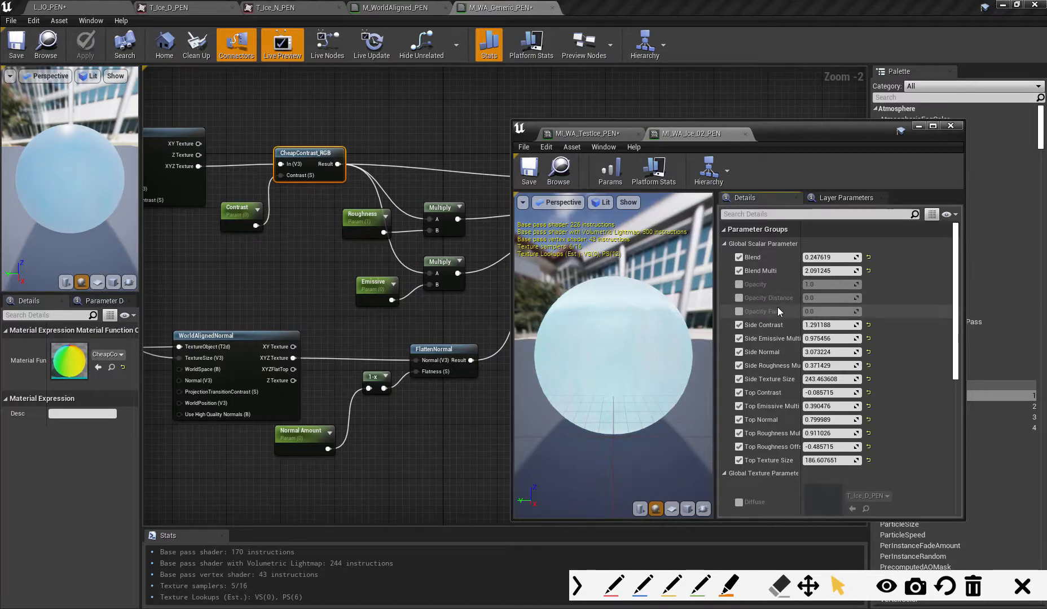
# - Review the scalar parameters and material property overrides of MI_WA_Ice_02_PEN, briefly switching the Opacity override on and off
pyautogui.moveTo(955, 325); pyautogui.dragTo(916, 466)
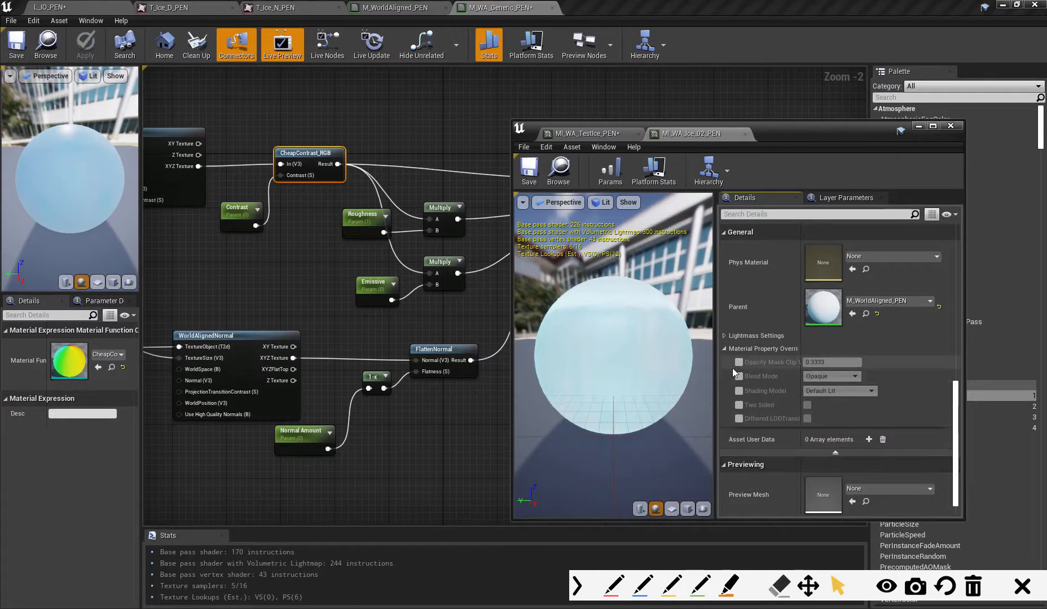
pyautogui.moveTo(955, 415); pyautogui.dragTo(959, 257)
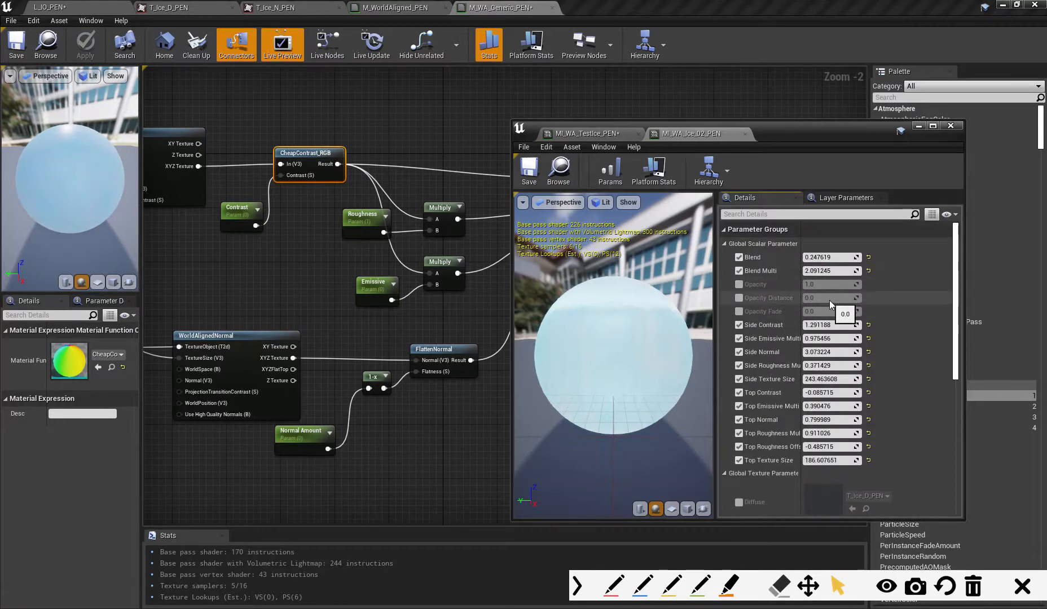
pyautogui.click(738, 285)
pyautogui.click(739, 285)
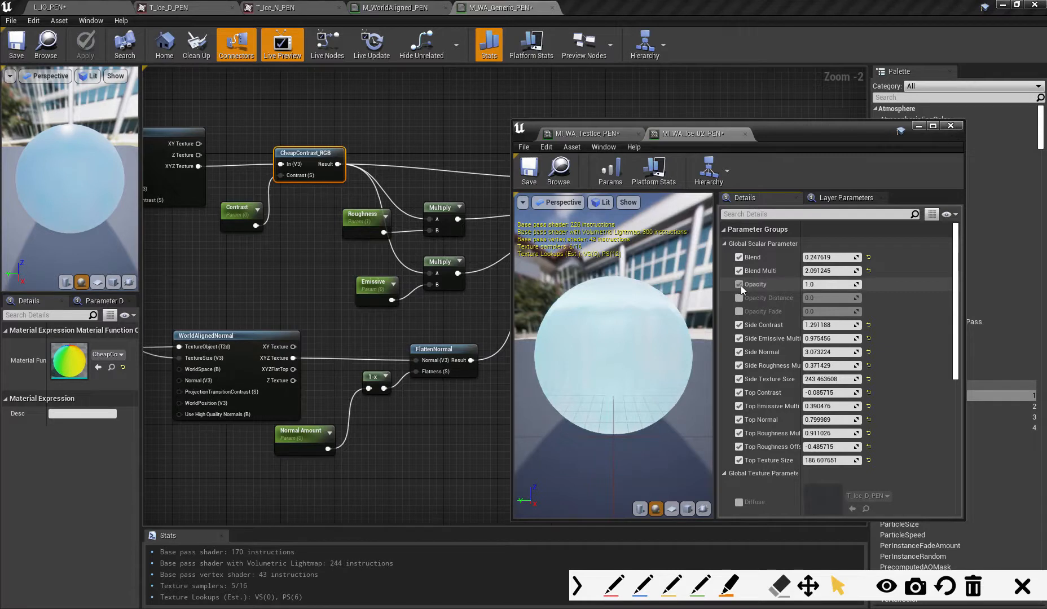
pyautogui.click(739, 285)
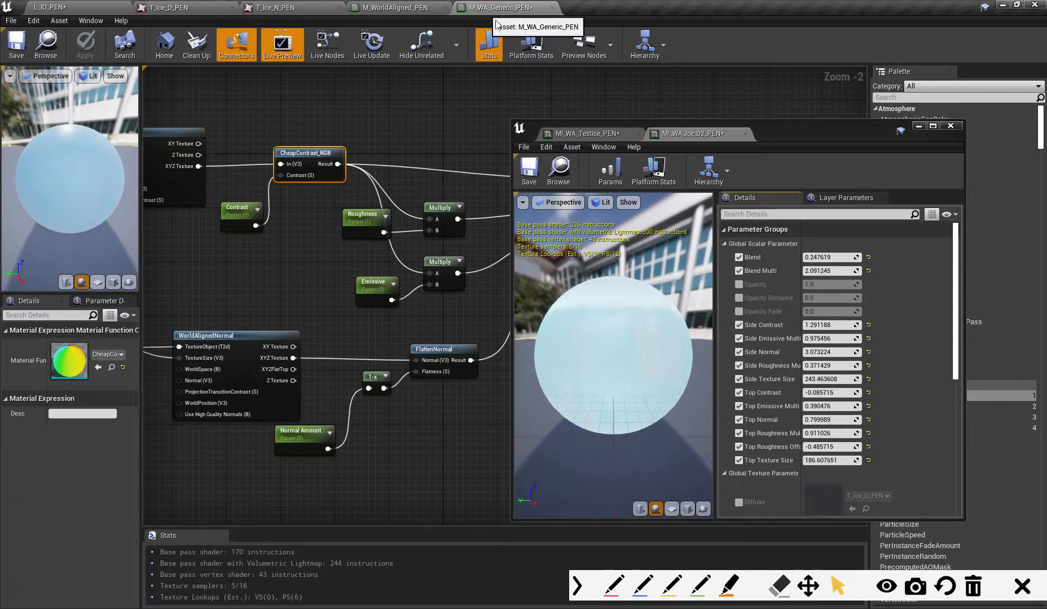
# - Move the floating material instance window aside to clear the M_WA_Generic_PEN node graph
pyautogui.moveTo(769, 136); pyautogui.dragTo(1044, 180)
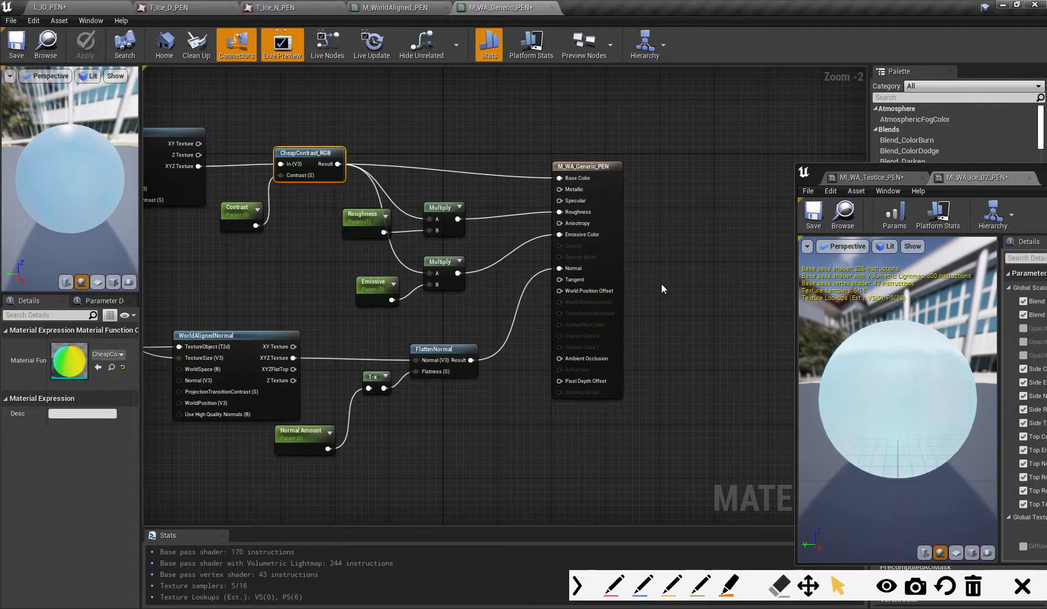
pyautogui.moveTo(663, 294); pyautogui.dragTo(742, 289, button='right')
pyautogui.moveTo(559, 317); pyautogui.dragTo(639, 289, button='right')
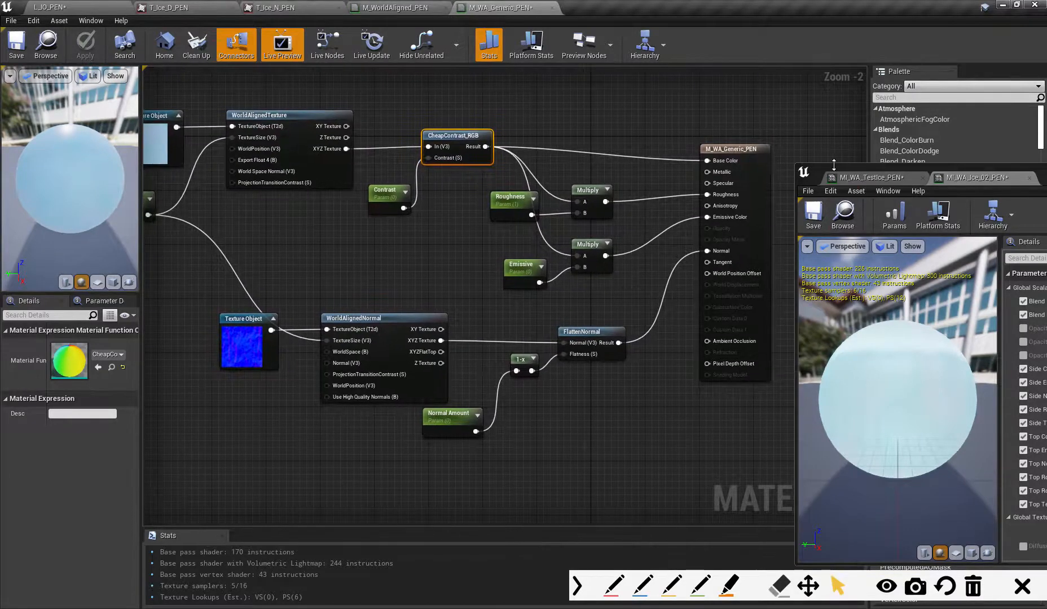
pyautogui.moveTo(829, 168); pyautogui.dragTo(898, 128)
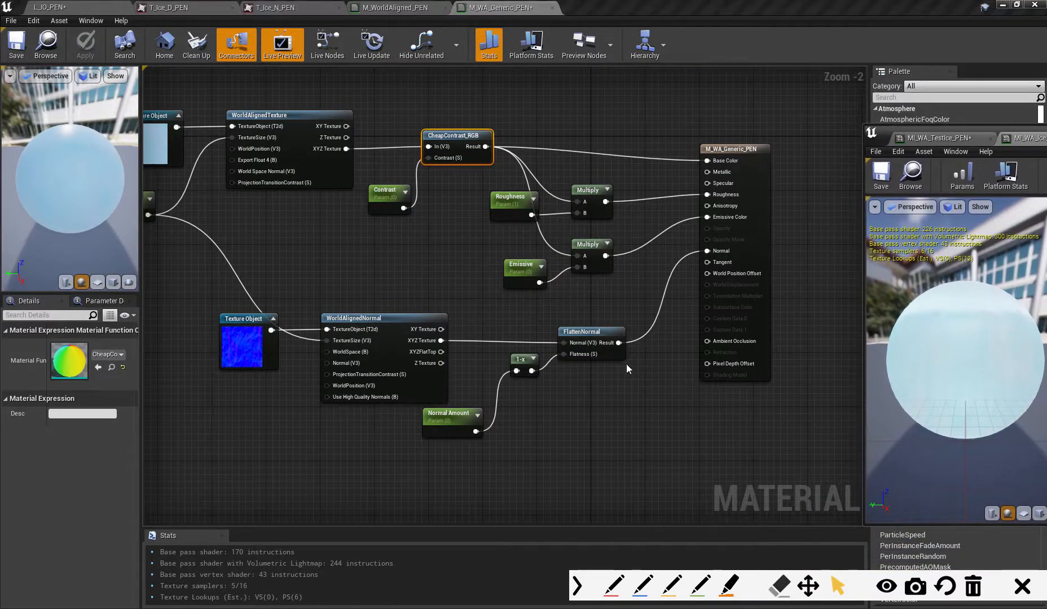
# - Move the normal-map node group, from its Texture Object through FlattenNormal, further down away from the colour texture nodes
pyautogui.moveTo(626, 364); pyautogui.dragTo(670, 427, button='right')
pyautogui.moveTo(360, 351)
pyautogui.mouseDown(button='right')
pyautogui.moveTo(351, 385)
pyautogui.moveTo(344, 368)
pyautogui.moveTo(420, 280)
pyautogui.mouseUp(button='right')
pyautogui.moveTo(406, 307); pyautogui.dragTo(709, 402)
pyautogui.moveTo(729, 319); pyautogui.dragTo(648, 421)
pyautogui.moveTo(623, 359); pyautogui.dragTo(582, 416, button='right')
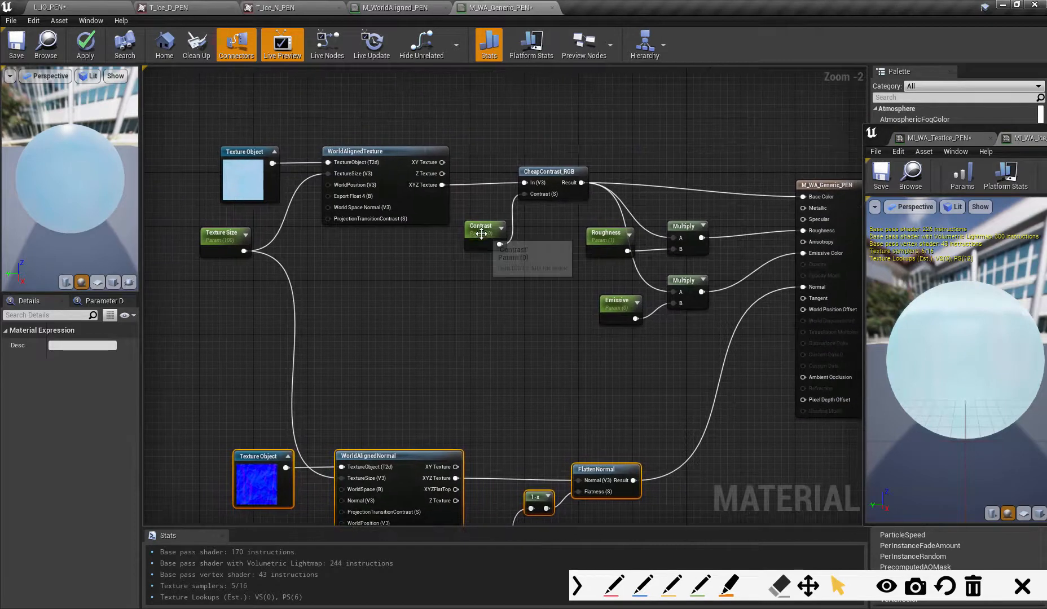
# - Move the Contrast parameter slightly up and rename it Side Contrast
pyautogui.moveTo(484, 233); pyautogui.dragTo(483, 219)
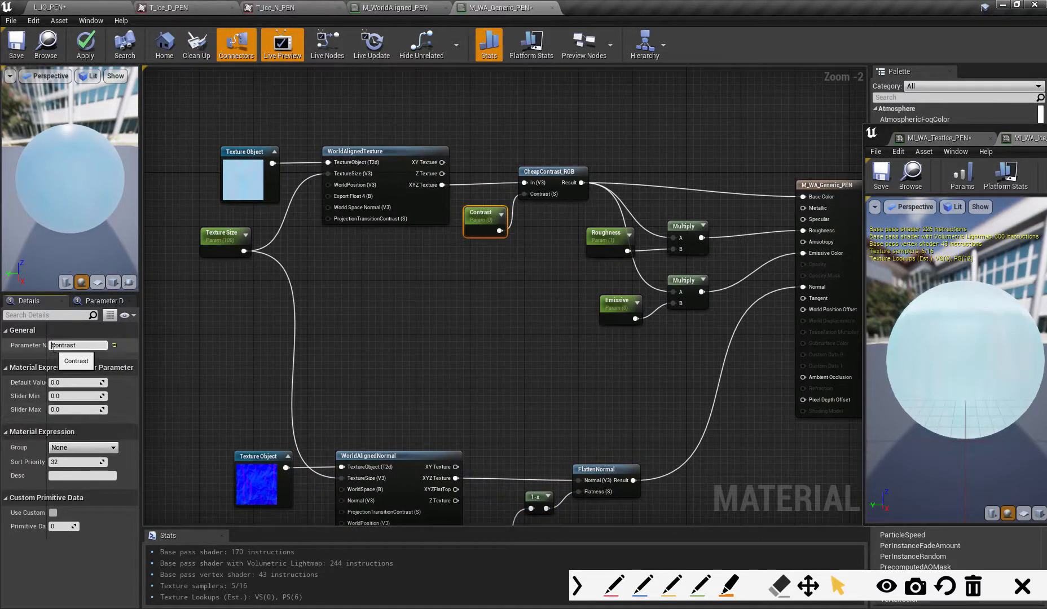
pyautogui.write('ide')
pyautogui.press('Return')
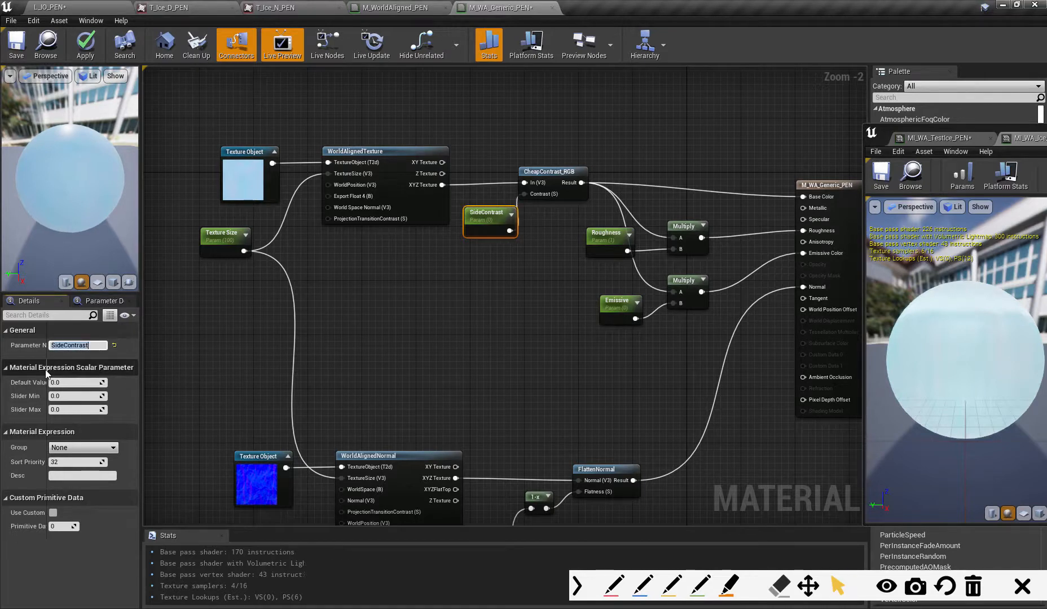
pyautogui.click(63, 345)
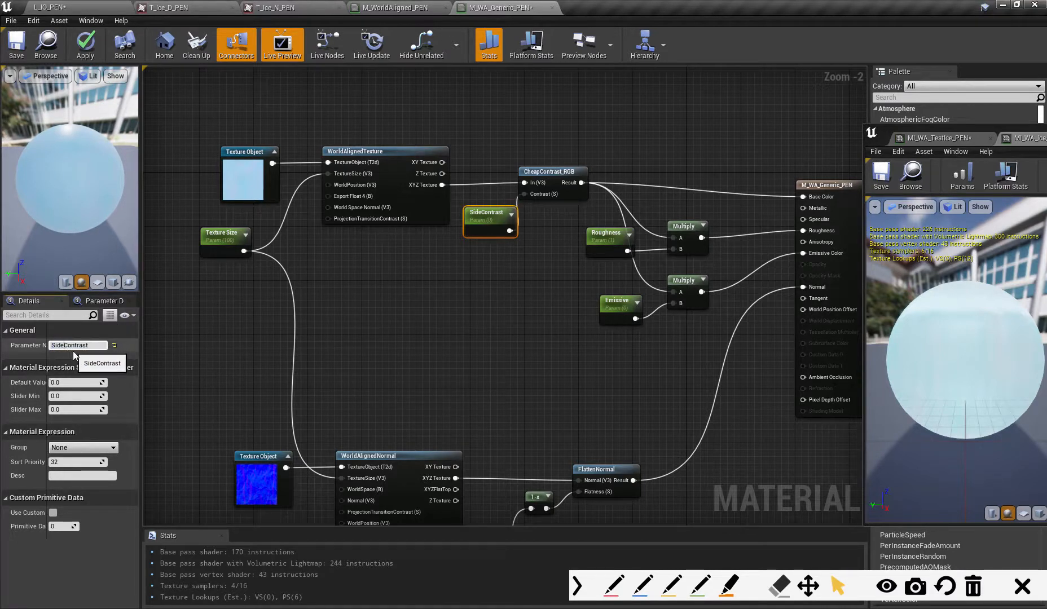
# - Rename the Roughness parameter to Side Roughness
pyautogui.moveTo(682, 273); pyautogui.dragTo(585, 223)
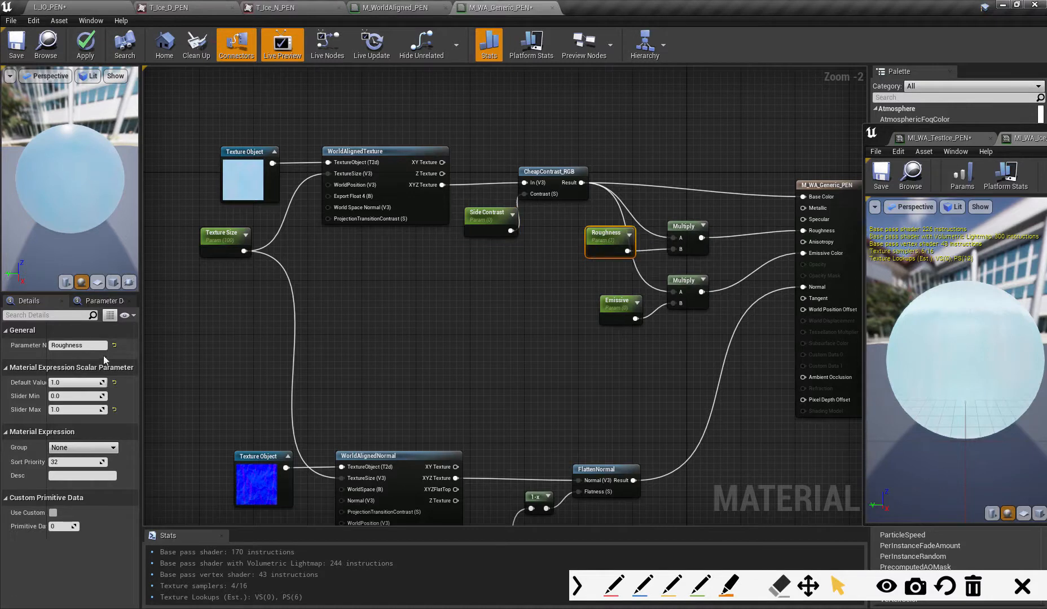
pyautogui.click(58, 345)
pyautogui.click(51, 345)
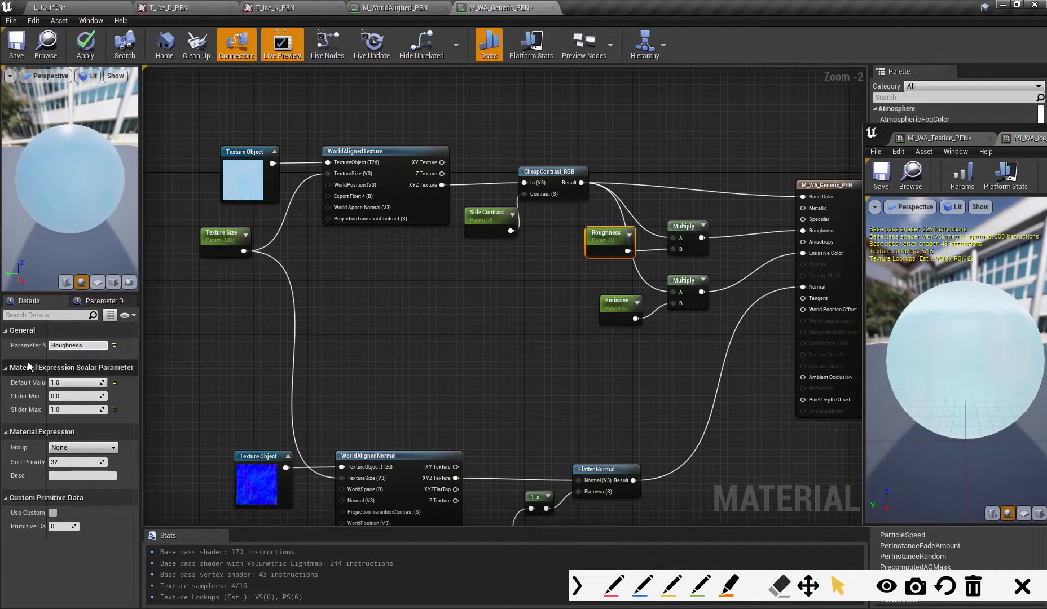
pyautogui.write('Side')
pyautogui.press('Return')
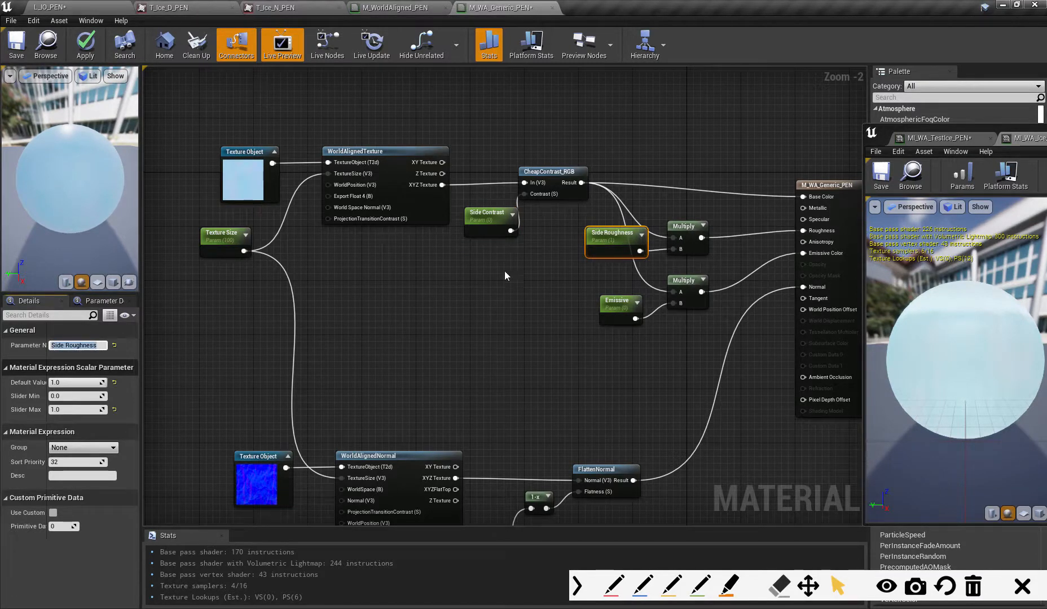
# - Rename the Emissive parameter to Side Emissive and the Texture Size parameter to Side Texture Size
pyautogui.click(617, 304)
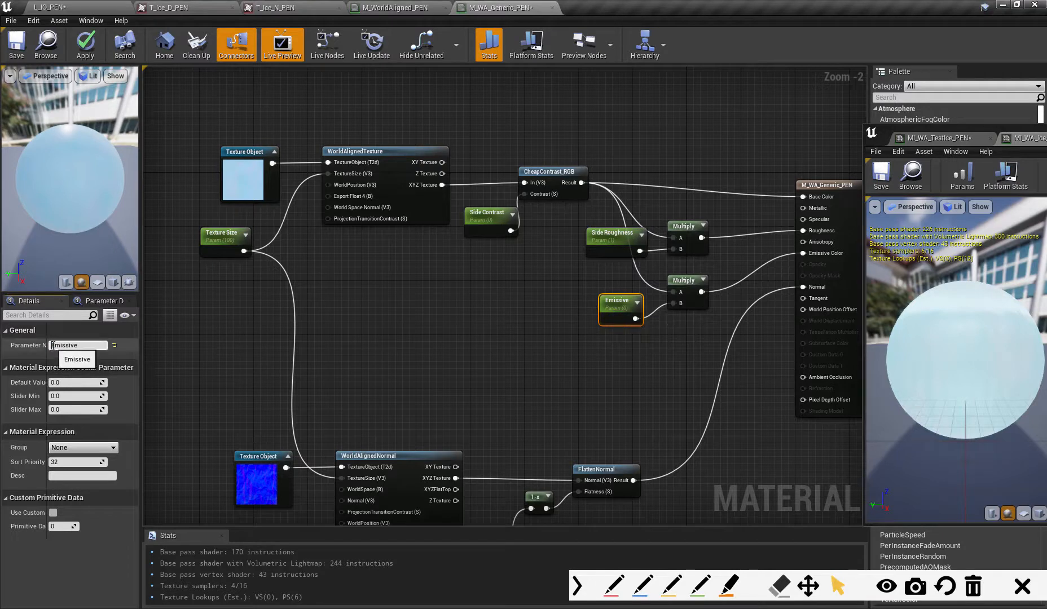
pyautogui.write('Side')
pyautogui.press('Return')
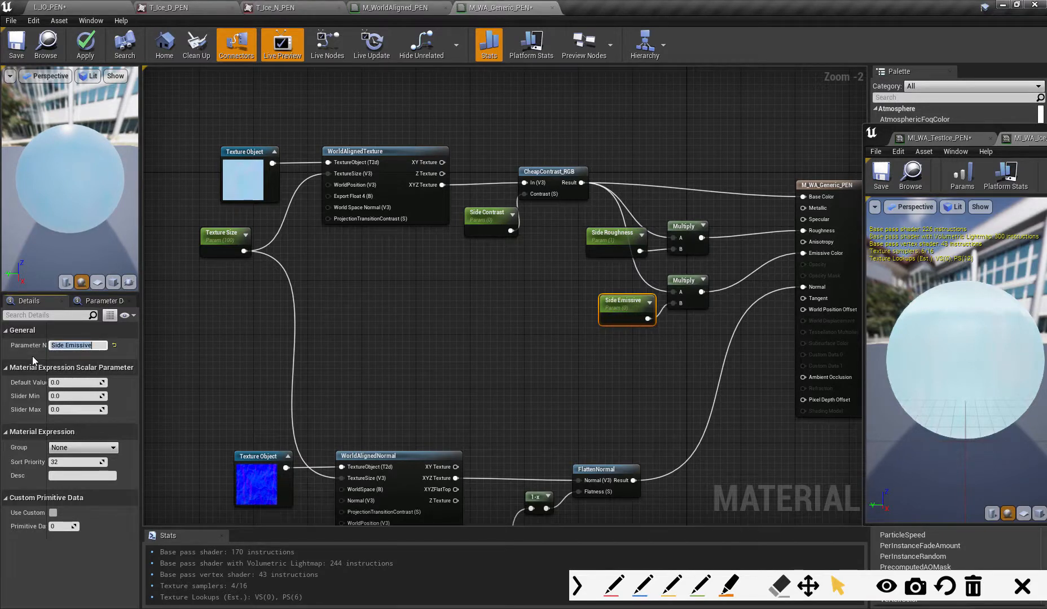
pyautogui.click(227, 235)
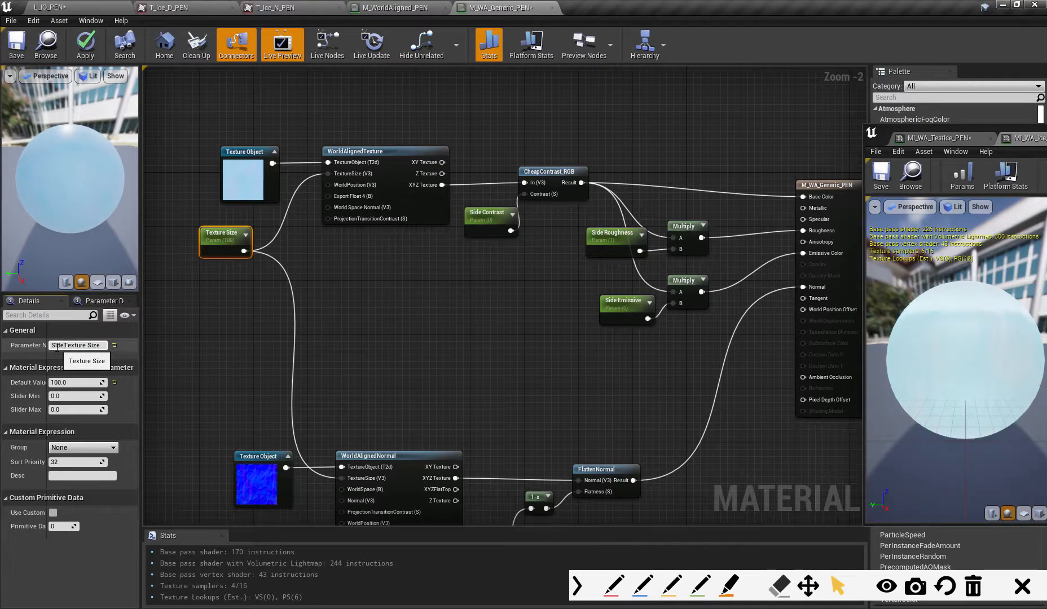
pyautogui.press('Return')
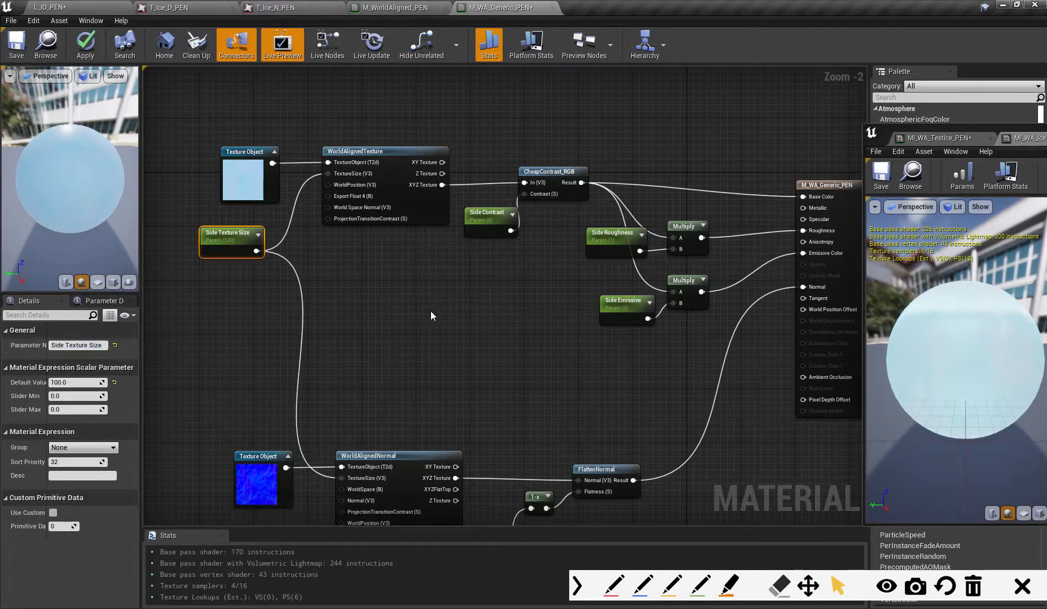
# - Rename the Normal Amount parameter, which feeds the 1-x node, to Side Normal Amount
pyautogui.moveTo(431, 312); pyautogui.dragTo(454, 289, button='right')
pyautogui.click(450, 480)
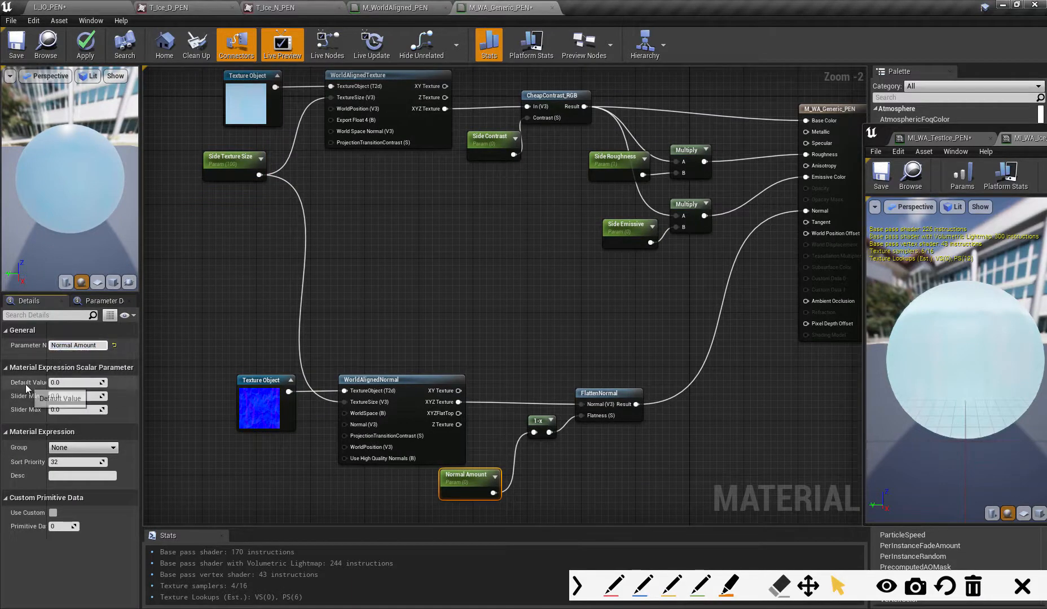
pyautogui.write('Side')
pyautogui.press('Return')
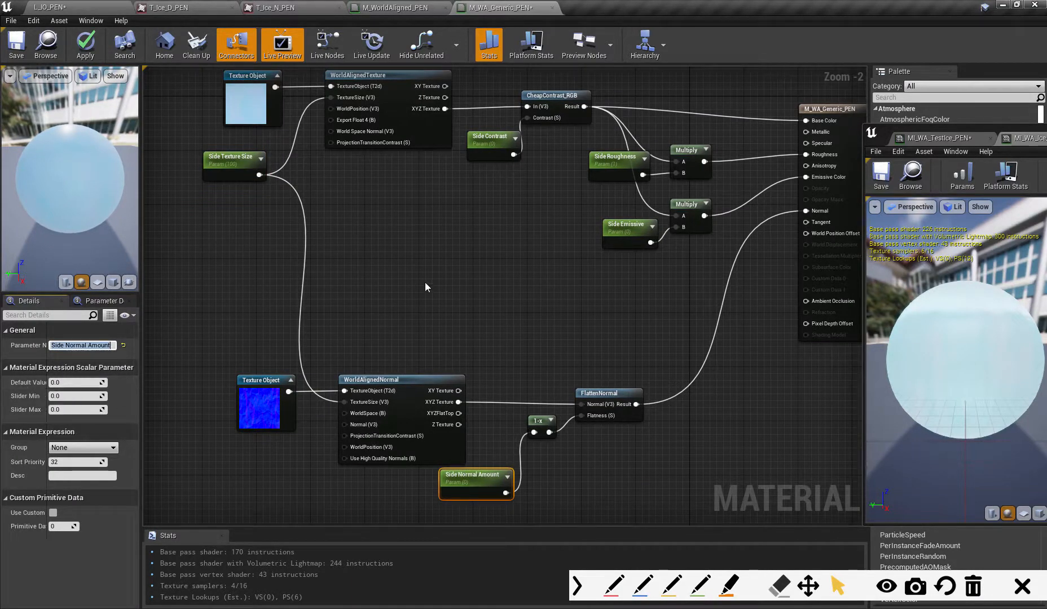
# - Shift the colour texture nodes through CheapContrast_RGB left and up from the Multiply nodes, and space CheapContrast_RGB slightly away from Side Contrast
pyautogui.moveTo(465, 322); pyautogui.dragTo(594, 339, button='right')
pyautogui.moveTo(251, 146); pyautogui.dragTo(627, 310)
pyautogui.moveTo(635, 189); pyautogui.dragTo(541, 176)
pyautogui.moveTo(544, 141); pyautogui.dragTo(519, 237, button='right')
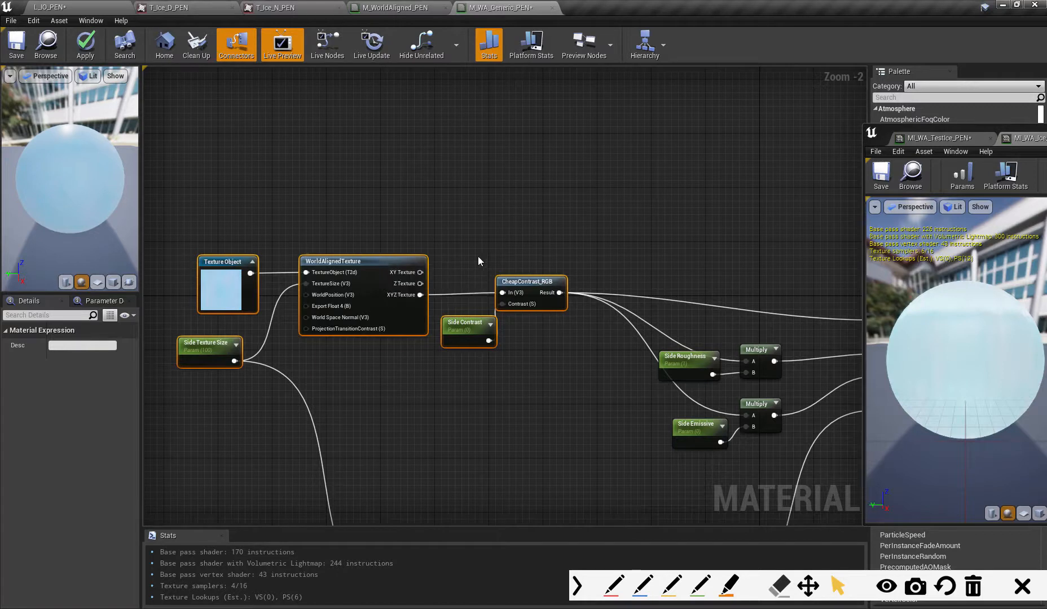
pyautogui.click(601, 263)
pyautogui.moveTo(549, 285); pyautogui.dragTo(560, 290)
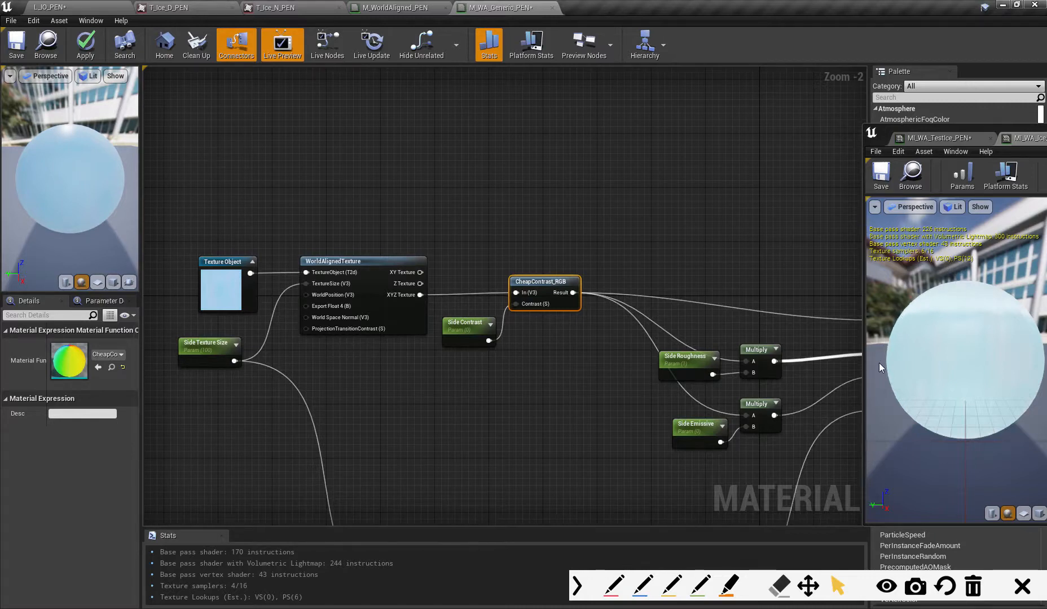
# - Duplicate the colour Texture Object and its WorldAlignedTexture node and place the copies above the originals
pyautogui.click(390, 260)
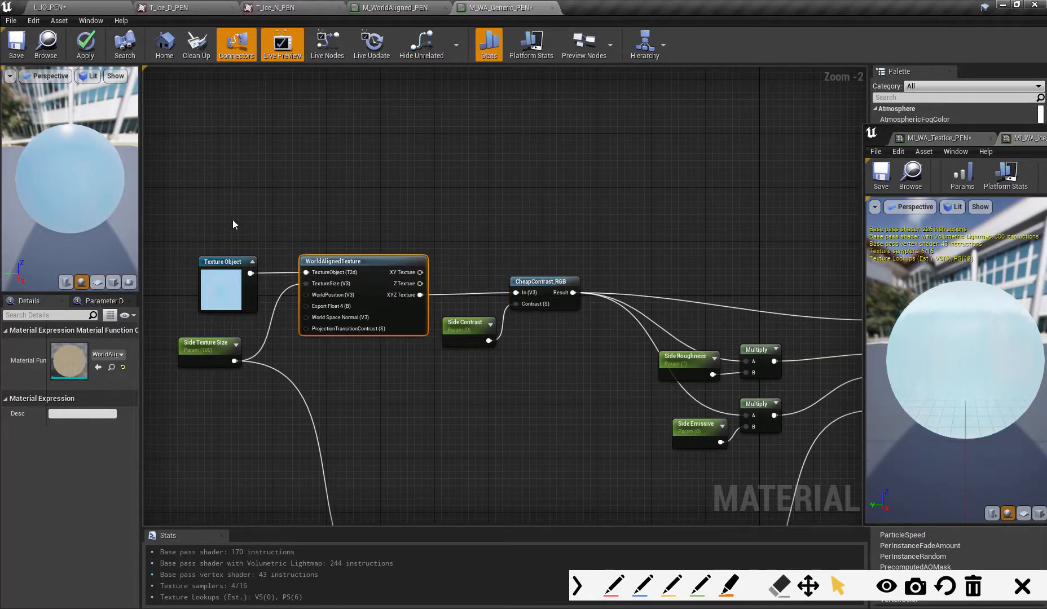
pyautogui.moveTo(232, 223); pyautogui.dragTo(370, 271)
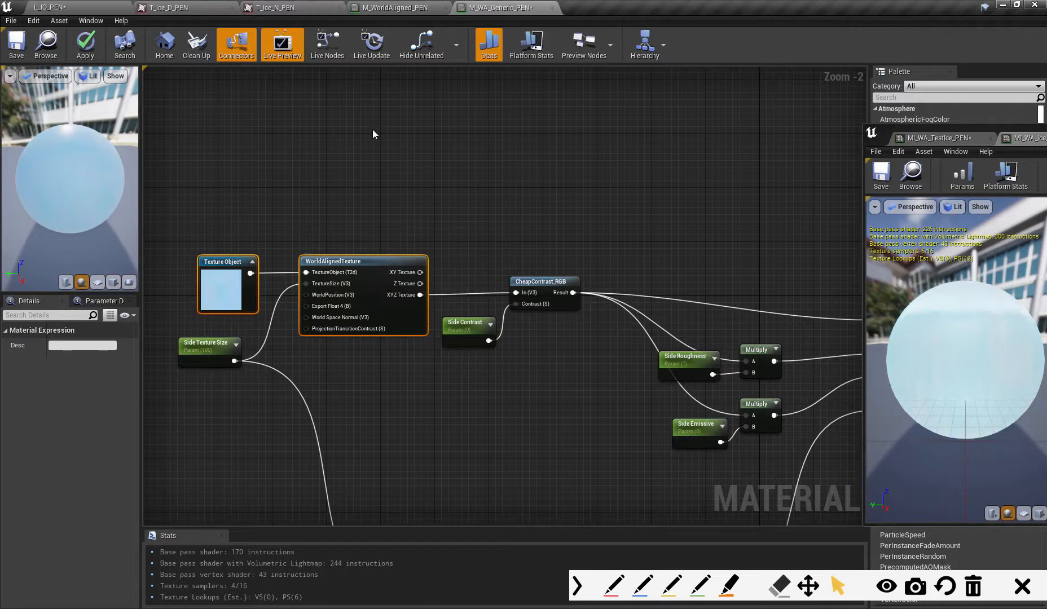
pyautogui.hotkey('ctrl', 'w')
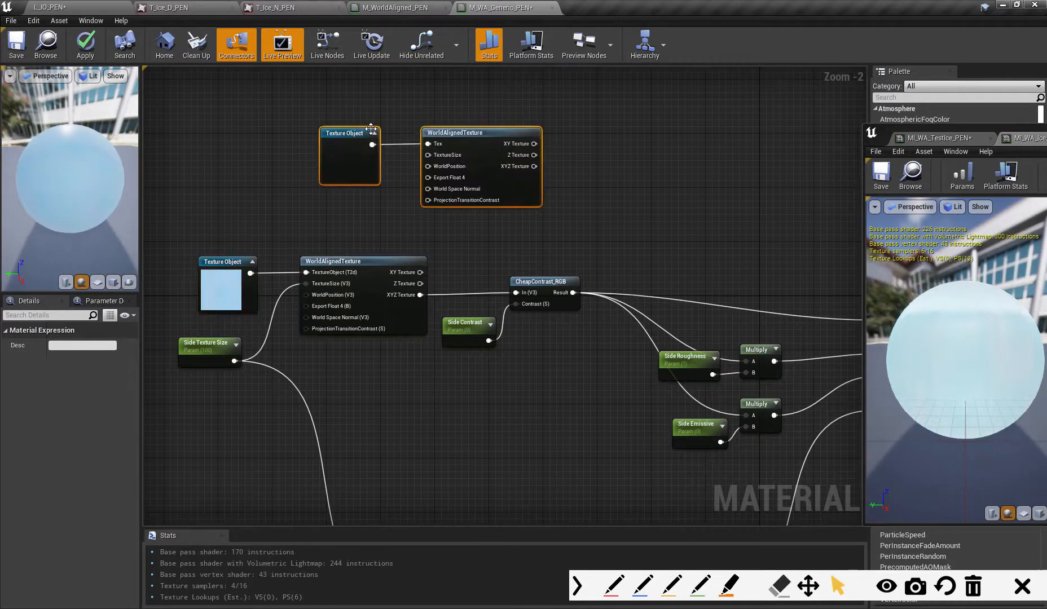
pyautogui.moveTo(455, 135); pyautogui.dragTo(366, 120)
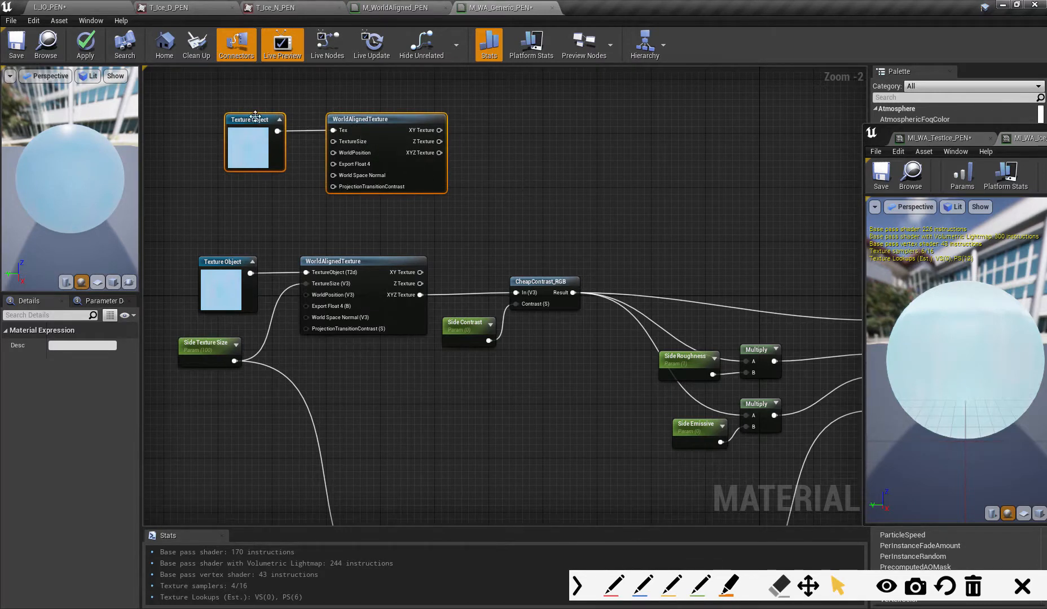
pyautogui.moveTo(253, 117); pyautogui.dragTo(246, 120)
pyautogui.click(272, 189)
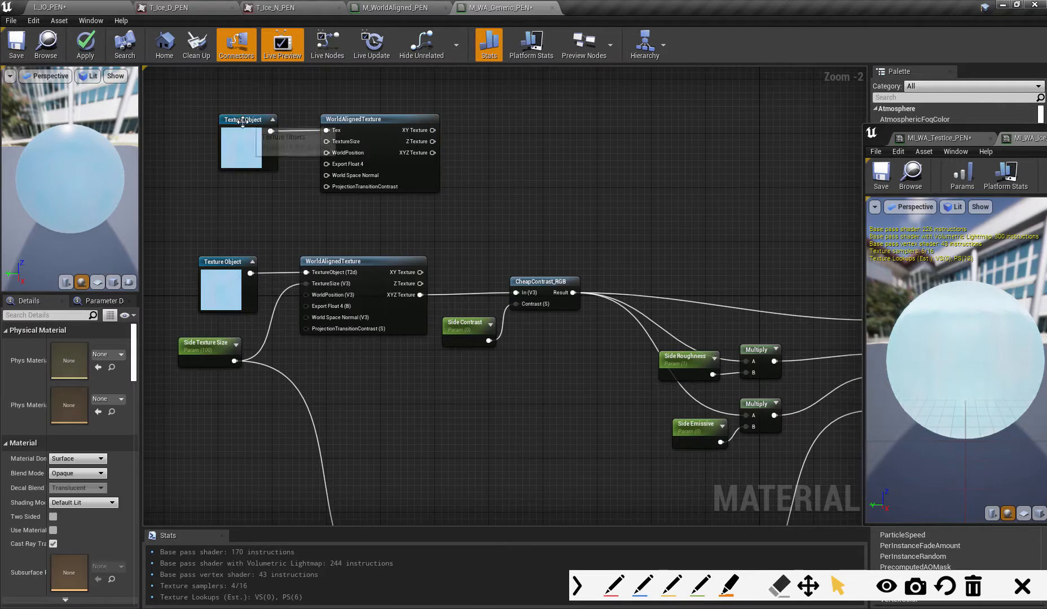
# - Assign the T_Snow_D_PEN texture to the duplicated Texture Object at the start of the upper colour texture chain
pyautogui.click(243, 120)
pyautogui.click(121, 354)
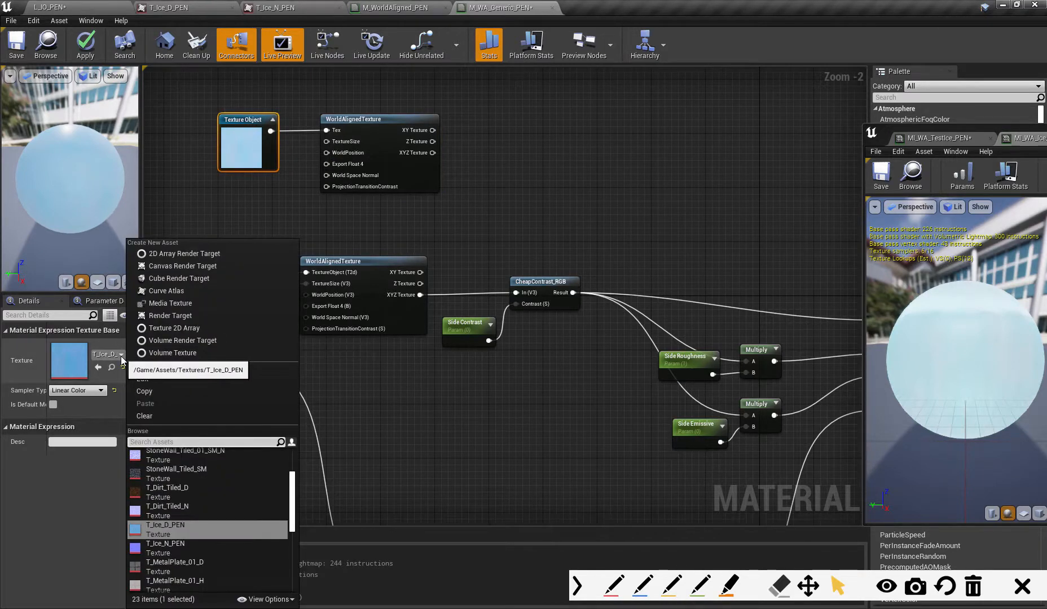
pyautogui.write('snow')
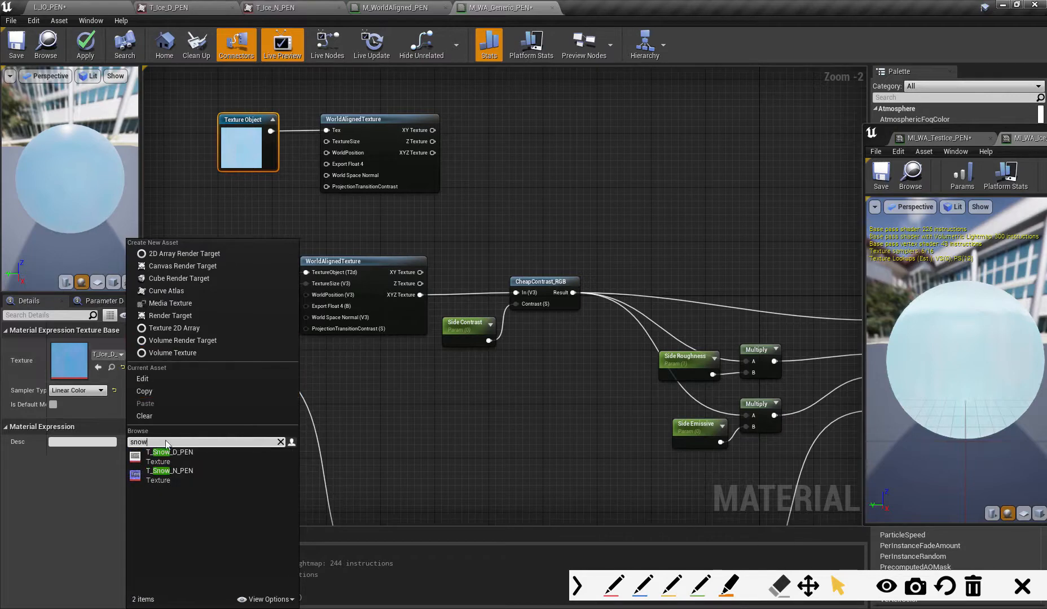
pyautogui.click(169, 455)
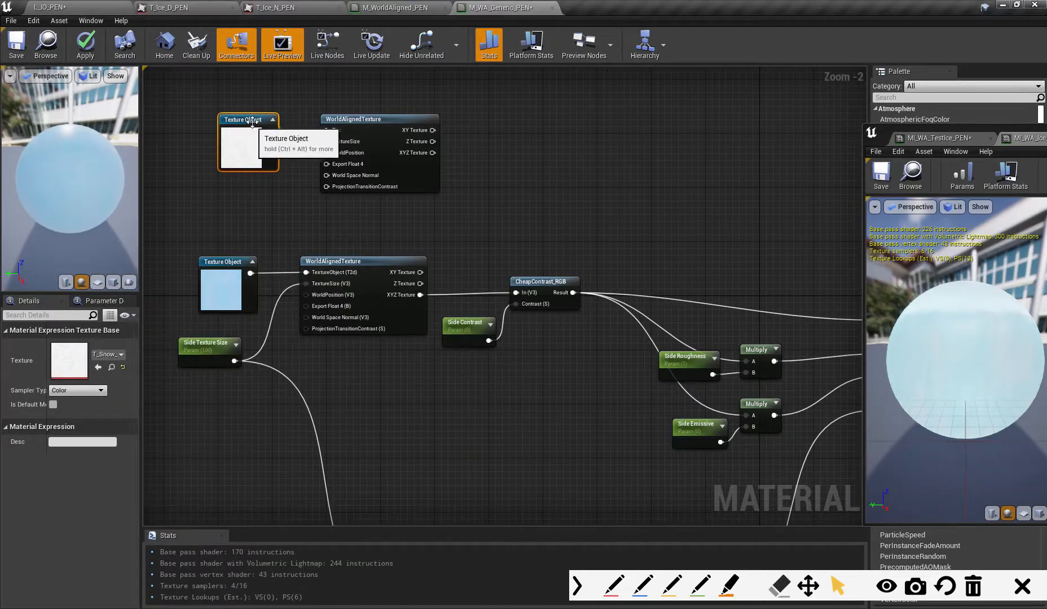
# - Line up the snow Texture Object and its WorldAlignedTexture node above the ice texture nodes, leaving room beneath the Texture Object
pyautogui.moveTo(252, 122); pyautogui.dragTo(352, 120)
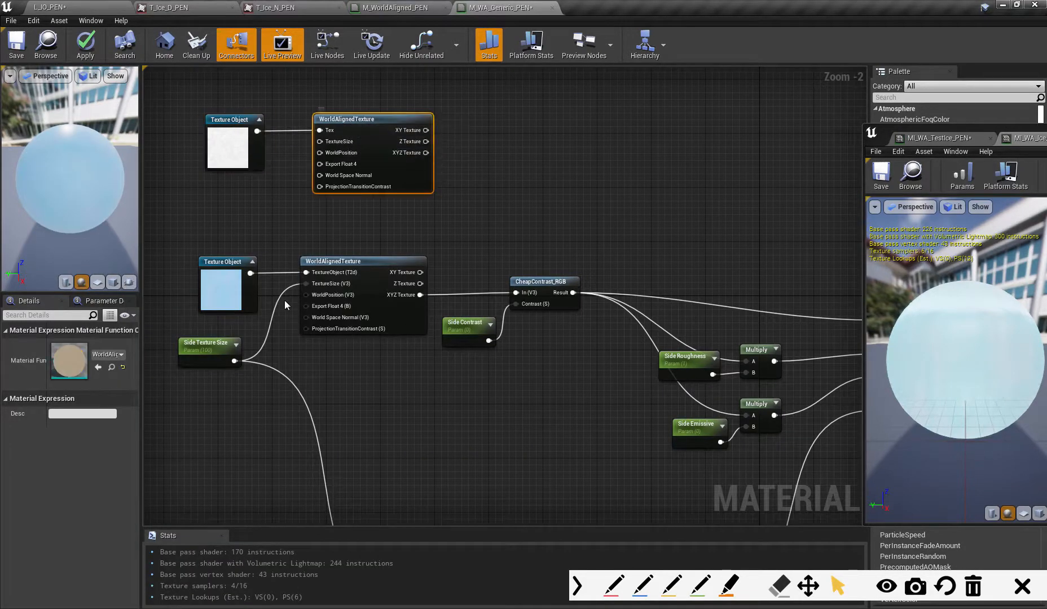
pyautogui.moveTo(231, 385); pyautogui.dragTo(296, 427, button='right')
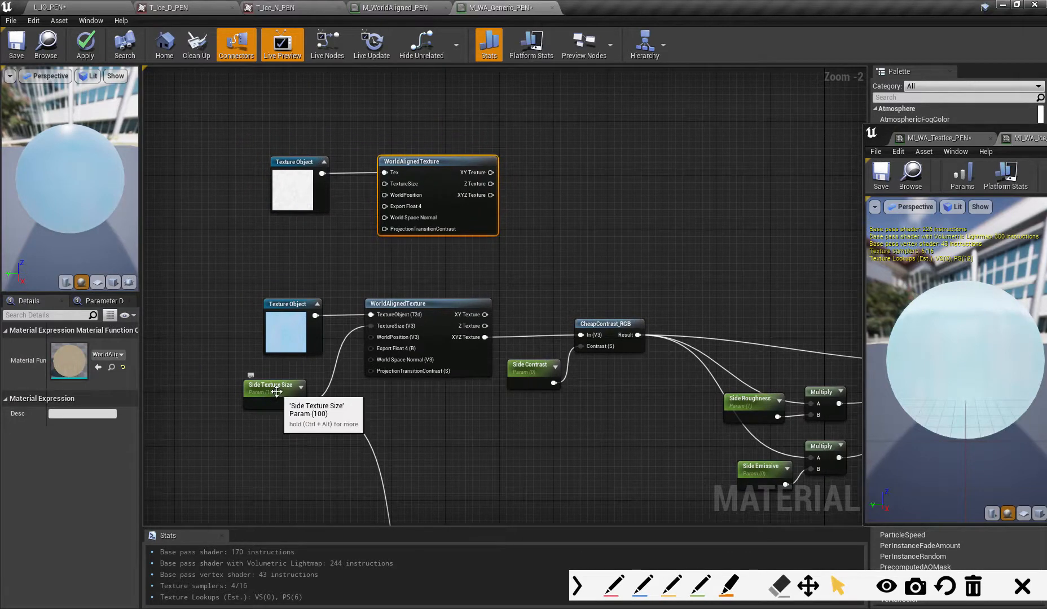
pyautogui.moveTo(305, 169); pyautogui.dragTo(298, 136)
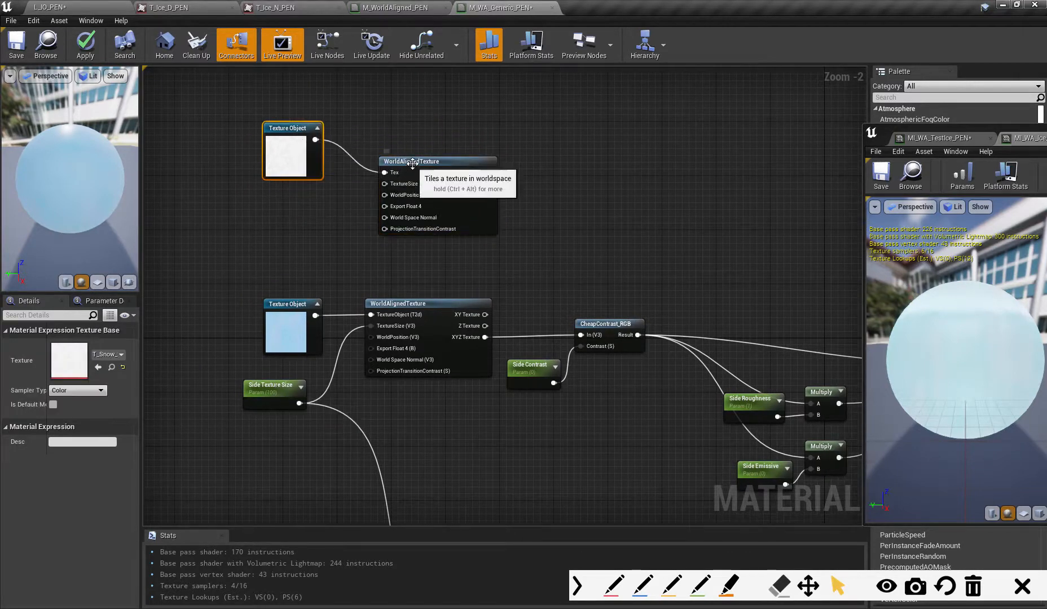
pyautogui.moveTo(414, 163); pyautogui.dragTo(415, 150)
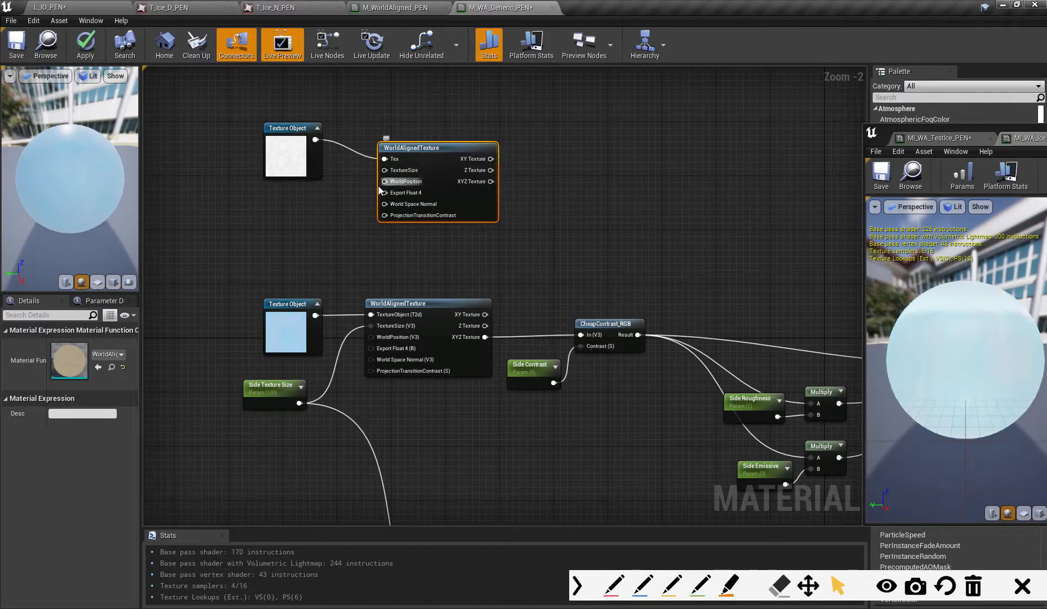
# - Add a Constant node below the snow Texture Object and connect it to the upper WorldAlignedTexture's TextureSize input
pyautogui.click(324, 228)
pyautogui.moveTo(327, 231); pyautogui.dragTo(385, 171)
pyautogui.moveTo(296, 207); pyautogui.dragTo(290, 200)
pyautogui.moveTo(320, 233); pyautogui.dragTo(325, 233, button='right')
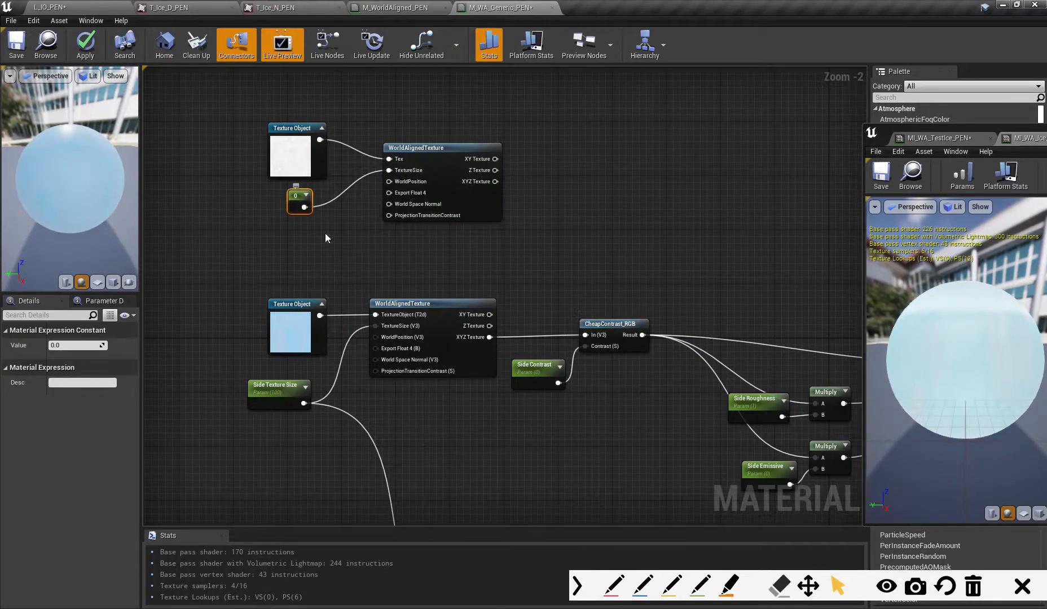
# - Convert the Constant to a parameter named Top Texture Size and place it directly beneath the snow Texture Object
pyautogui.rightClick(297, 200)
pyautogui.click(330, 242)
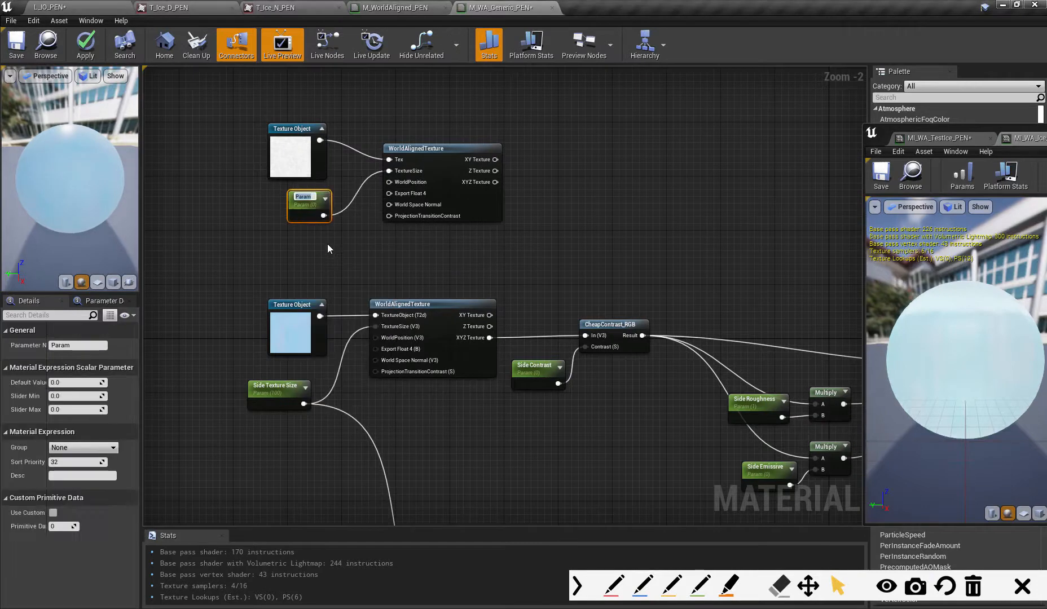
pyautogui.write('Top Texture Size')
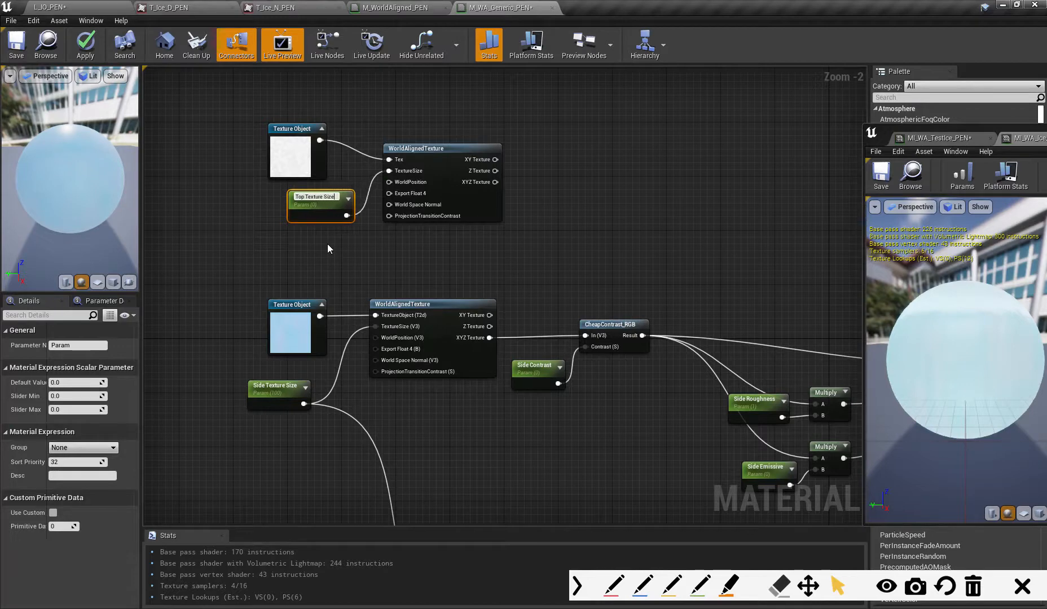
pyautogui.press('Return')
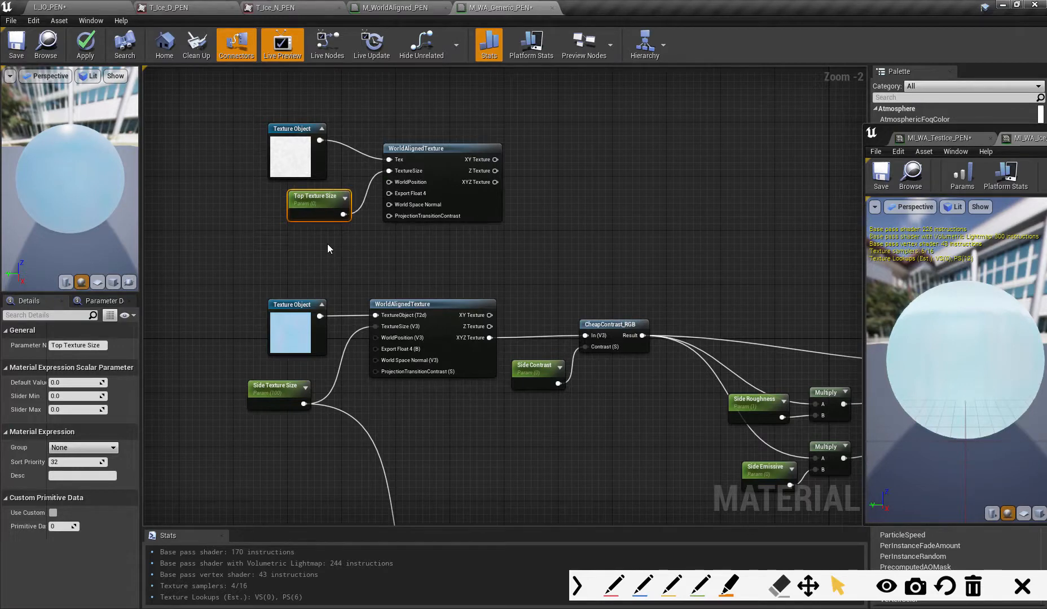
pyautogui.moveTo(314, 199); pyautogui.dragTo(293, 193)
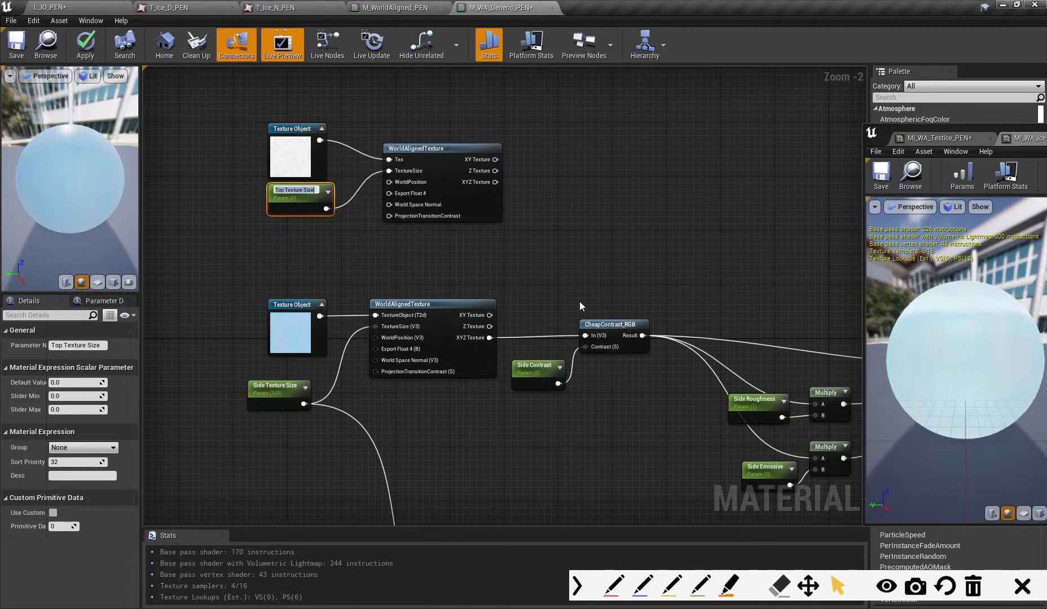
# - Disconnect the FlattenNormal result from the Normal input of the M_WA_Generic_PEN material node
pyautogui.moveTo(603, 298); pyautogui.dragTo(490, 185, button='right')
pyautogui.moveTo(484, 413); pyautogui.dragTo(481, 303, button='right')
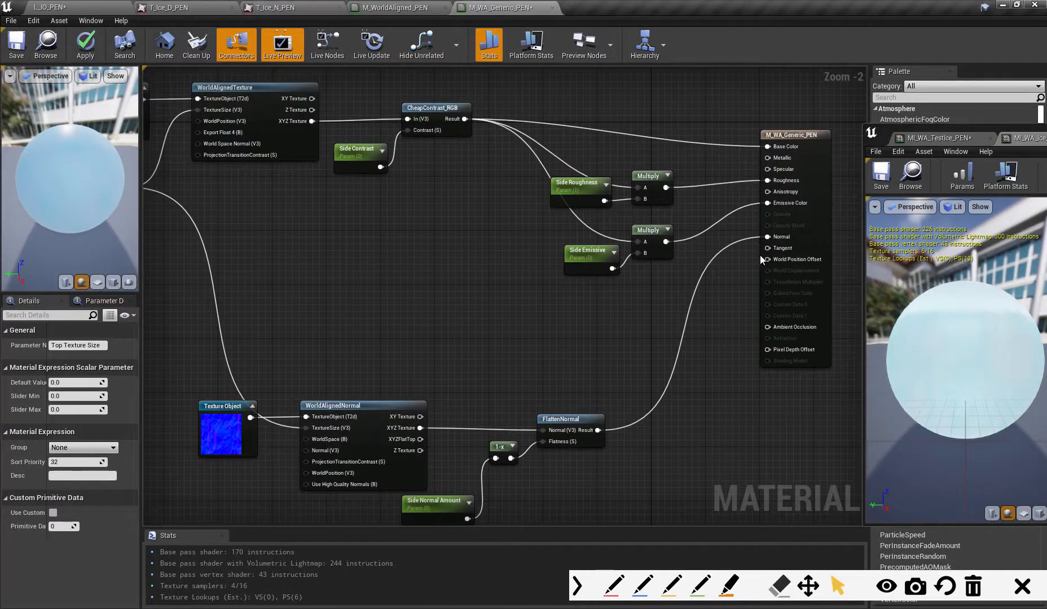
pyautogui.keyDown('alt'); pyautogui.click(767, 236); pyautogui.keyUp('alt')
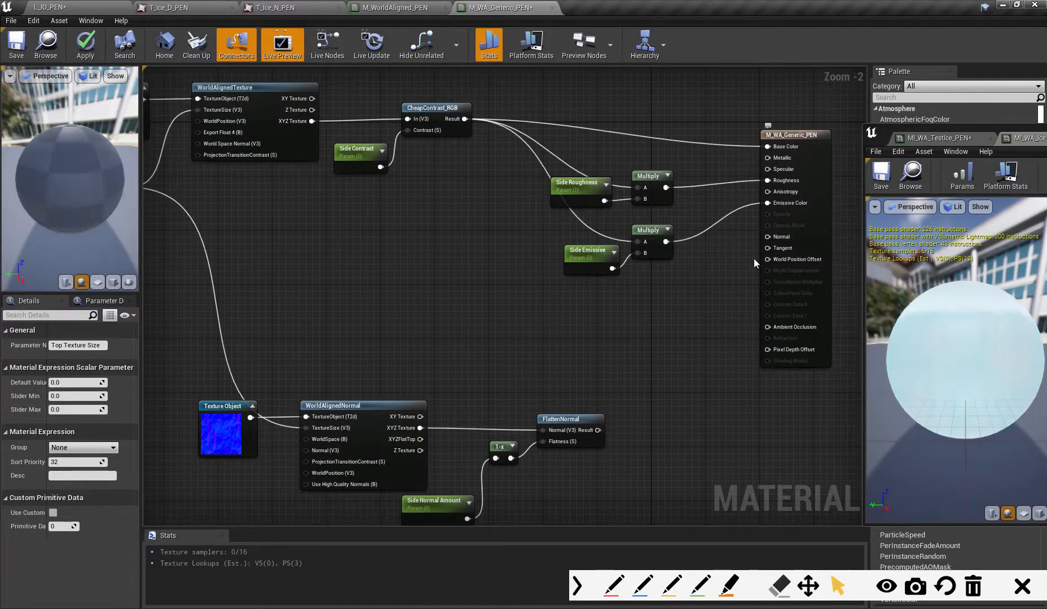
pyautogui.moveTo(722, 348); pyautogui.dragTo(594, 331, button='right')
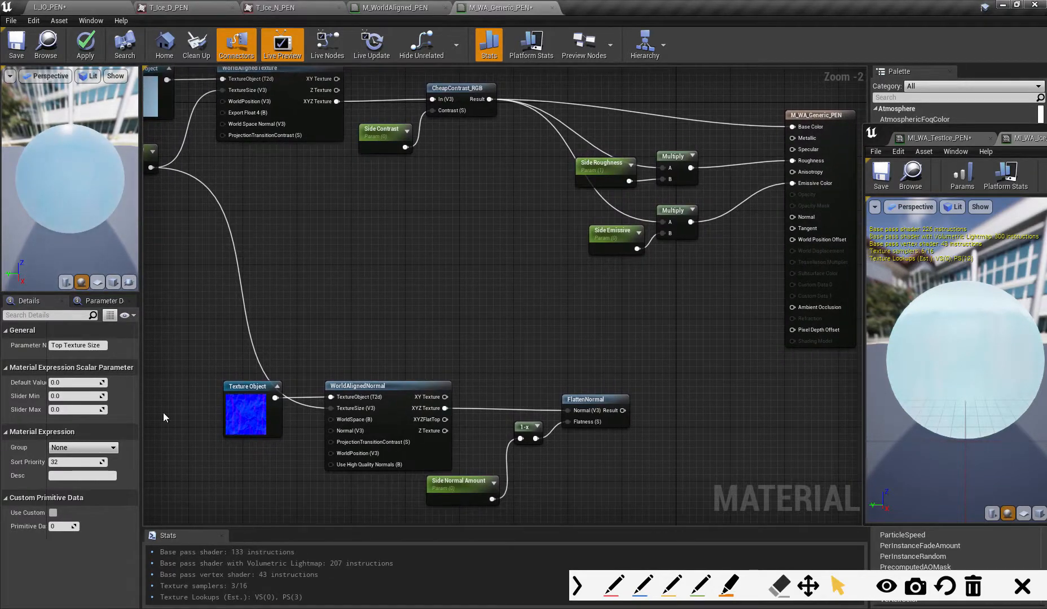
# - Align the snow WorldAlignedTexture with the ice one and add a single Lerp node in the free space to its right
pyautogui.moveTo(454, 267); pyautogui.dragTo(542, 445, button='right')
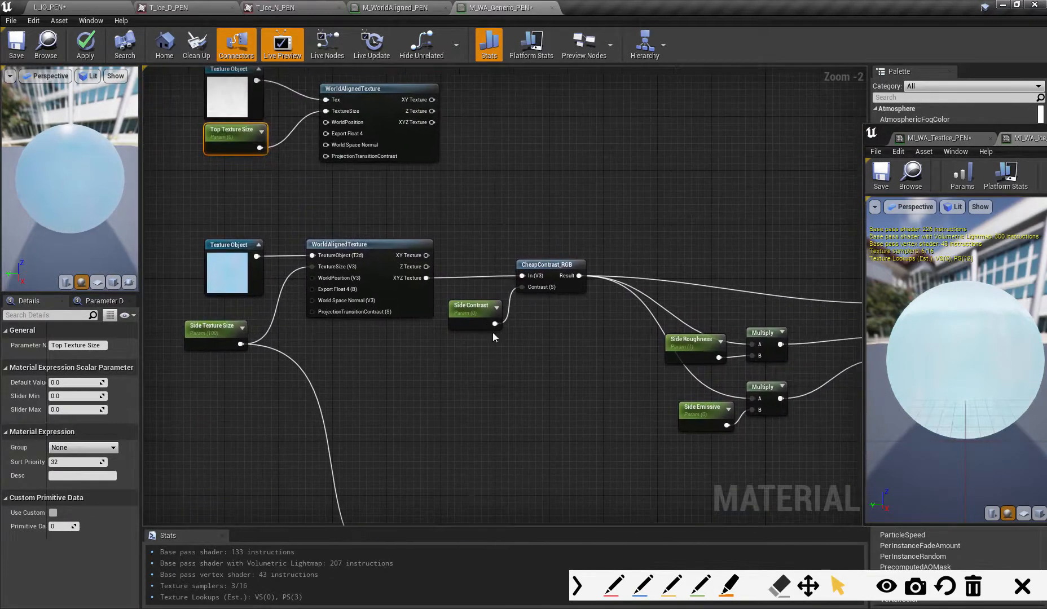
pyautogui.moveTo(576, 335); pyautogui.dragTo(525, 380, button='right')
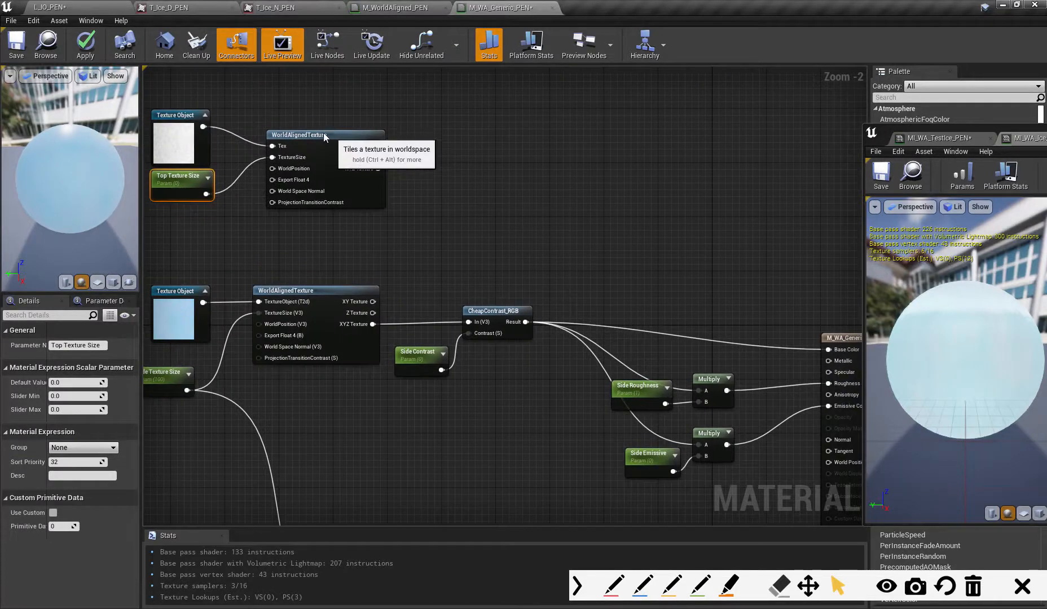
pyautogui.moveTo(325, 131); pyautogui.dragTo(318, 131)
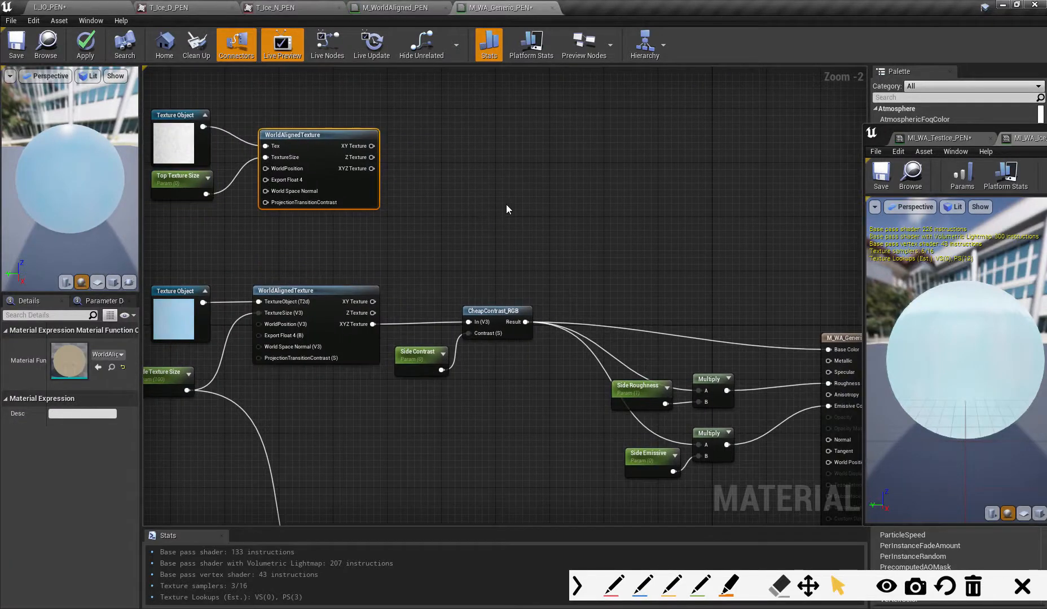
pyautogui.click(517, 190)
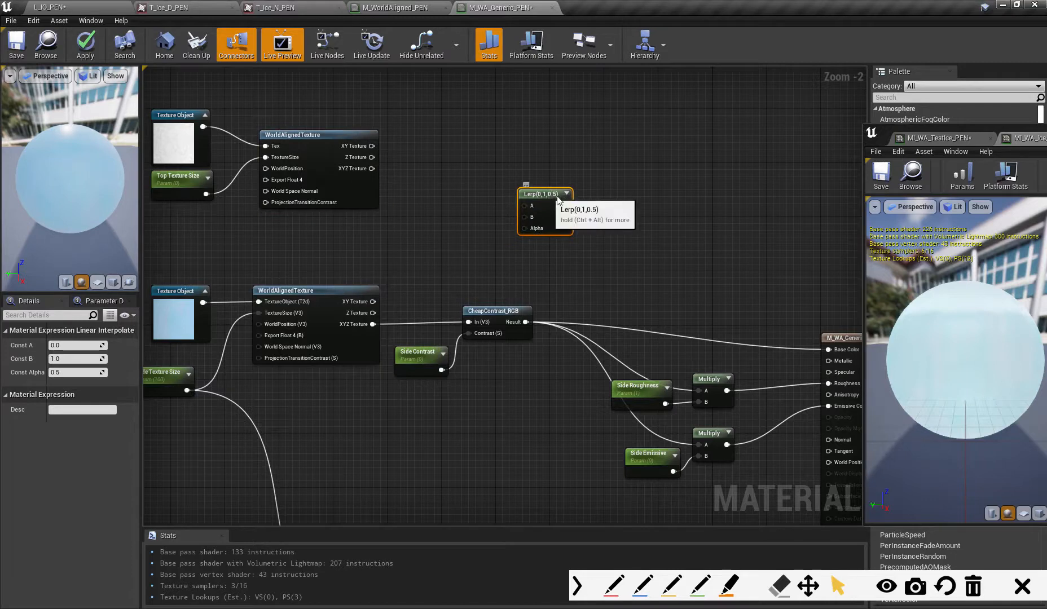
pyautogui.moveTo(558, 200); pyautogui.dragTo(583, 210)
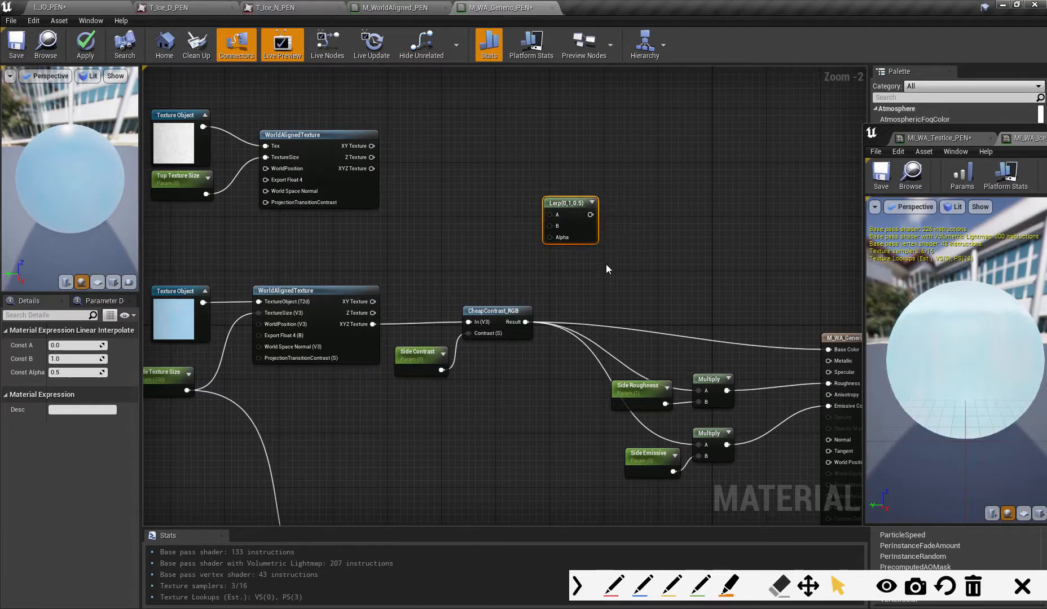
pyautogui.hotkey('ctrl', 'w')
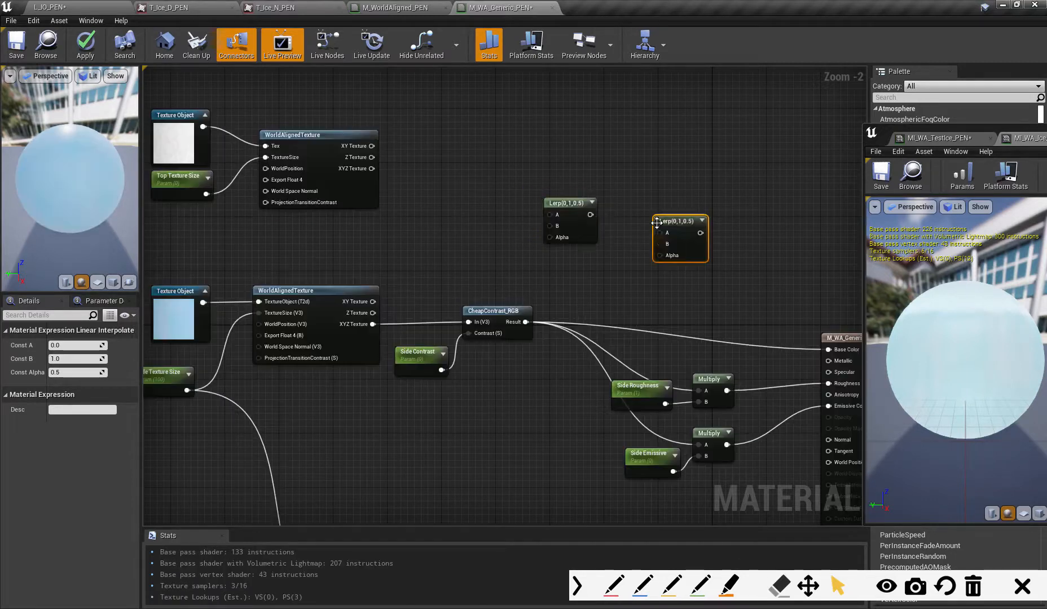
pyautogui.press('Delete')
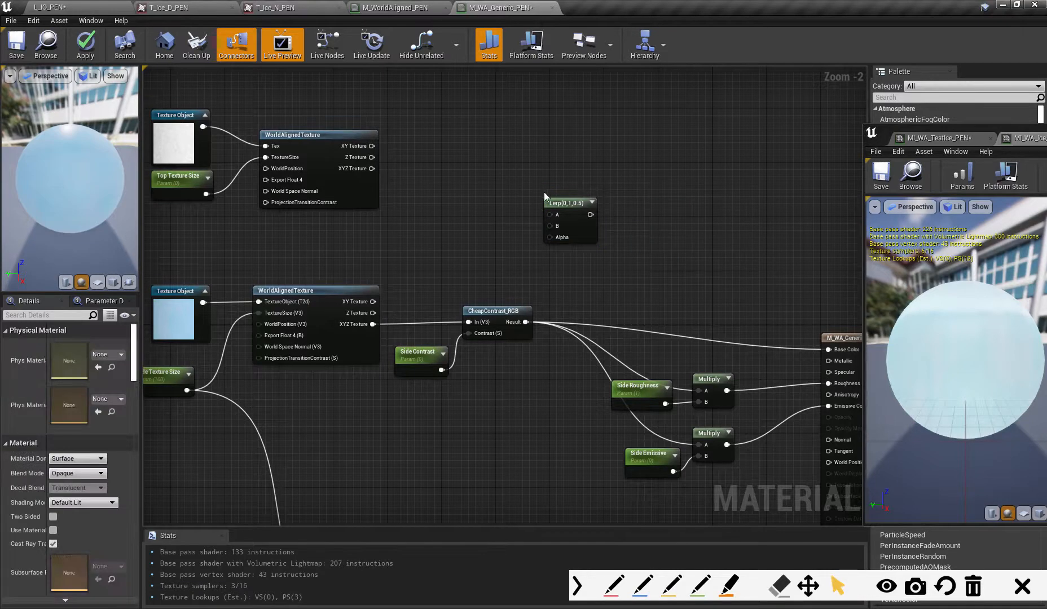
pyautogui.click(562, 205)
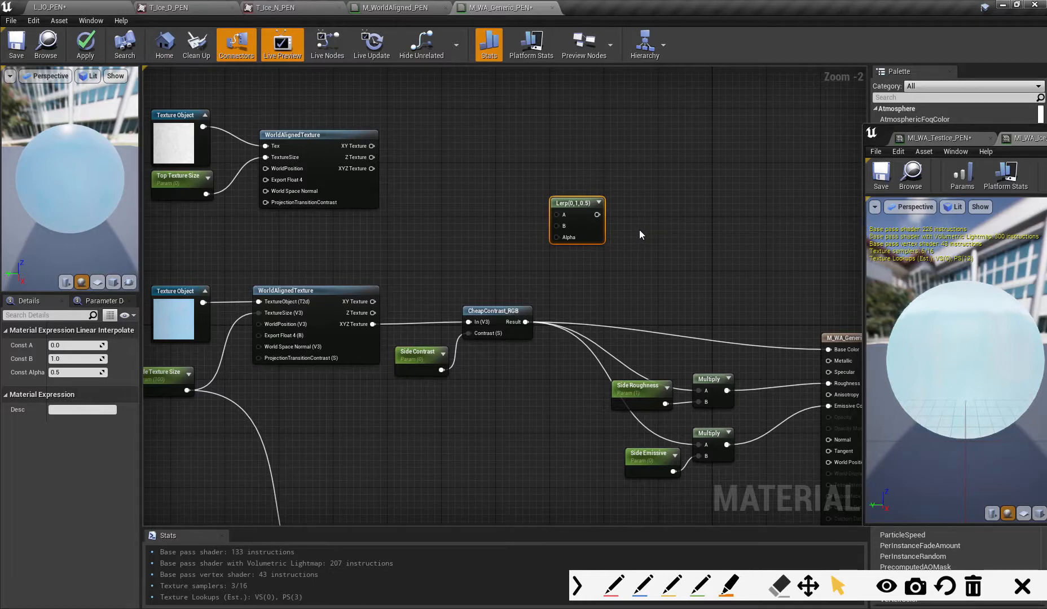
pyautogui.moveTo(567, 202); pyautogui.dragTo(594, 209)
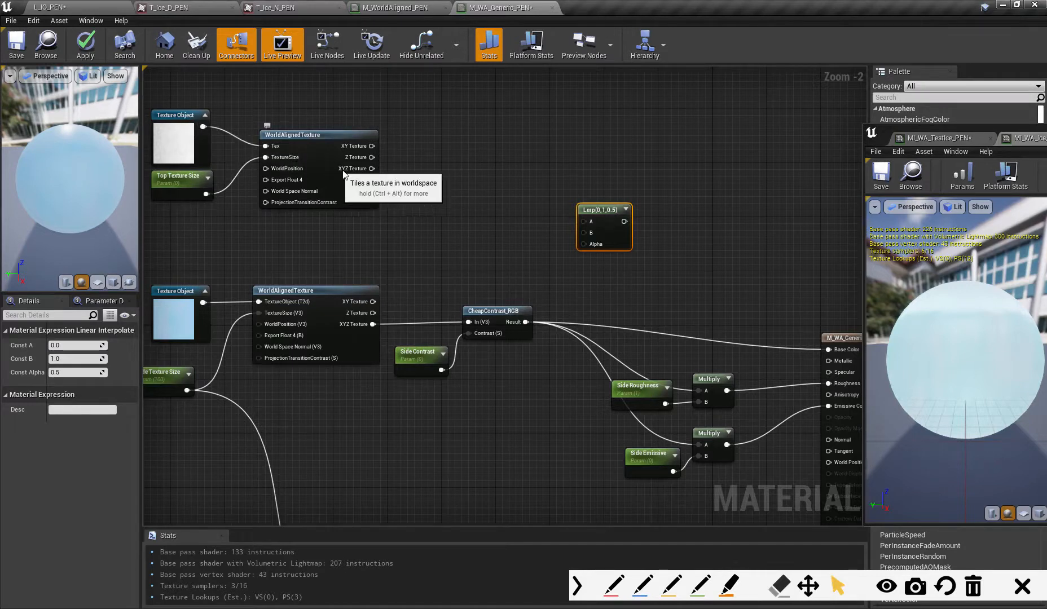
# - Connect the snow WorldAlignedTexture's XYZ Texture output to the Lerp's A input and move the Lerp further right
pyautogui.moveTo(365, 172); pyautogui.dragTo(584, 222)
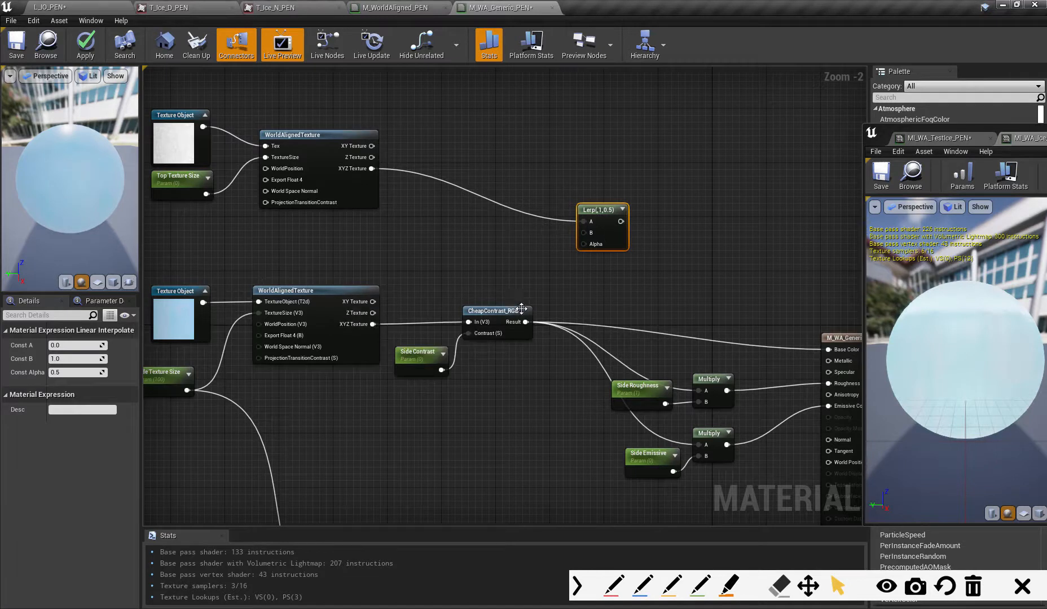
pyautogui.moveTo(542, 385); pyautogui.dragTo(508, 383, button='right')
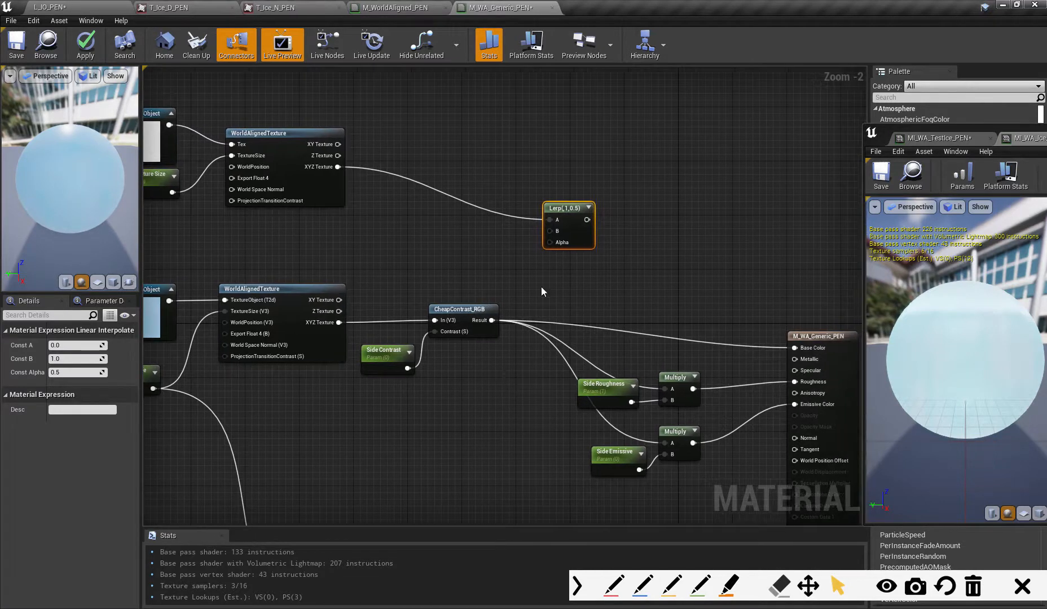
pyautogui.moveTo(567, 208); pyautogui.dragTo(633, 231)
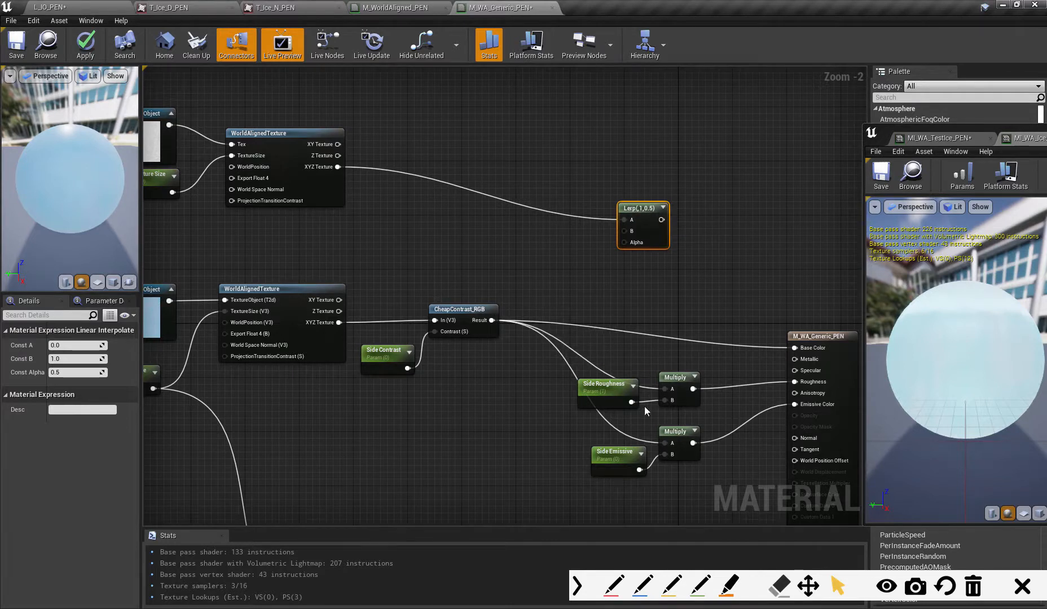
# - Disconnect the Multiply nodes from Roughness and Emissive Color, and shift them down together with Side Roughness and Side Emissive
pyautogui.moveTo(565, 366); pyautogui.dragTo(671, 468)
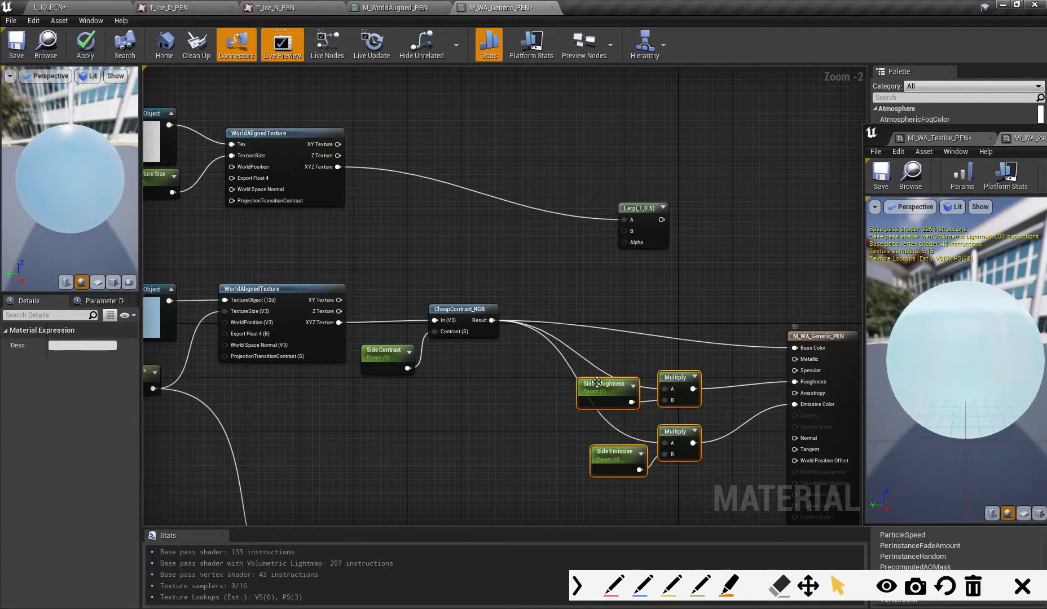
pyautogui.keyDown('alt'); pyautogui.click(794, 382); pyautogui.keyUp('alt')
pyautogui.keyDown('alt'); pyautogui.click(794, 404); pyautogui.keyUp('alt')
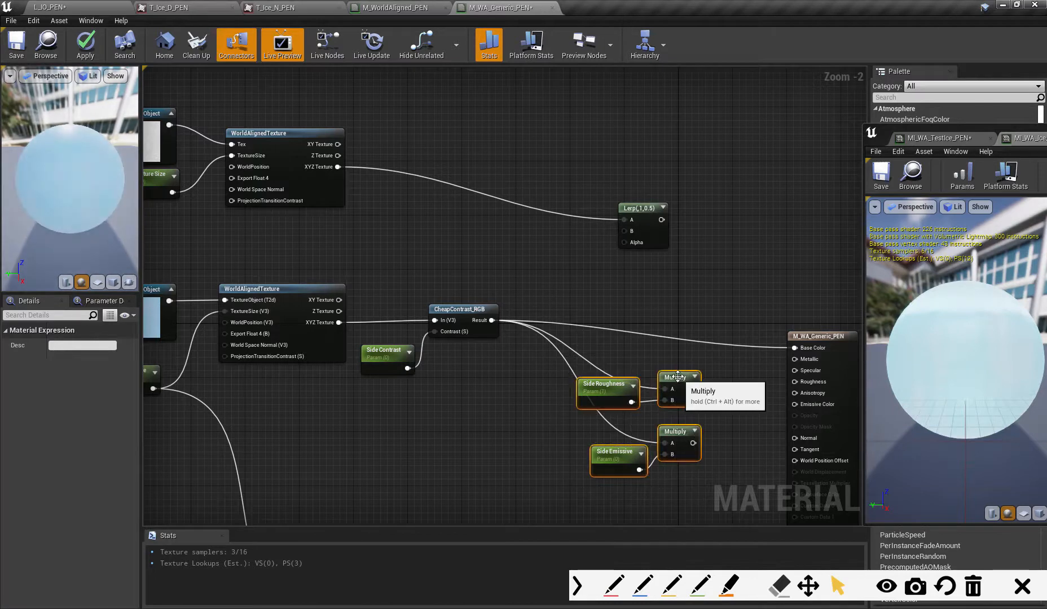
pyautogui.moveTo(674, 372); pyautogui.dragTo(668, 385)
# - Connect the CheapContrast_RGB result to the Lerp's B input and keep the node spaced slightly away from Side Contrast
pyautogui.moveTo(471, 309); pyautogui.dragTo(623, 231)
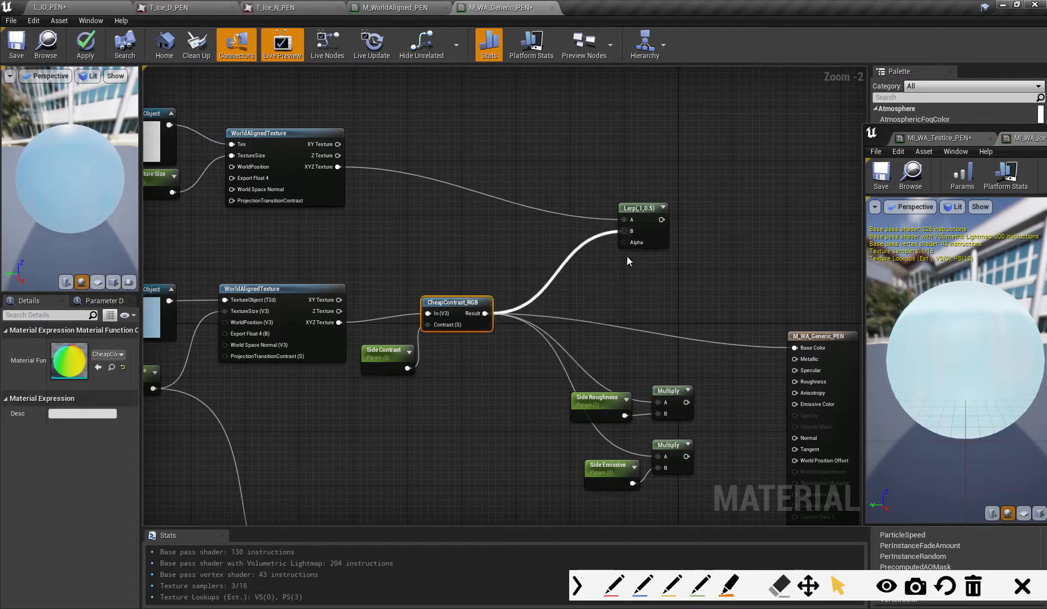
pyautogui.moveTo(600, 308); pyautogui.dragTo(670, 324, button='right')
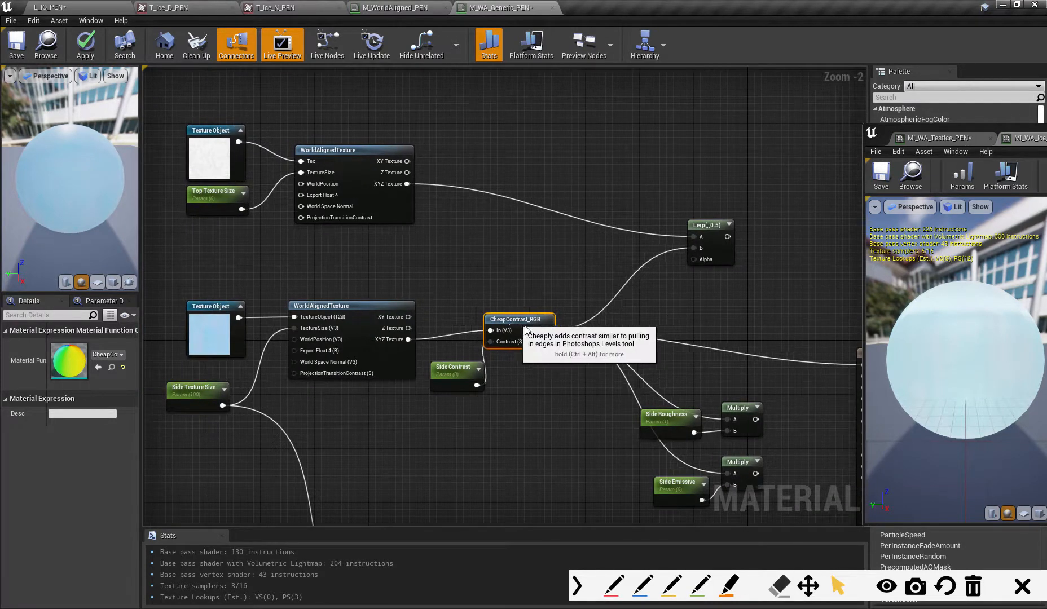
pyautogui.click(436, 372)
pyautogui.click(369, 308)
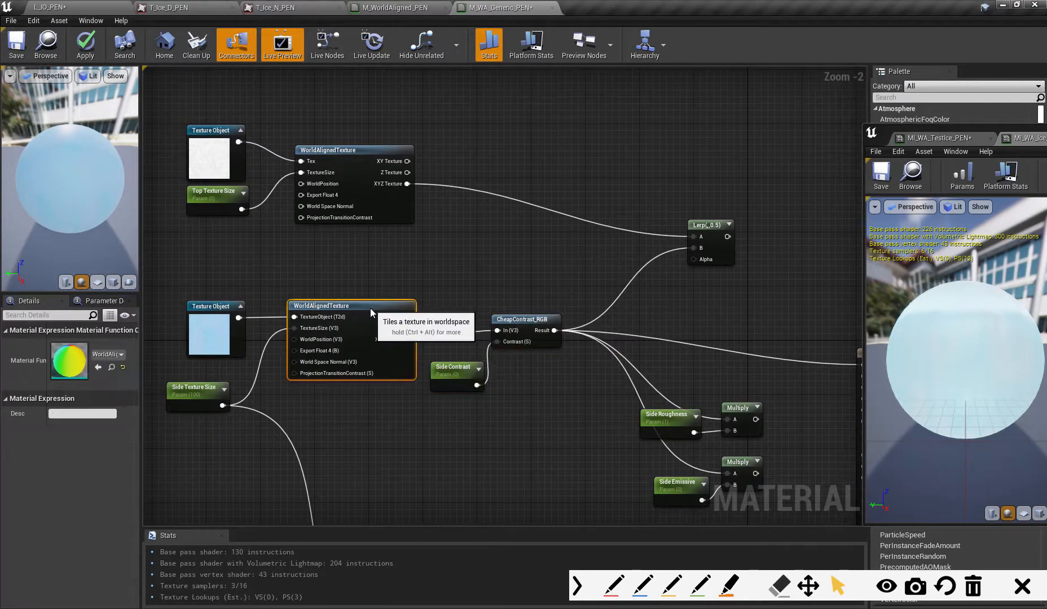
pyautogui.click(379, 160)
# - Duplicate CheapContrast_RGB with its Side Contrast parameter and wire the copy between the snow WorldAlignedTexture's XYZ Texture output and the Lerp's A input
pyautogui.moveTo(469, 314); pyautogui.dragTo(527, 364)
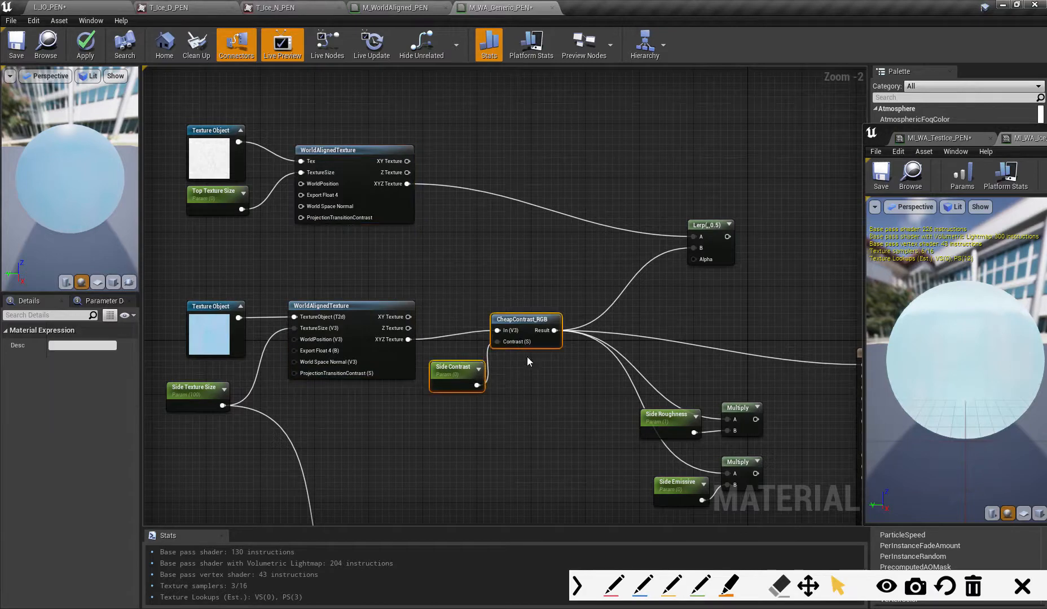
pyautogui.hotkey('ctrl', 'v')
pyautogui.moveTo(567, 193); pyautogui.dragTo(538, 181)
pyautogui.click(431, 202)
pyautogui.moveTo(407, 184); pyautogui.dragTo(693, 237)
# - Rename the duplicated Side Contrast parameter to Top Contrast and place it slightly further left of its CheapContrast_RGB node
pyautogui.click(456, 247)
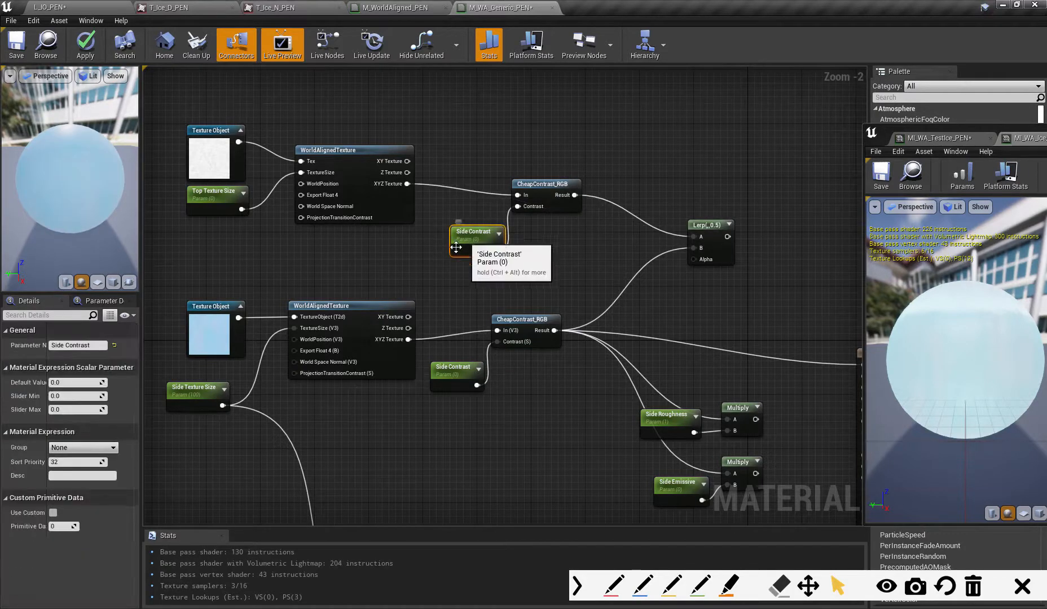
pyautogui.doubleClick(59, 345)
pyautogui.write('Top')
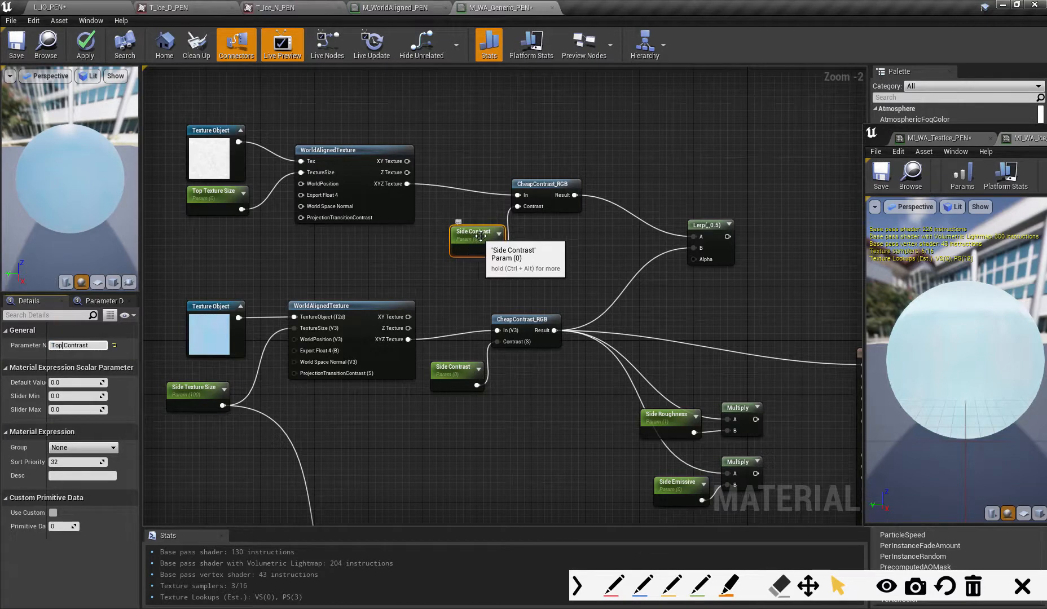
pyautogui.moveTo(478, 248); pyautogui.dragTo(457, 241)
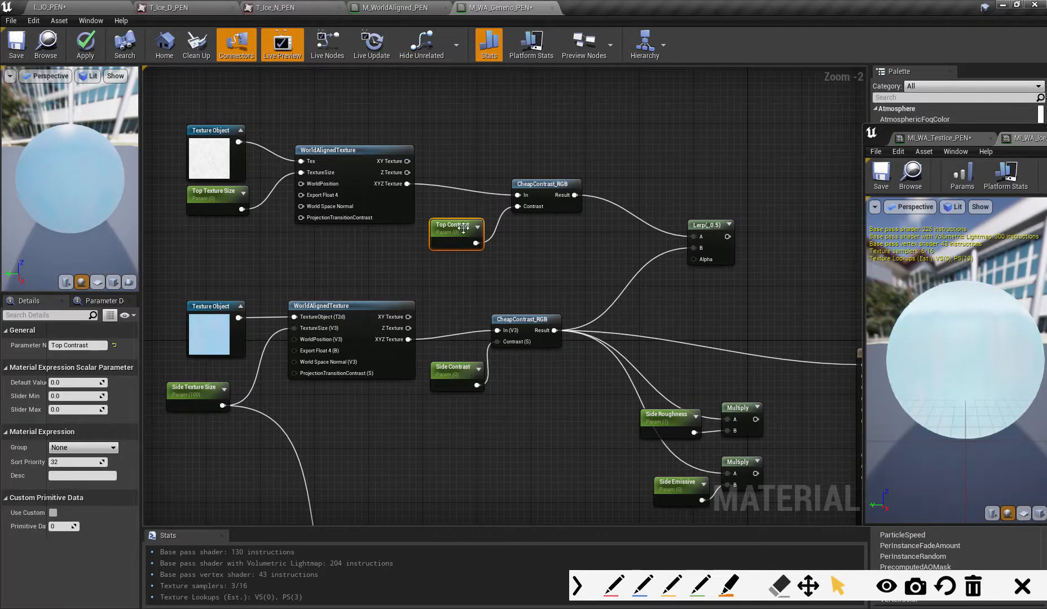
# - Connect the Lerp's output to the material's Base Color, shift the Lerp up, and apply the material
pyautogui.moveTo(555, 268); pyautogui.dragTo(421, 278, button='right')
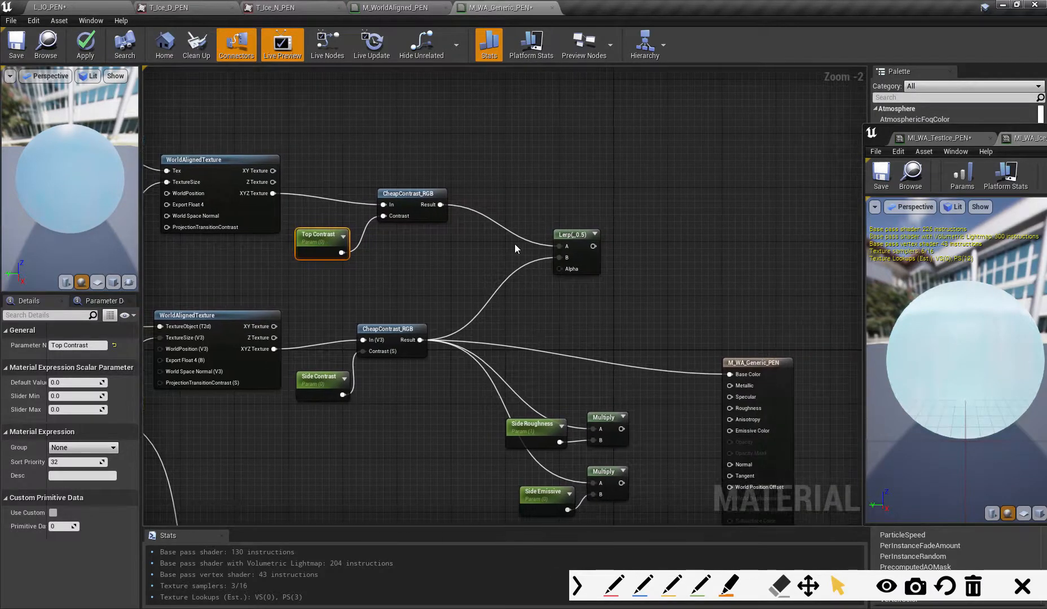
pyautogui.moveTo(566, 233); pyautogui.dragTo(729, 375)
pyautogui.moveTo(652, 368); pyautogui.dragTo(679, 273, button='right')
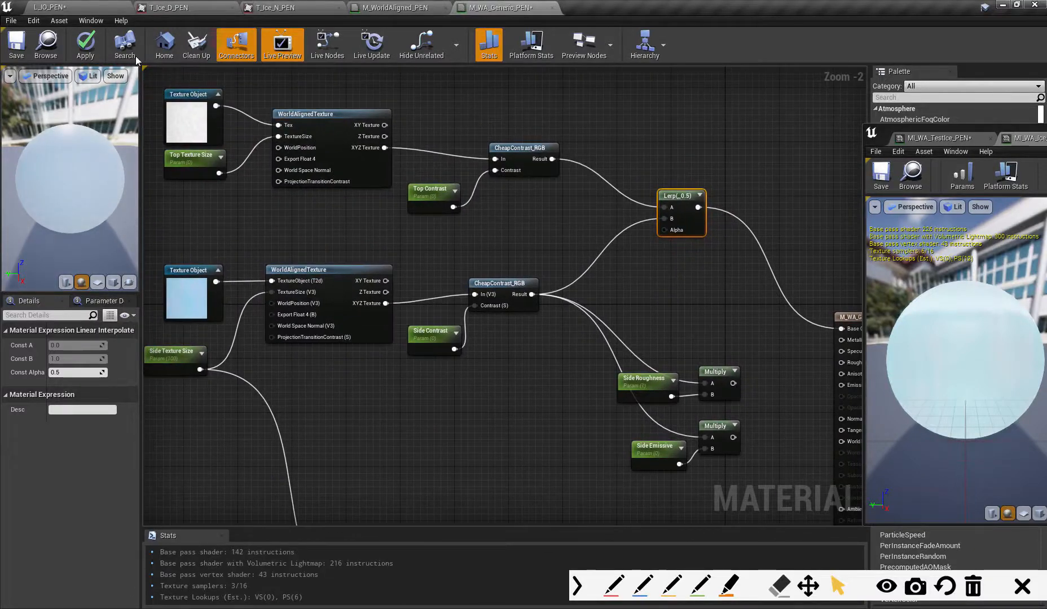
pyautogui.click(85, 45)
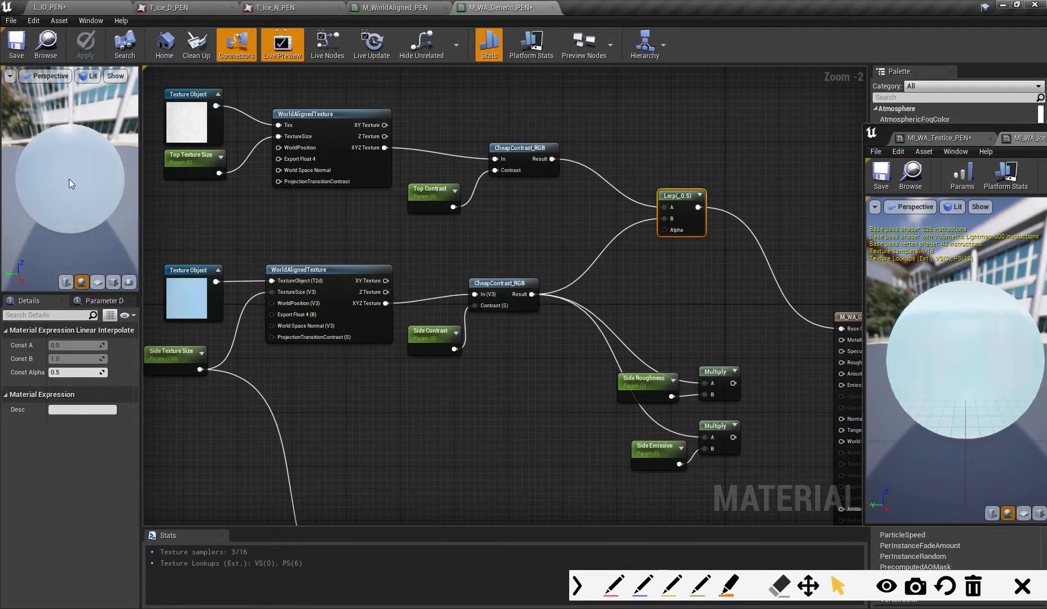
# - Try the Lerp's Const Alpha at 0, 1 and 0 again, comparing the snow and ice textures on the preview sphere
pyautogui.moveTo(69, 180); pyautogui.dragTo(65, 186)
pyautogui.moveTo(66, 187)
pyautogui.mouseDown(button='right')
pyautogui.moveTo(66, 226)
pyautogui.moveTo(65, 183)
pyautogui.mouseUp(button='right')
pyautogui.moveTo(95, 165); pyautogui.dragTo(78, 178)
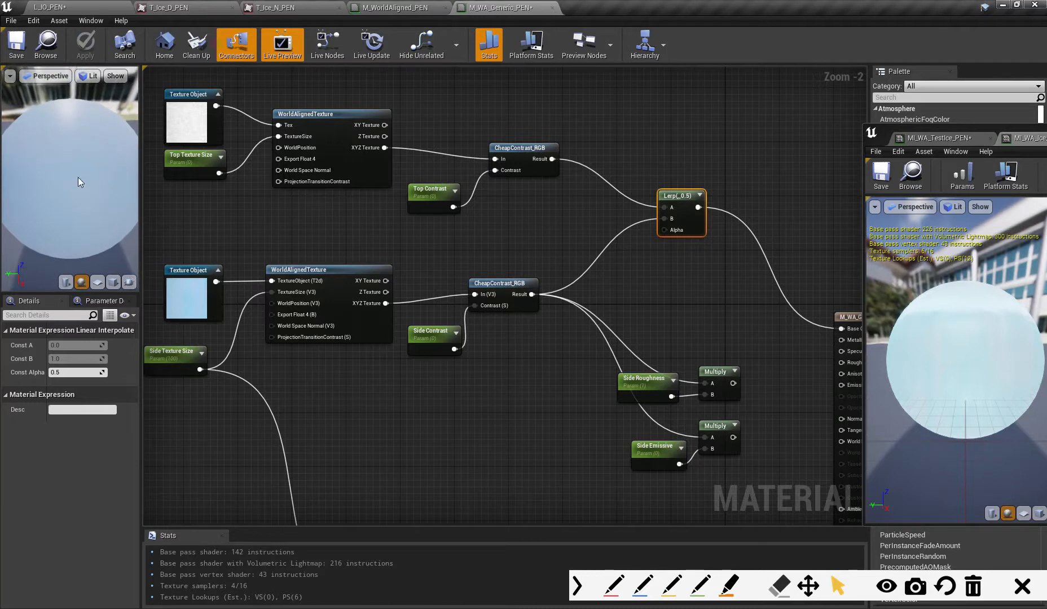
pyautogui.click(68, 375)
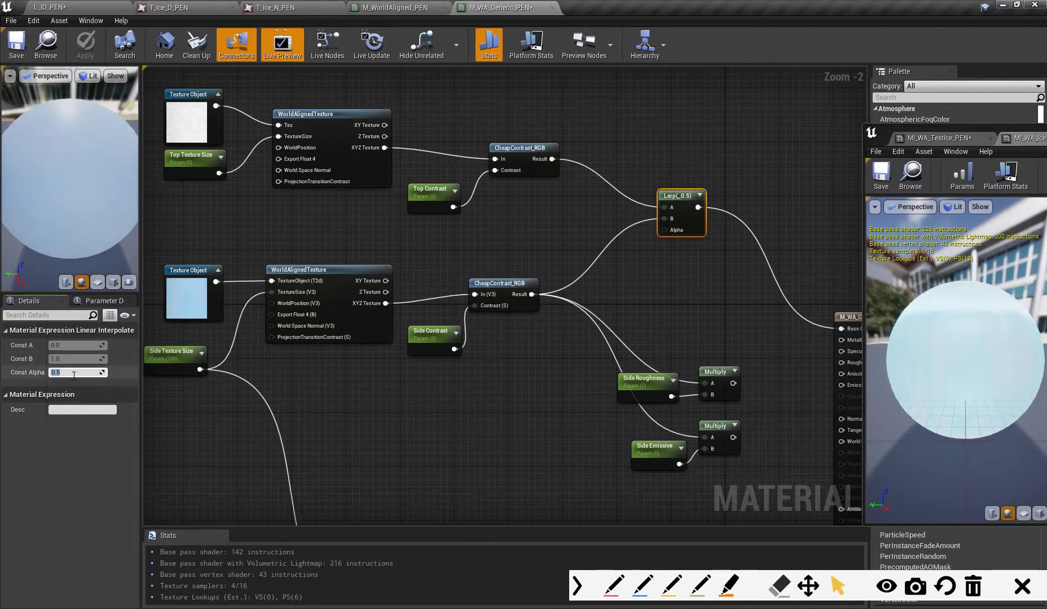
pyautogui.press('Return')
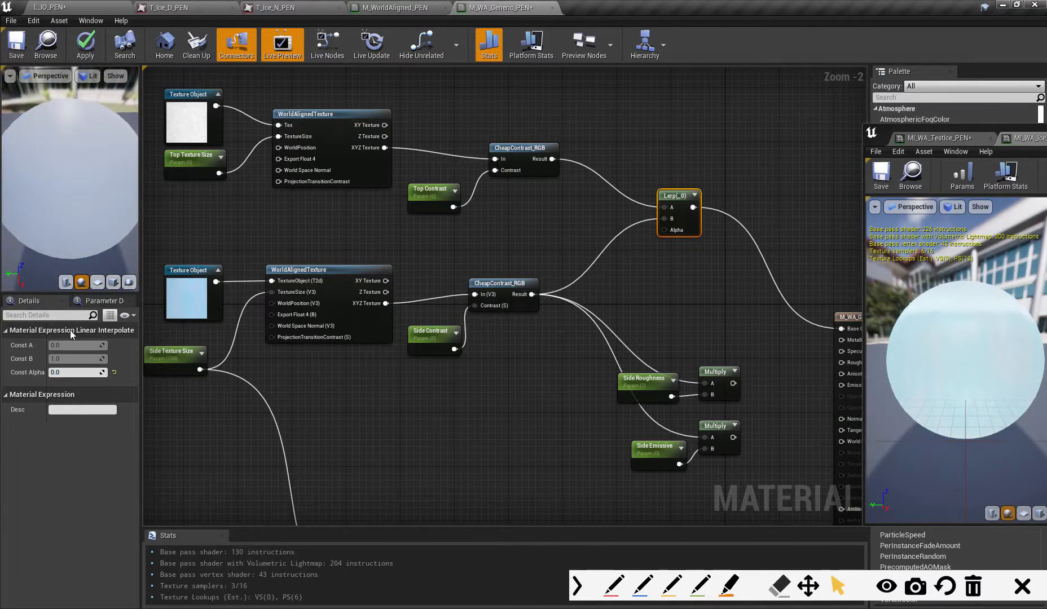
pyautogui.write('1')
pyautogui.press('Return')
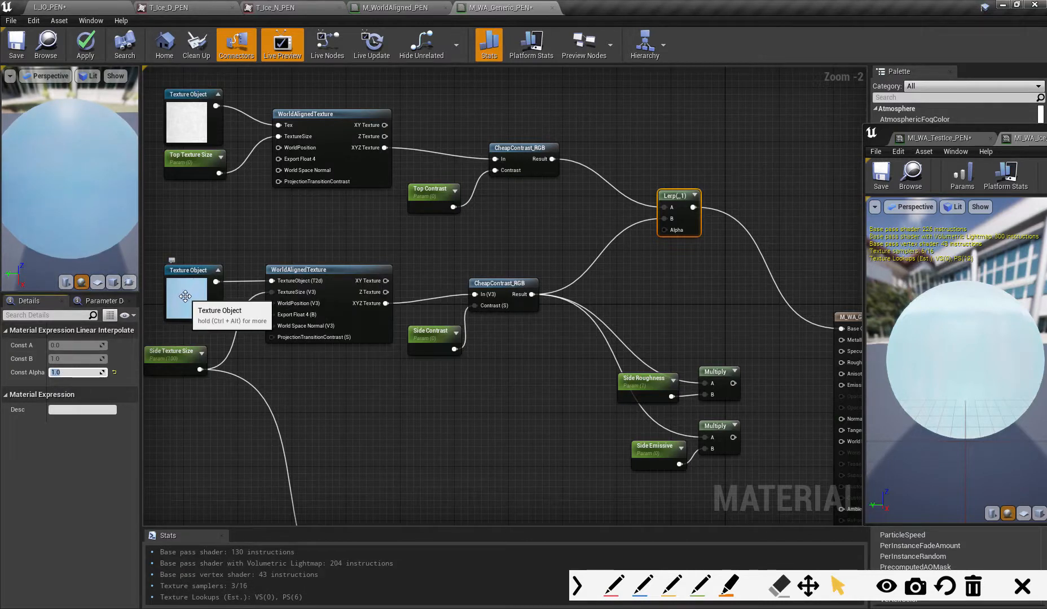
pyautogui.write('0')
pyautogui.press('Return')
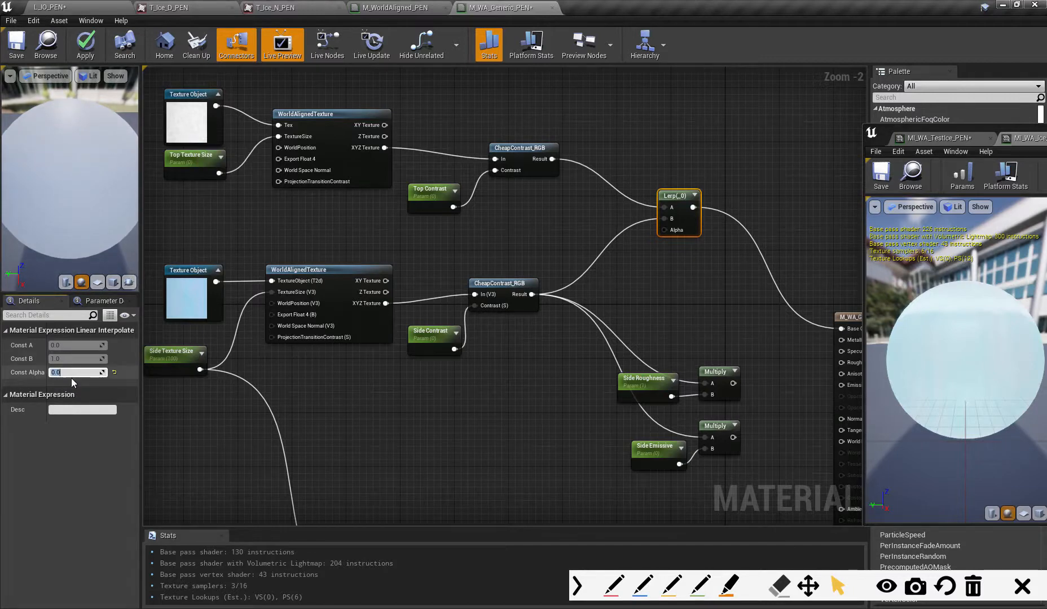
# - Set the Top Texture Size parameter's default value to 100
pyautogui.click(168, 169)
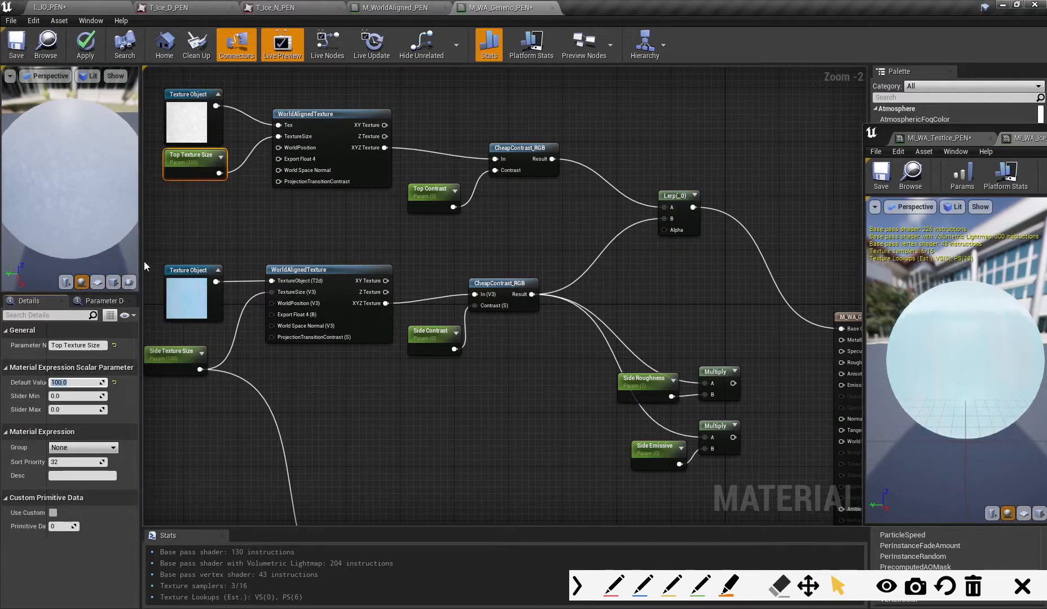
pyautogui.click(191, 171)
# - Compare the Lerp's Const Alpha at 0.5 and 0, and leave it set to 1
pyautogui.click(672, 221)
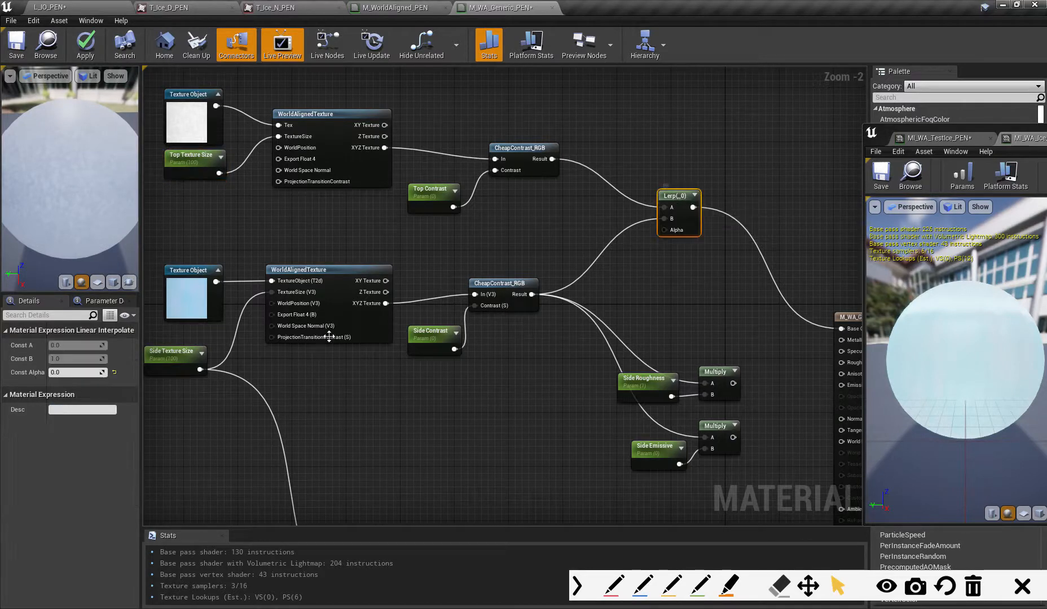
pyautogui.click(78, 373)
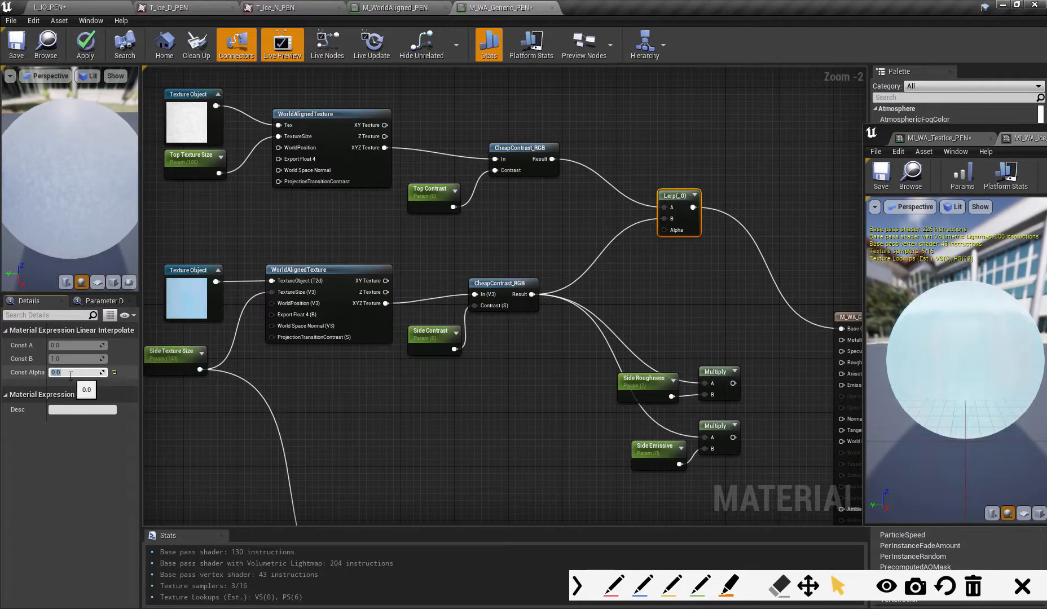
pyautogui.write('0.5')
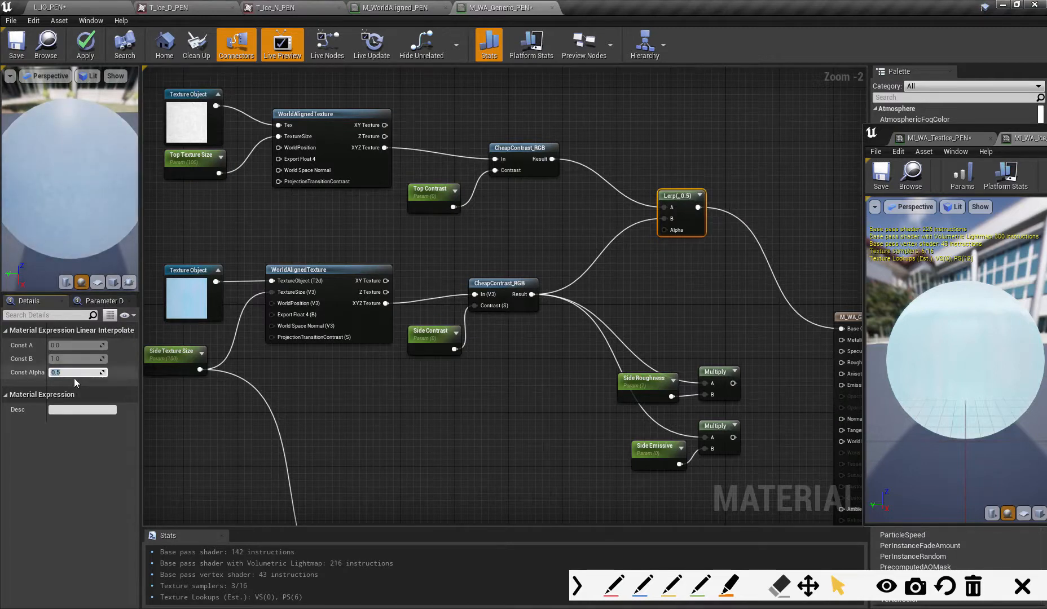
pyautogui.write('0.0')
pyautogui.press('Return')
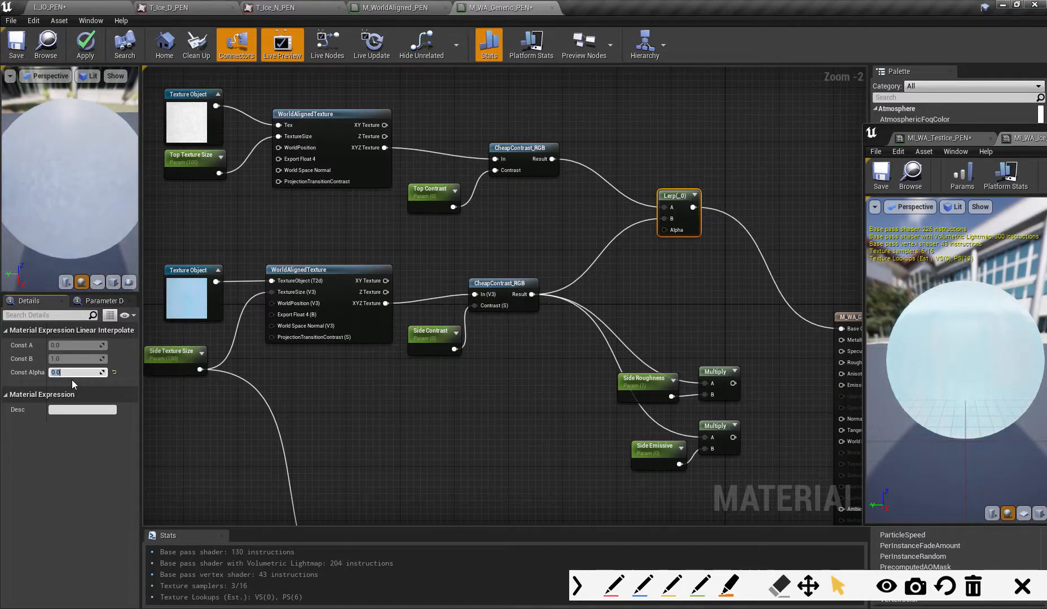
pyautogui.write('1')
pyautogui.press('Return')
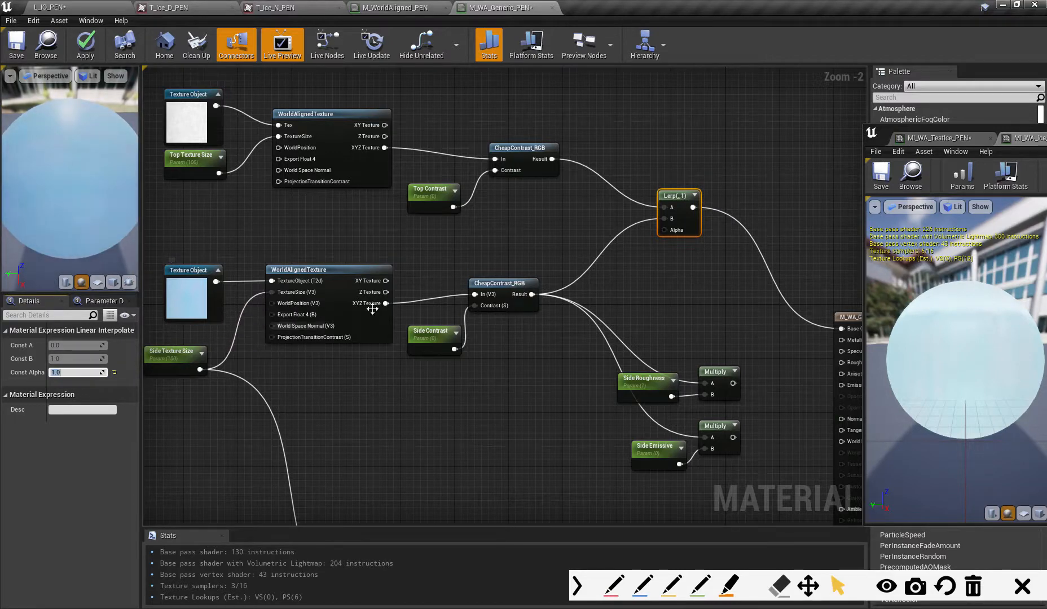
pyautogui.moveTo(664, 230)
pyautogui.mouseDown()
pyautogui.moveTo(596, 269)
pyautogui.moveTo(662, 240)
pyautogui.mouseUp()
pyautogui.click(606, 283)
pyautogui.click(612, 269)
pyautogui.click(623, 272)
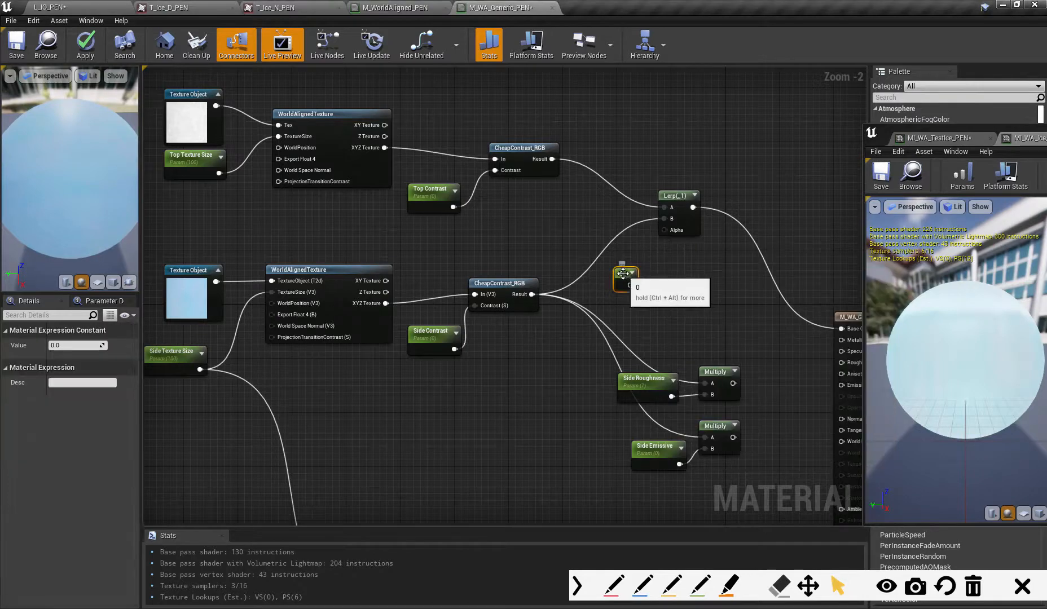
pyautogui.press('Delete')
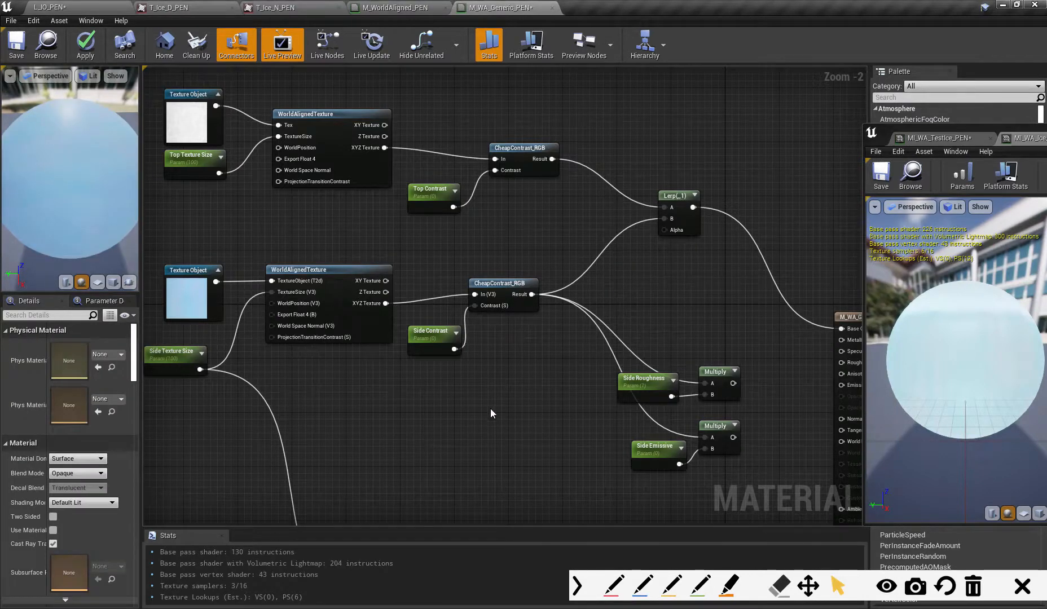
# - Move the side texture nodes, from Texture Object and Side Texture Size through CheapContrast_RGB, up closer to the top texture group
pyautogui.moveTo(490, 409); pyautogui.dragTo(611, 354, button='right')
pyautogui.moveTo(311, 247); pyautogui.dragTo(597, 327)
pyautogui.moveTo(590, 236); pyautogui.dragTo(590, 201)
pyautogui.moveTo(589, 307)
pyautogui.mouseDown(button='right')
pyautogui.moveTo(625, 302)
pyautogui.moveTo(597, 305)
pyautogui.mouseUp(button='right')
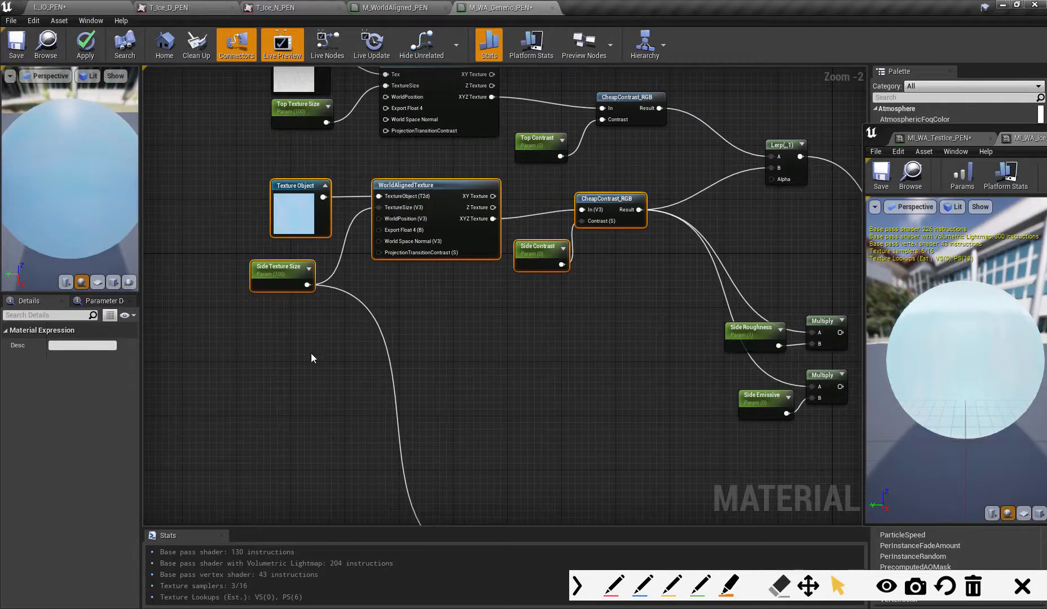
pyautogui.moveTo(311, 353); pyautogui.dragTo(310, 356, button='right')
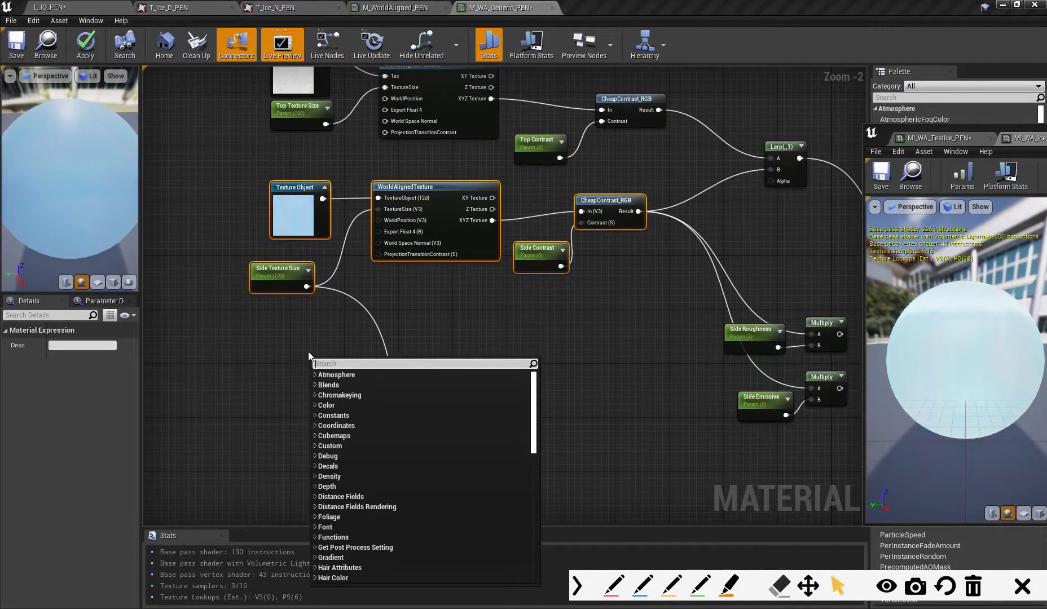
pyautogui.write('norm')
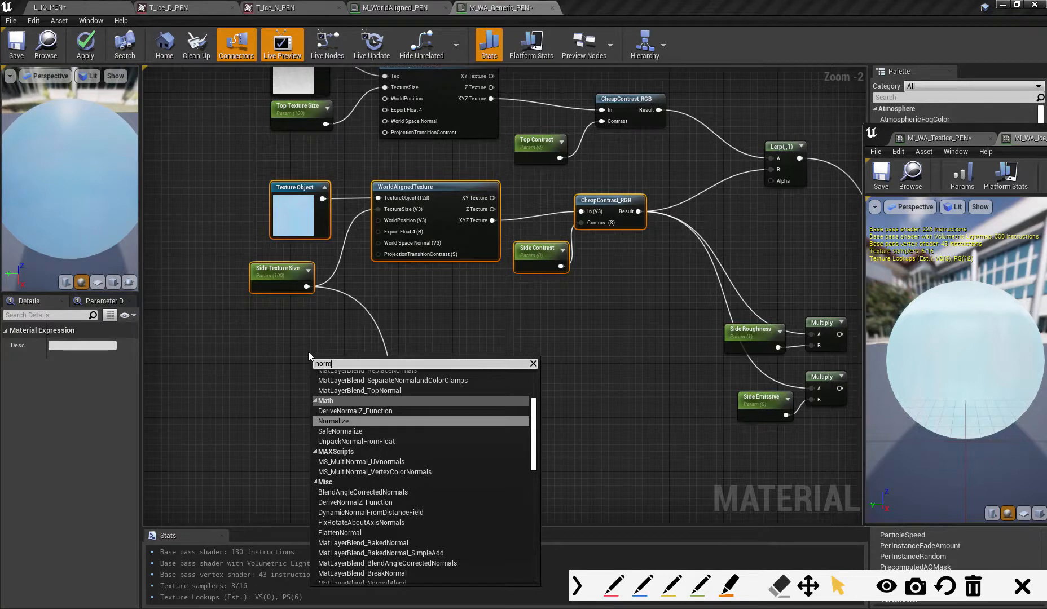
pyautogui.press('BackSpace')
pyautogui.press('BackSpace')
pyautogui.press('BackSpace')
pyautogui.press('BackSpace')
pyautogui.write('worl')
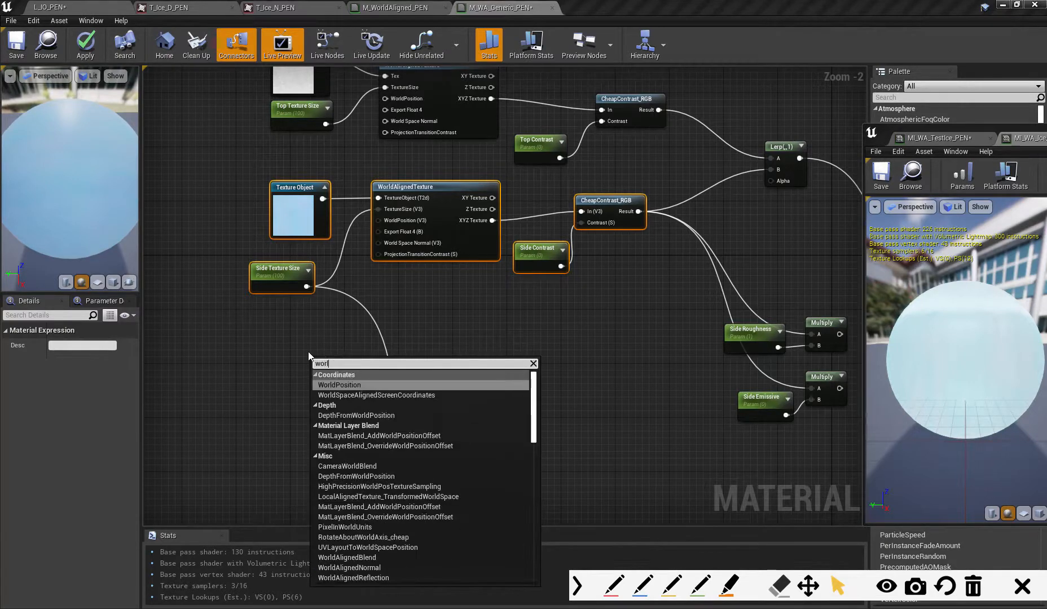
pyautogui.write('dAlign')
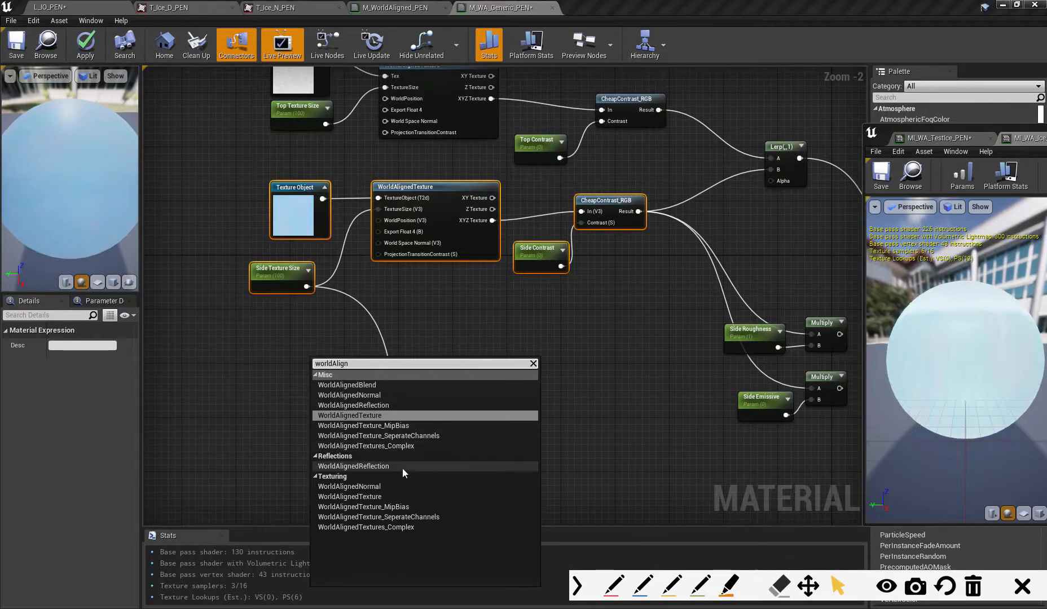
pyautogui.click(393, 486)
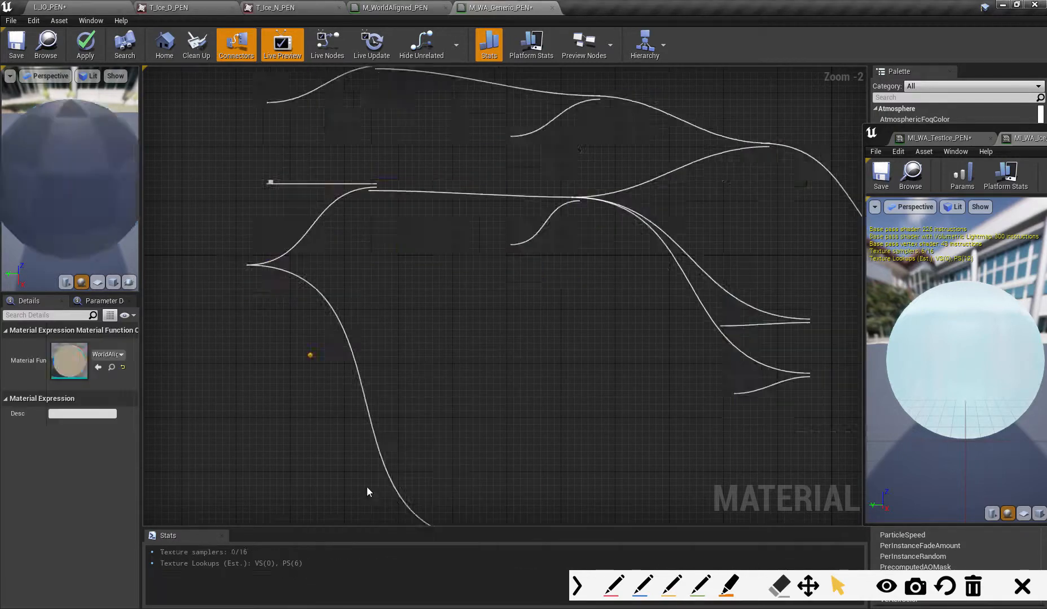
pyautogui.press('Delete')
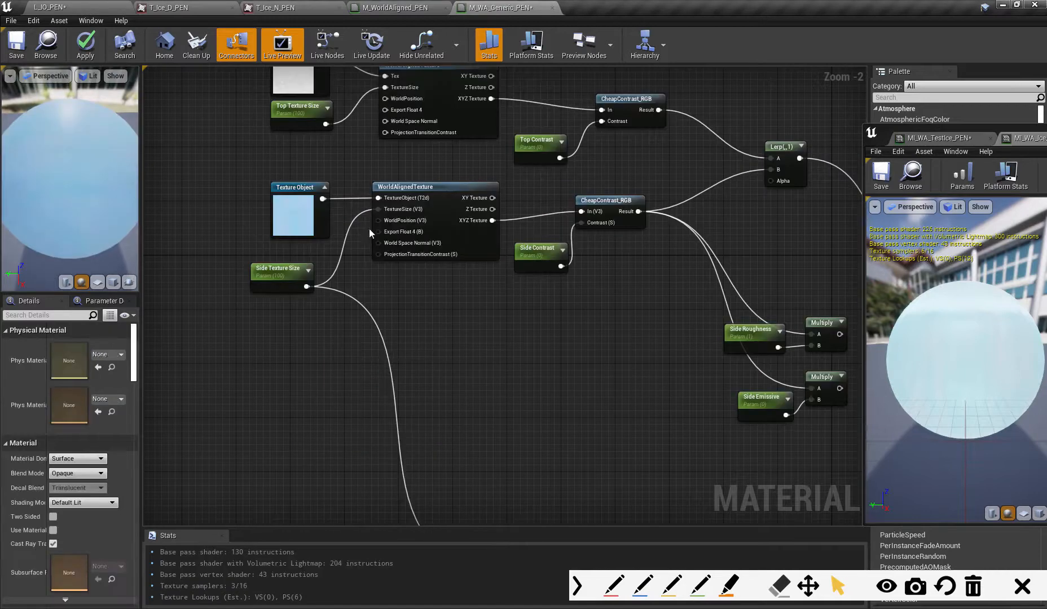
# - Consult the blend mask nodes in M_WorldAligned_PEN and add a VertexNormalWS node below Side Texture Size in M_WA_Generic_PEN
pyautogui.click(412, 2)
pyautogui.moveTo(409, 290); pyautogui.dragTo(735, 229, button='right')
pyautogui.moveTo(492, 309); pyautogui.dragTo(831, 288, button='right')
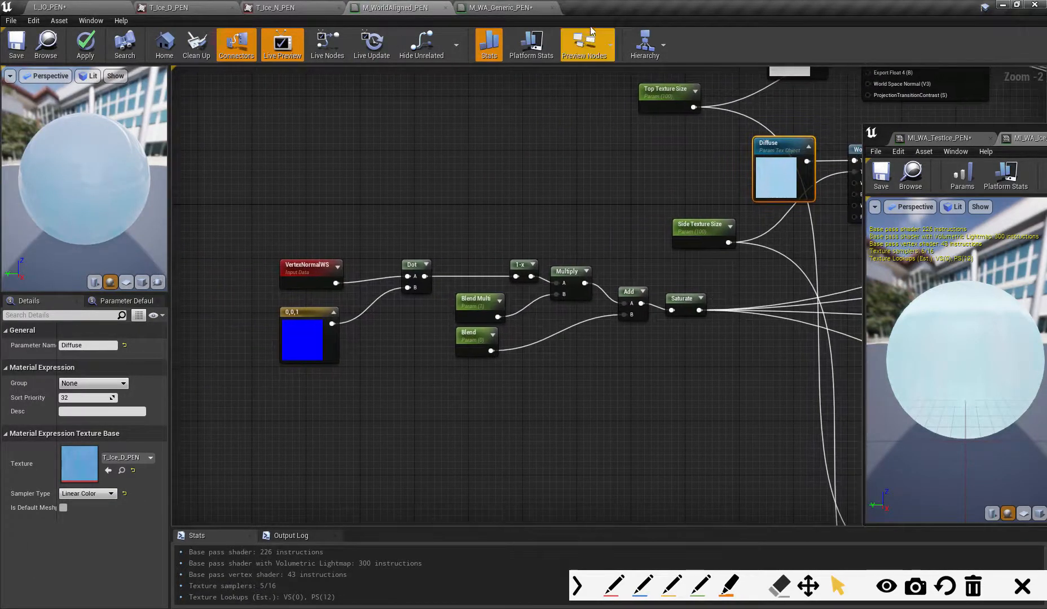
pyautogui.click(516, 8)
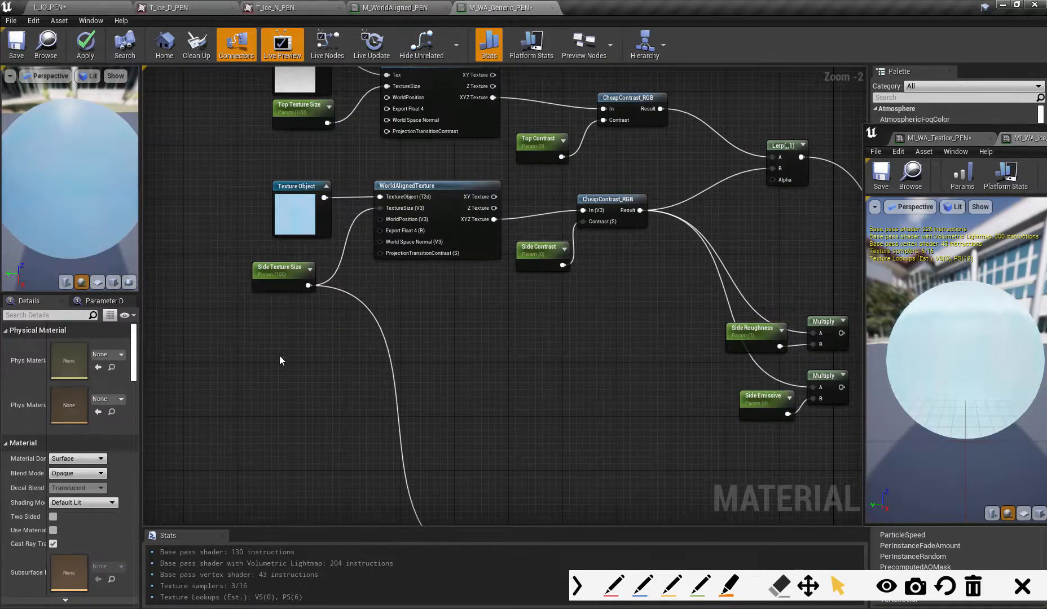
pyautogui.rightClick(280, 358)
pyautogui.write('vertex')
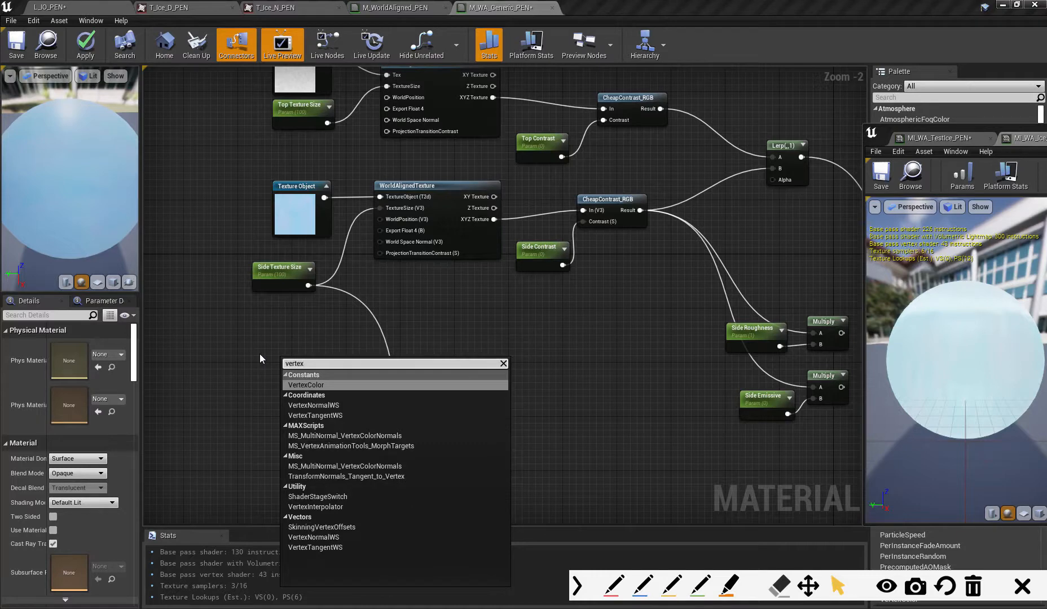
pyautogui.write('Nor')
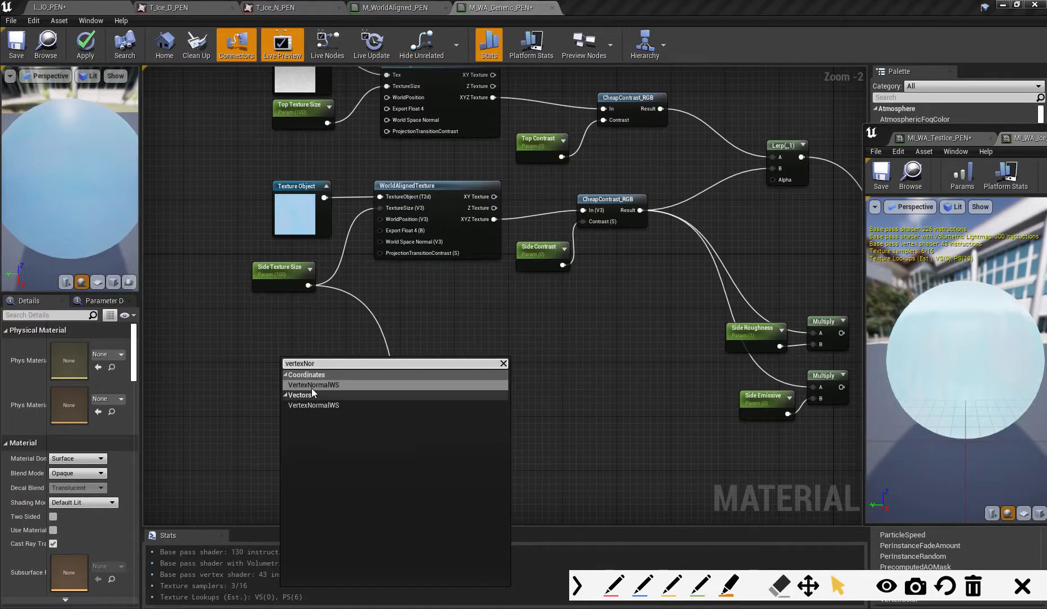
pyautogui.click(316, 385)
pyautogui.moveTo(303, 362); pyautogui.dragTo(284, 328)
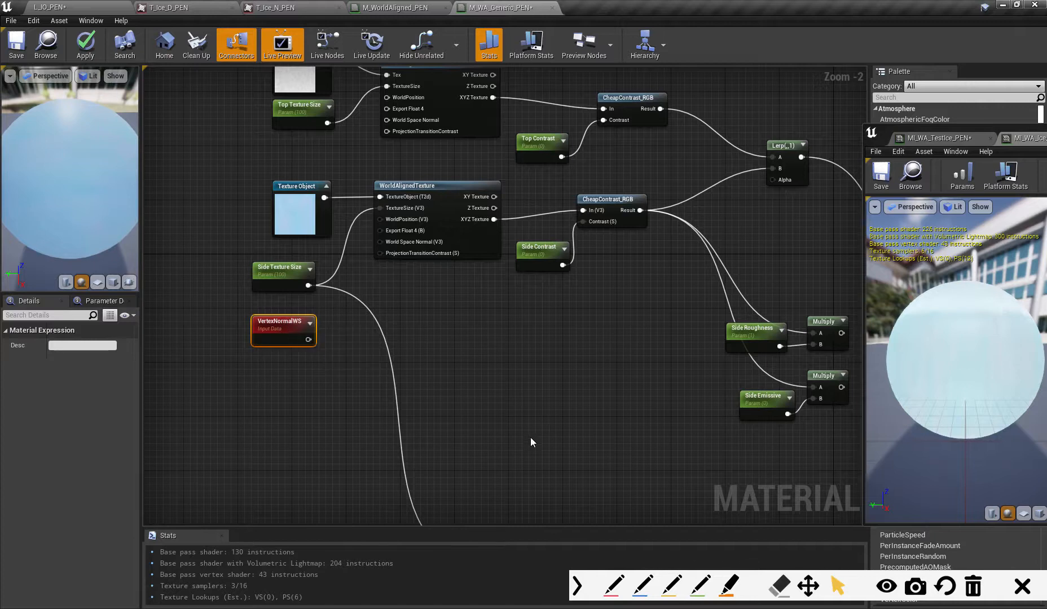
pyautogui.click(613, 585)
pyautogui.moveTo(541, 286); pyautogui.dragTo(518, 448)
pyautogui.moveTo(428, 371); pyautogui.dragTo(609, 364)
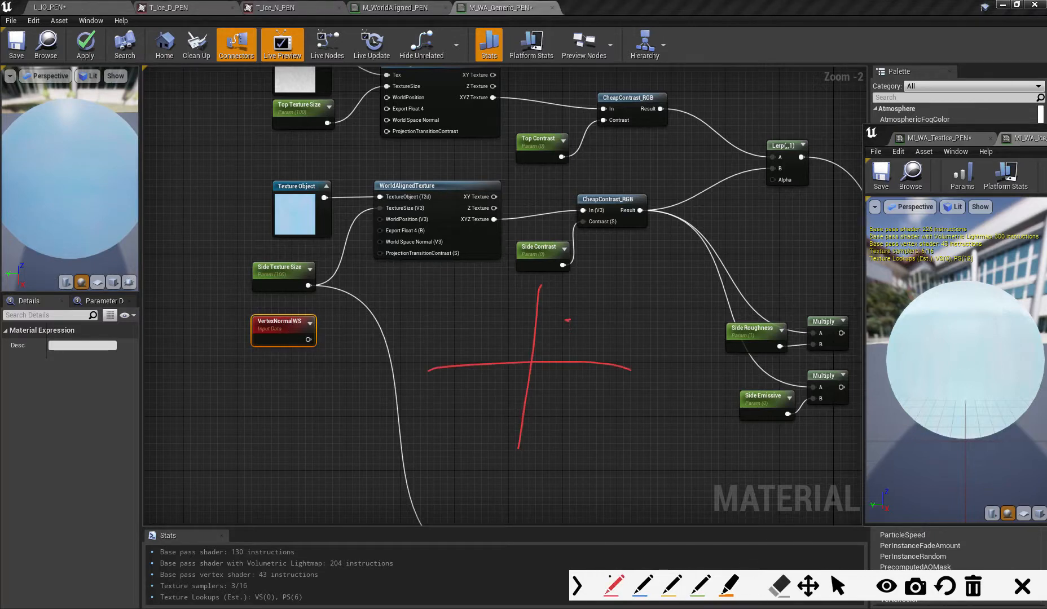
pyautogui.moveTo(528, 317)
pyautogui.mouseDown()
pyautogui.moveTo(559, 318)
pyautogui.moveTo(560, 361)
pyautogui.mouseUp()
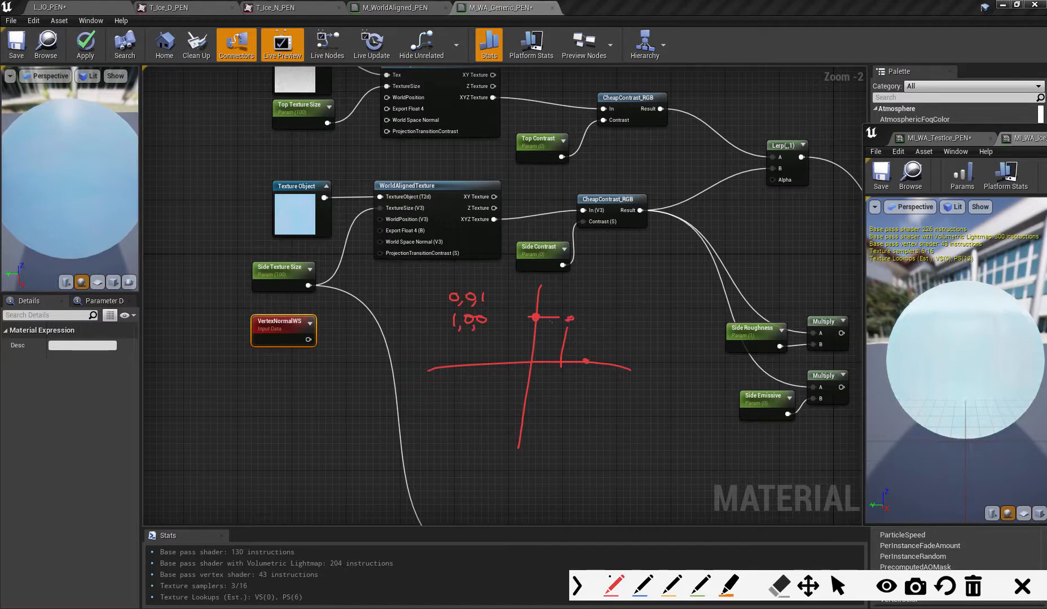
pyautogui.moveTo(537, 317)
pyautogui.mouseDown()
pyautogui.moveTo(555, 328)
pyautogui.moveTo(561, 368)
pyautogui.moveTo(491, 348)
pyautogui.moveTo(530, 314)
pyautogui.moveTo(567, 386)
pyautogui.moveTo(558, 390)
pyautogui.moveTo(554, 327)
pyautogui.moveTo(530, 359)
pyautogui.mouseUp()
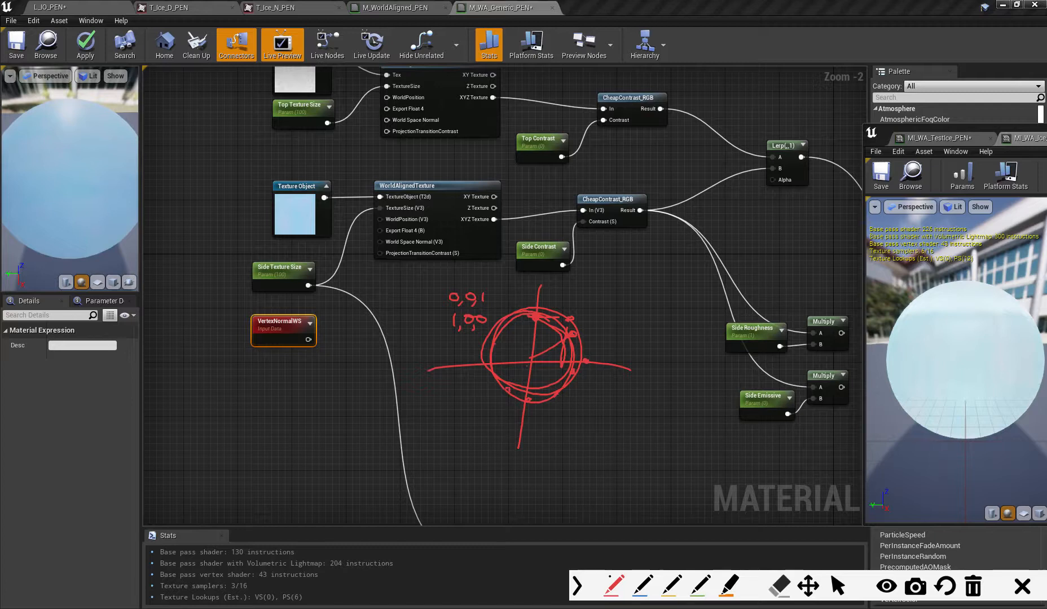
pyautogui.moveTo(530, 359); pyautogui.dragTo(497, 338)
pyautogui.click(971, 589)
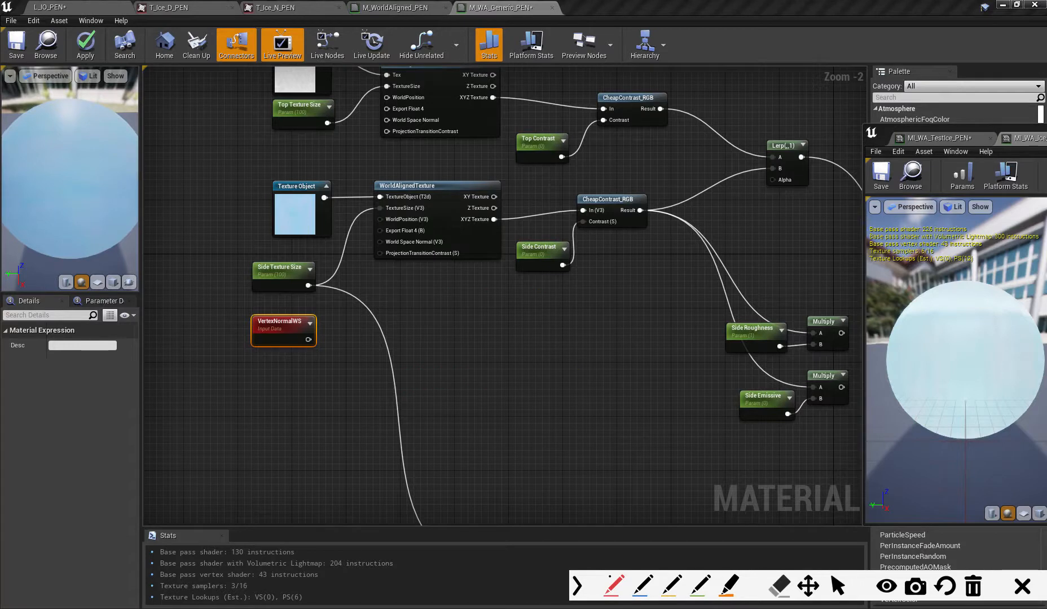
# - Move the VertexNormalWS node further down below Side Texture Size
pyautogui.click(837, 586)
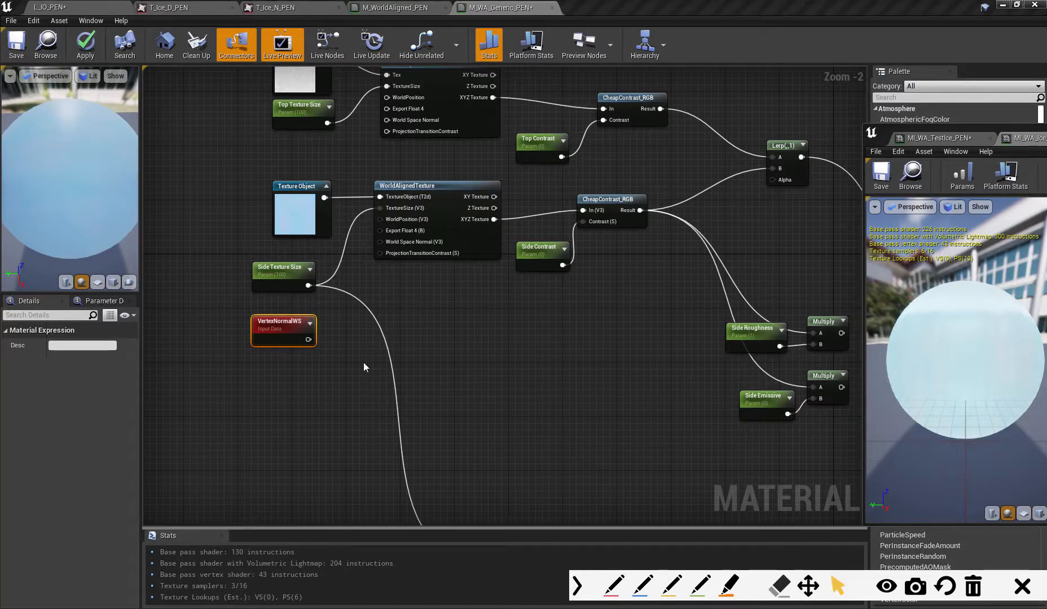
pyautogui.moveTo(271, 330); pyautogui.dragTo(301, 333)
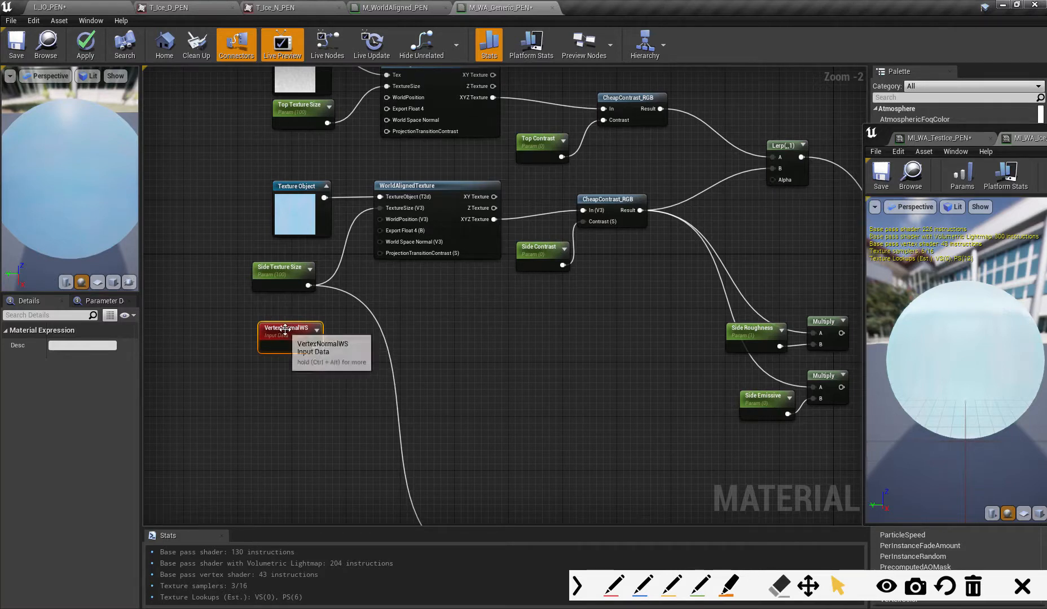
pyautogui.moveTo(283, 332); pyautogui.dragTo(290, 332)
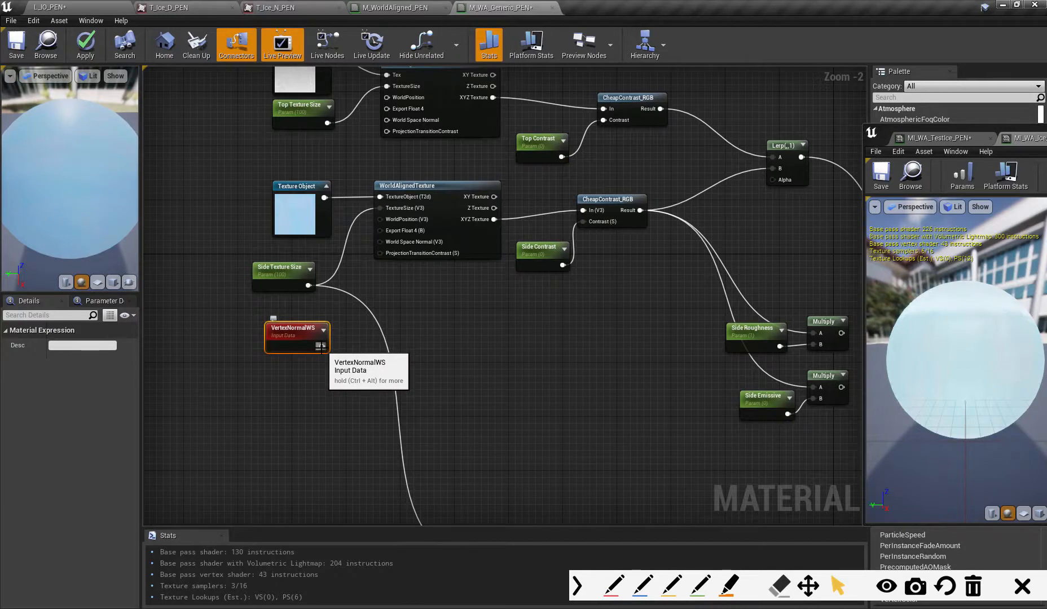
pyautogui.moveTo(287, 330); pyautogui.dragTo(274, 329)
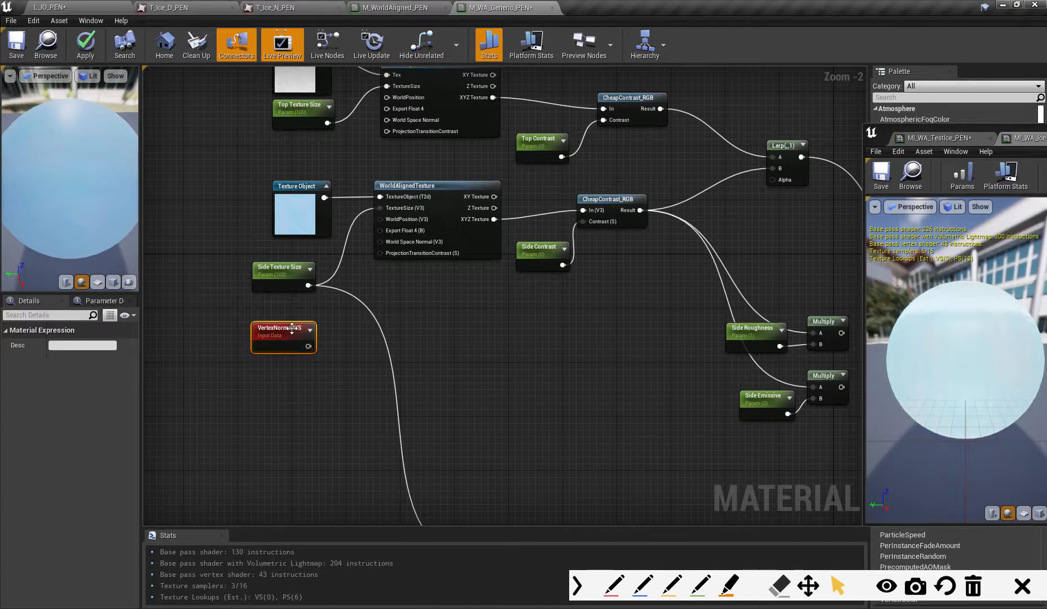
pyautogui.moveTo(289, 329); pyautogui.dragTo(285, 361)
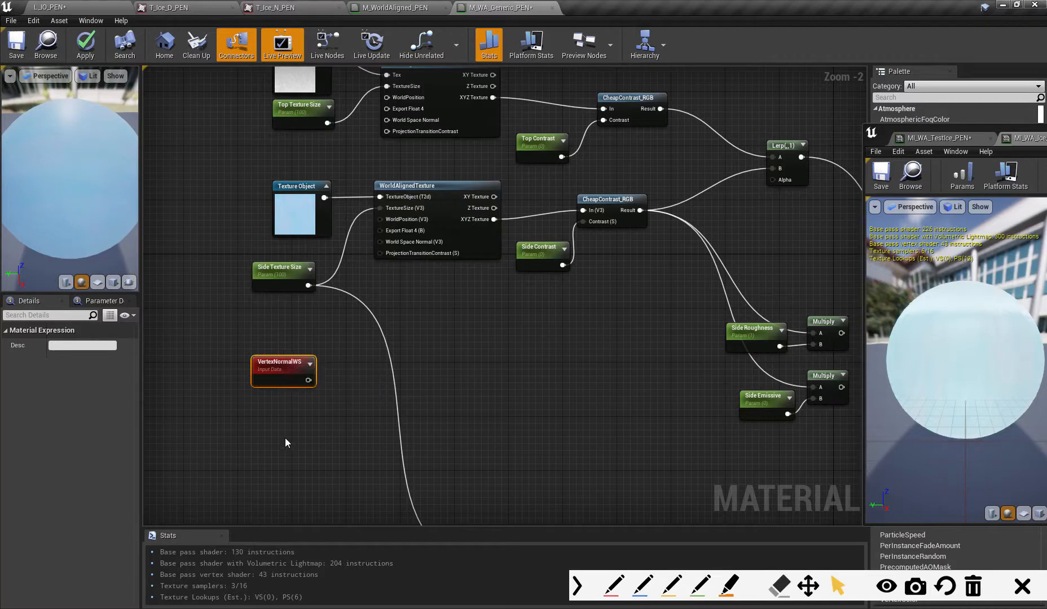
# - Add a Constant3Vector node directly below VertexNormalWS and set its B value to 1
pyautogui.click(281, 411)
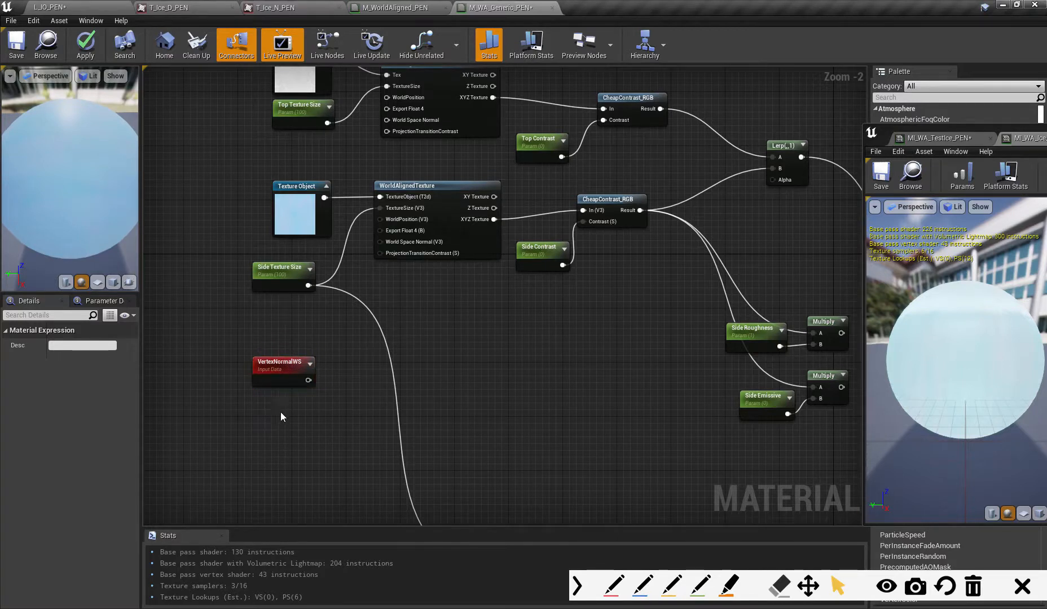
pyautogui.moveTo(304, 415)
pyautogui.mouseDown()
pyautogui.moveTo(277, 405)
pyautogui.moveTo(283, 415)
pyautogui.mouseUp()
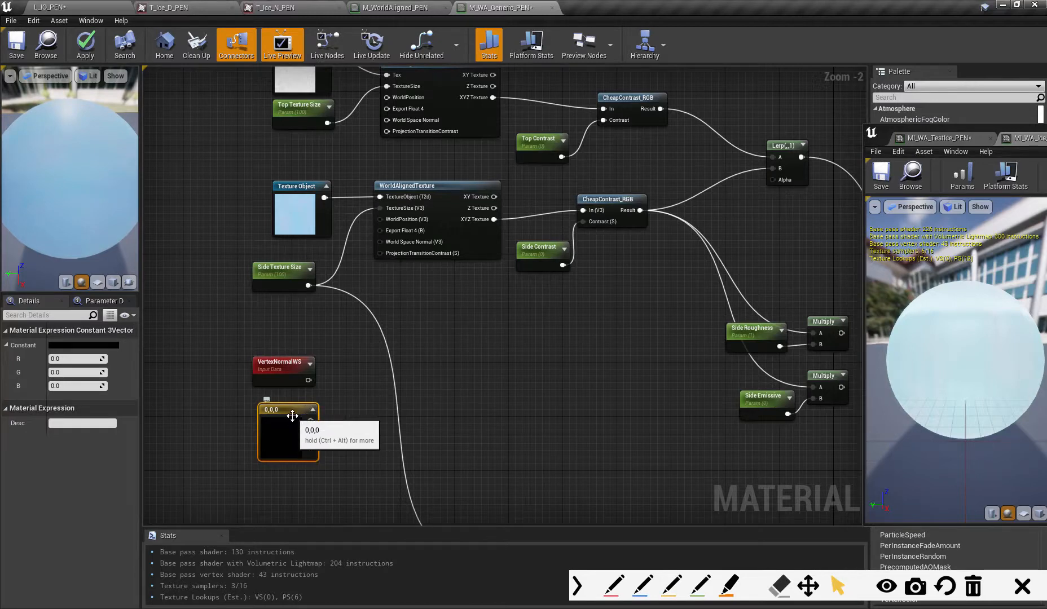
pyautogui.click(360, 416)
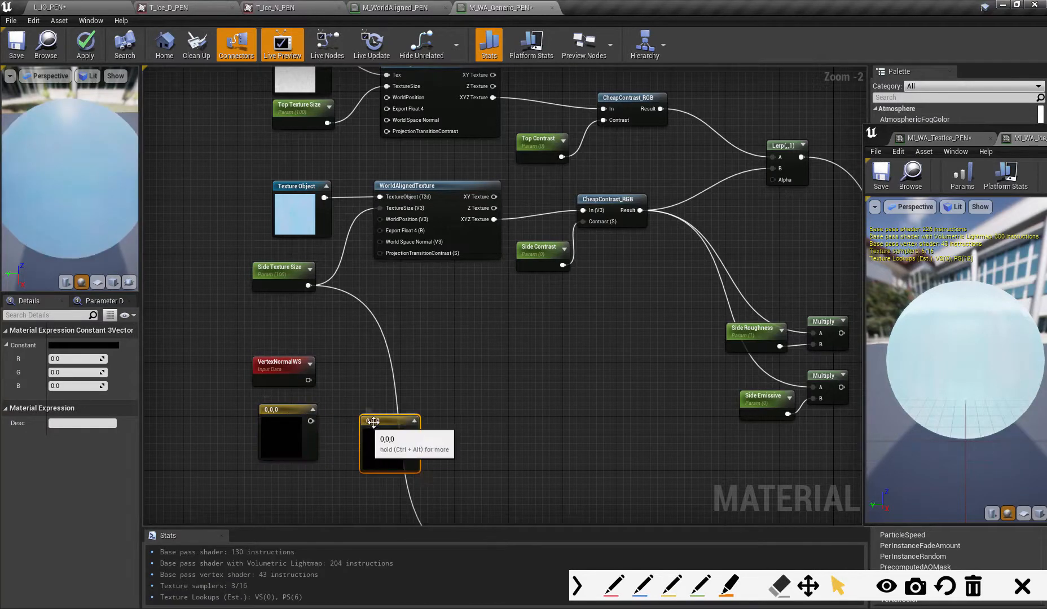
pyautogui.moveTo(389, 426); pyautogui.dragTo(370, 419)
pyautogui.press('Delete')
pyautogui.click(287, 440)
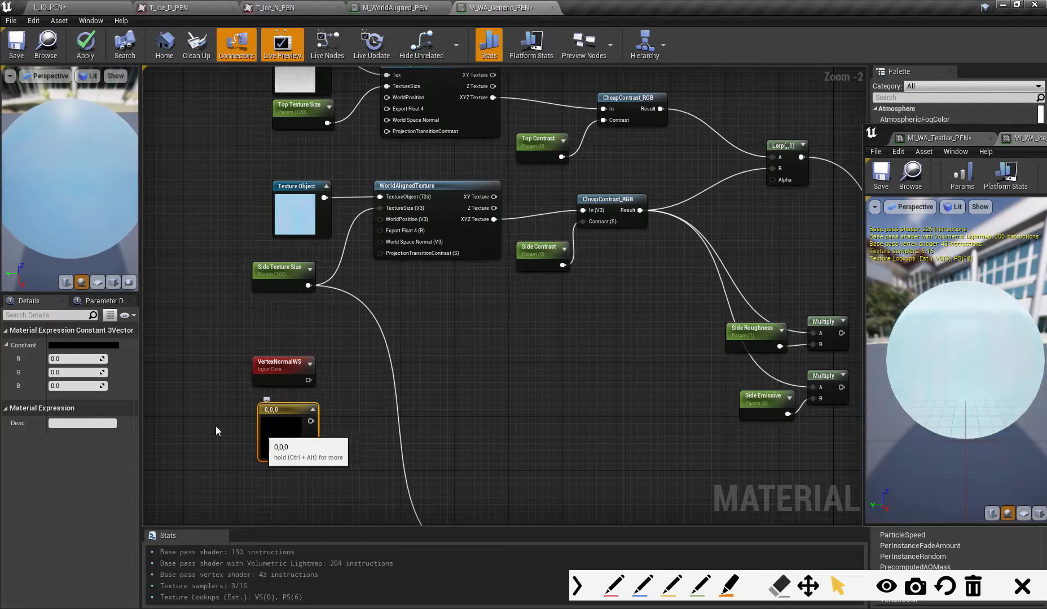
pyautogui.click(75, 386)
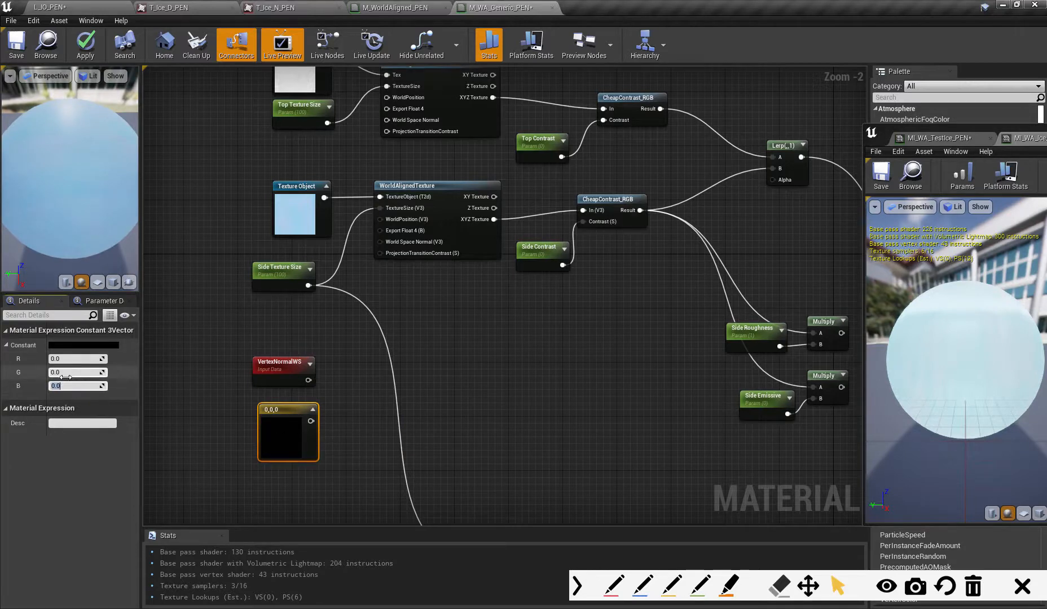
pyautogui.write('1')
pyautogui.press('Return')
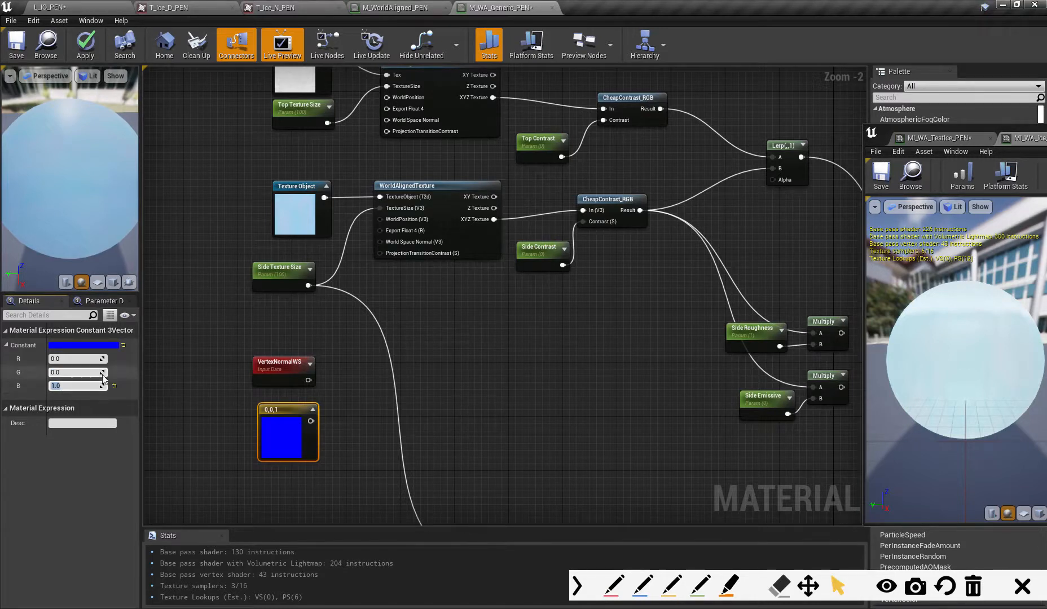
pyautogui.moveTo(284, 414); pyautogui.dragTo(276, 414)
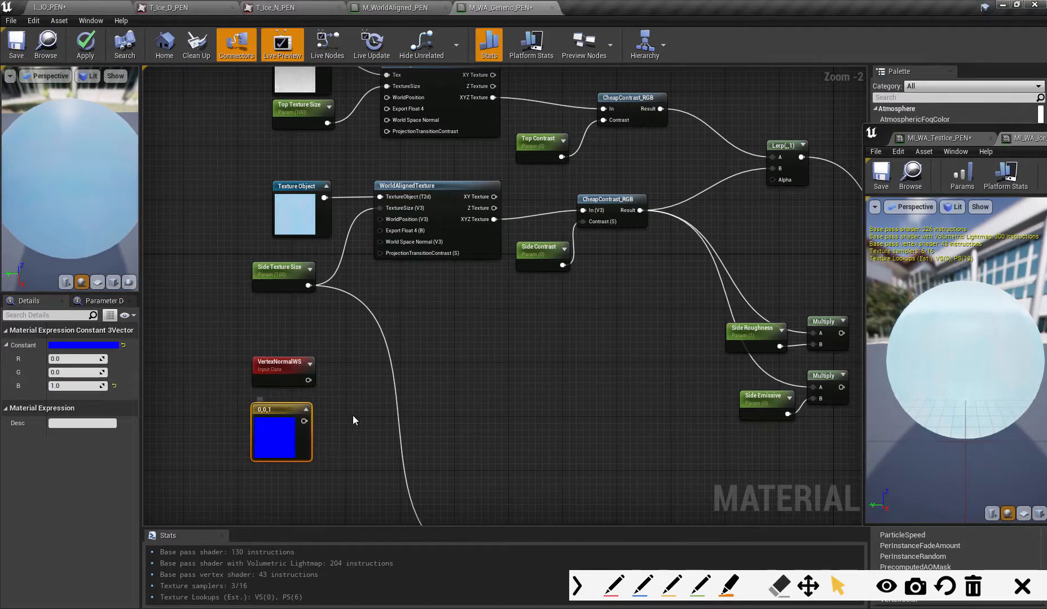
# - Add a DotProduct node beside the VertexNormalWS and 0,0,1 constant nodes
pyautogui.click(282, 361)
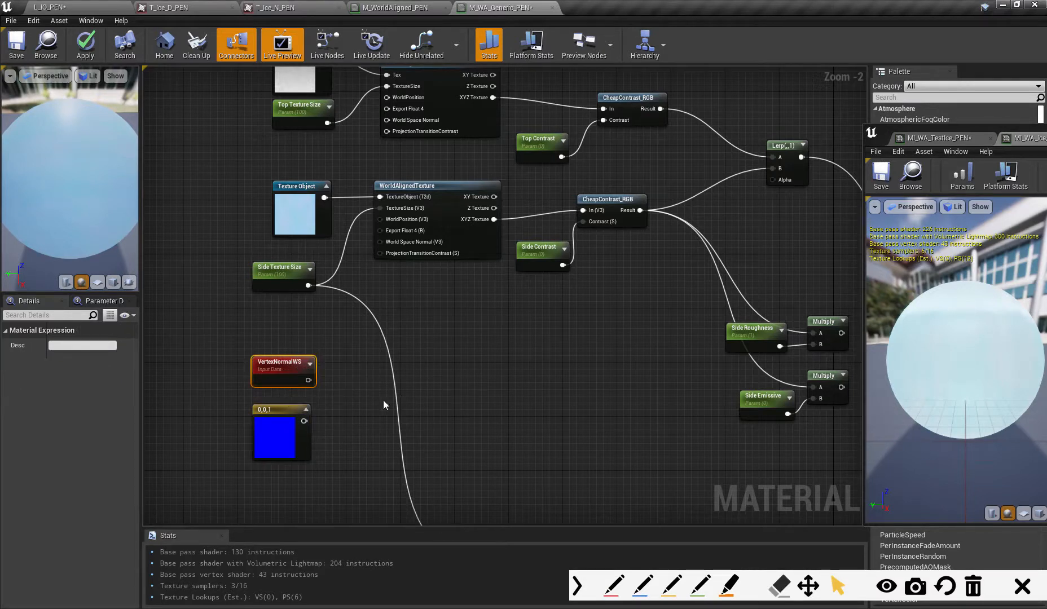
pyautogui.moveTo(353, 395); pyautogui.dragTo(354, 393, button='right')
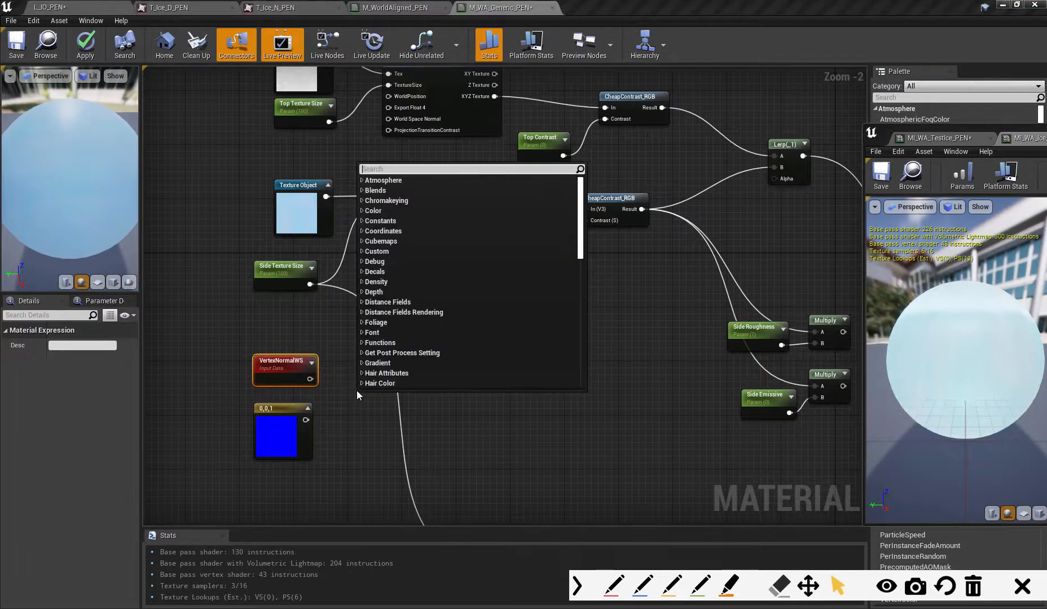
pyautogui.write('dot')
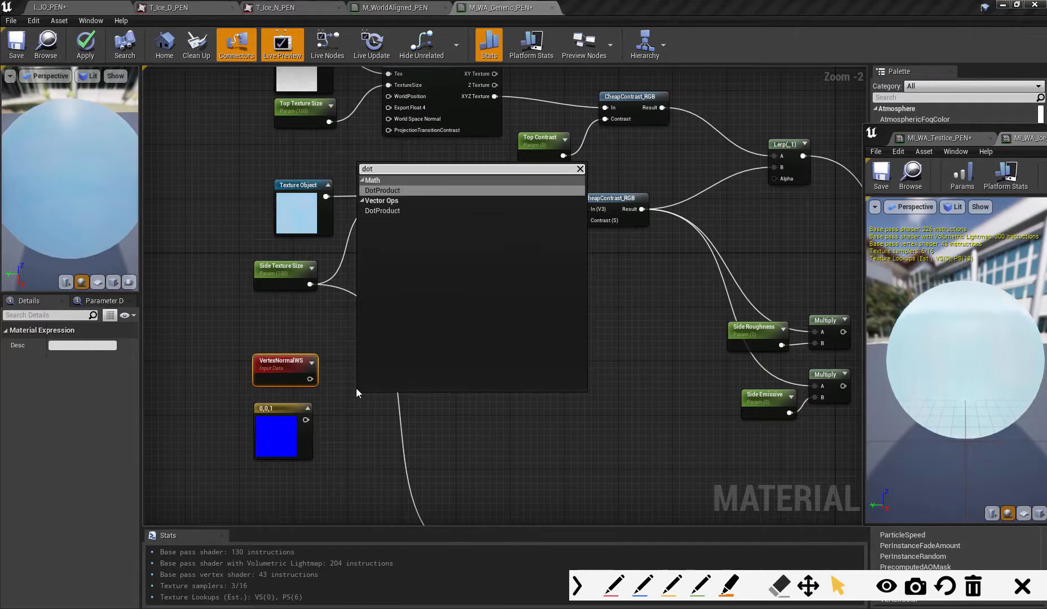
pyautogui.press('Return')
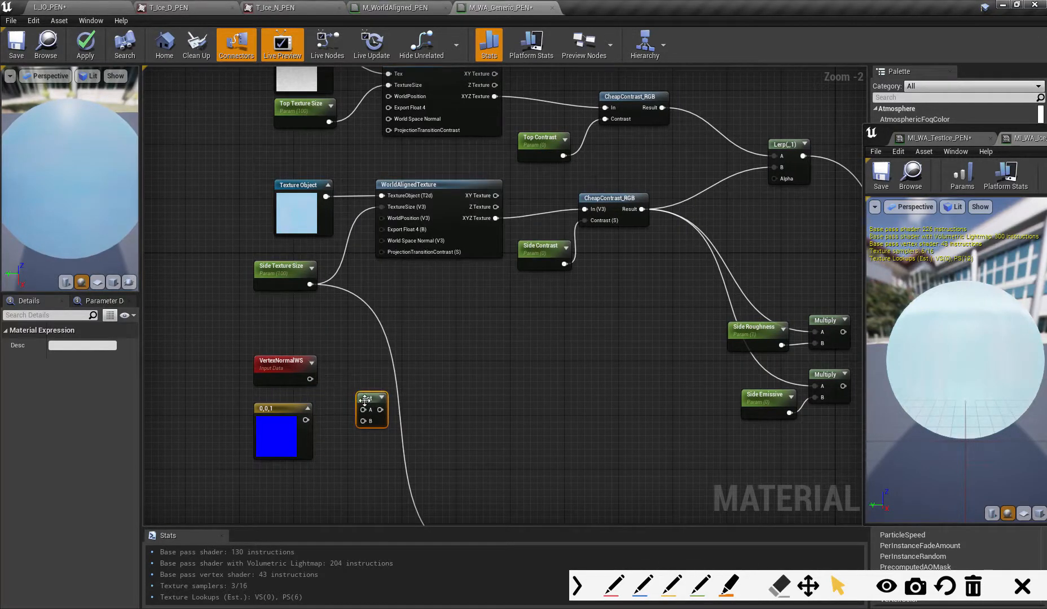
pyautogui.moveTo(371, 377); pyautogui.dragTo(364, 384)
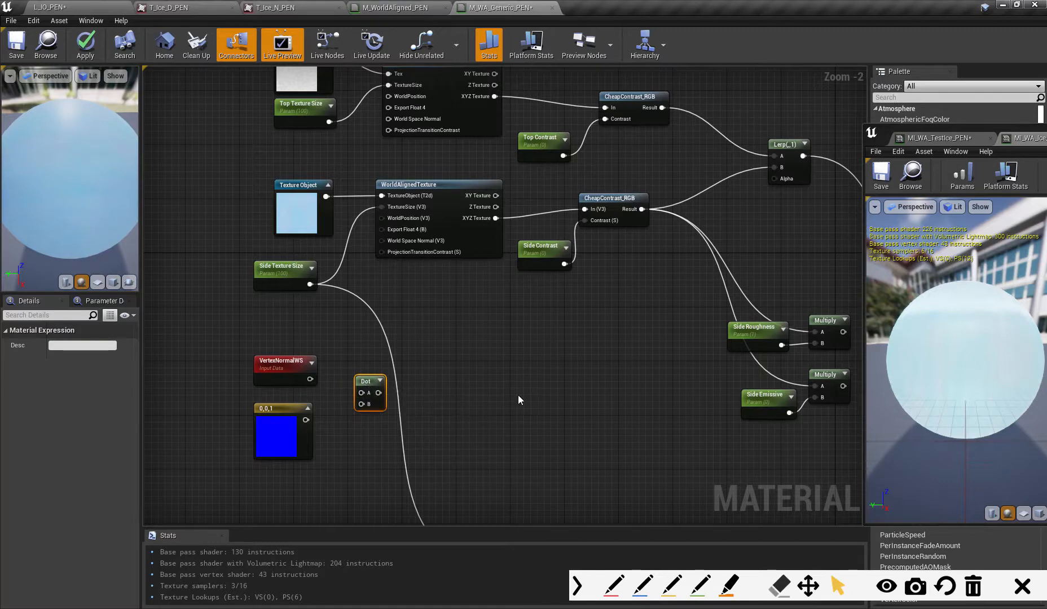
pyautogui.click(614, 587)
pyautogui.moveTo(461, 380); pyautogui.dragTo(617, 392)
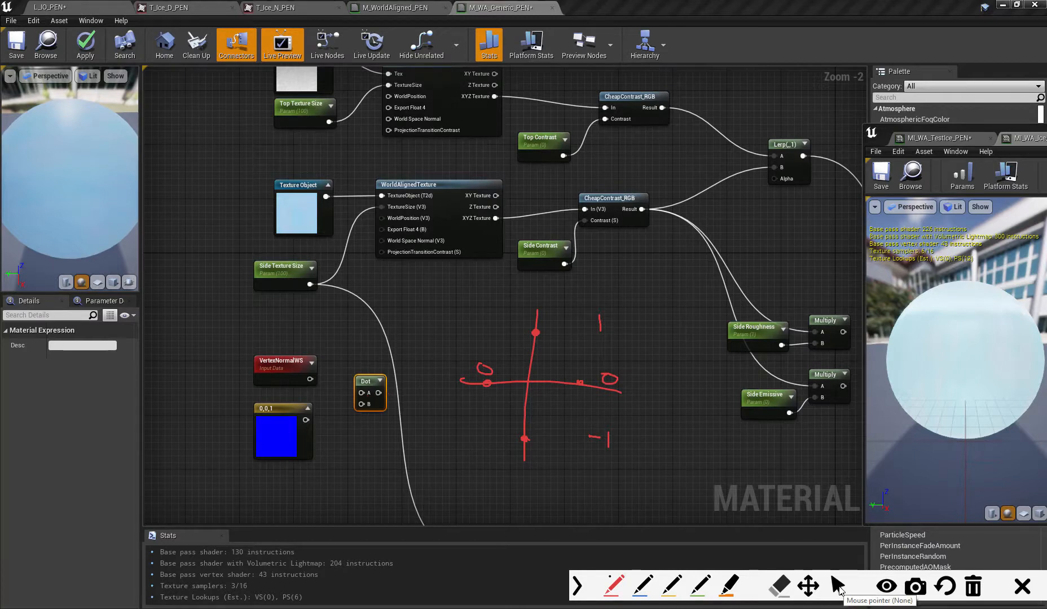
pyautogui.click(972, 586)
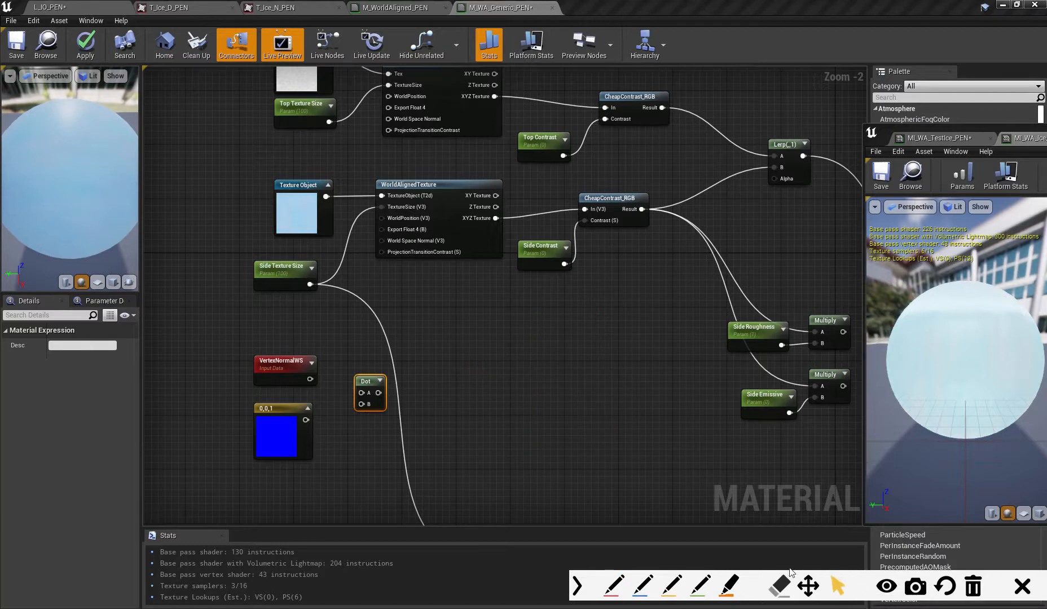
# - Connect VertexNormalWS to the Dot node's A and the 0,0,1 constant to its B, and feed the Dot output into the Lerp's Alpha
pyautogui.moveTo(379, 386); pyautogui.dragTo(387, 393)
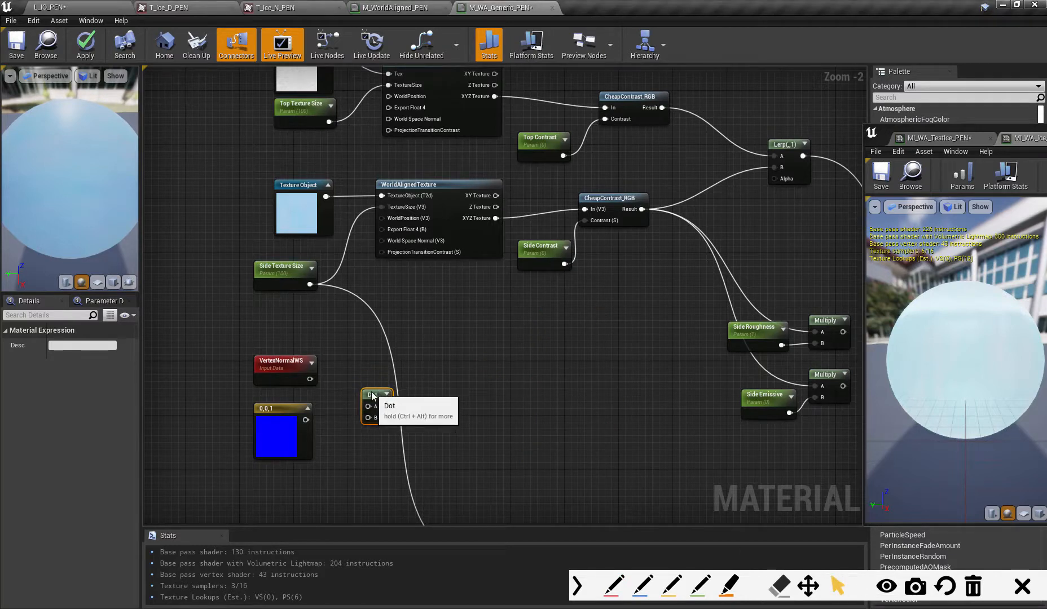
pyautogui.moveTo(309, 379); pyautogui.dragTo(370, 401)
pyautogui.moveTo(306, 420); pyautogui.dragTo(367, 411)
pyautogui.moveTo(540, 410); pyautogui.dragTo(449, 399, button='right')
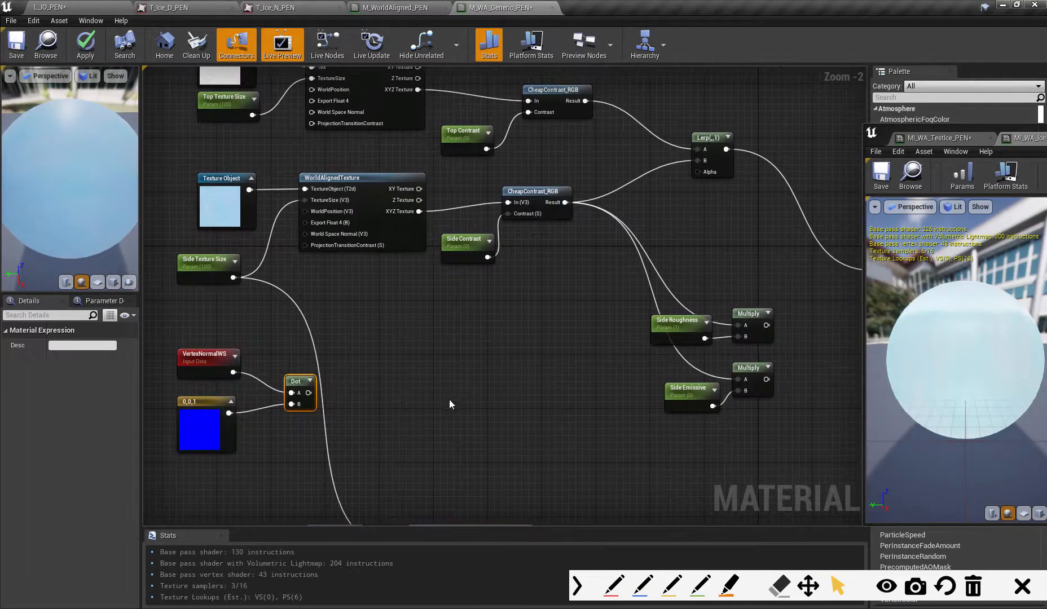
pyautogui.moveTo(302, 382); pyautogui.dragTo(698, 171)
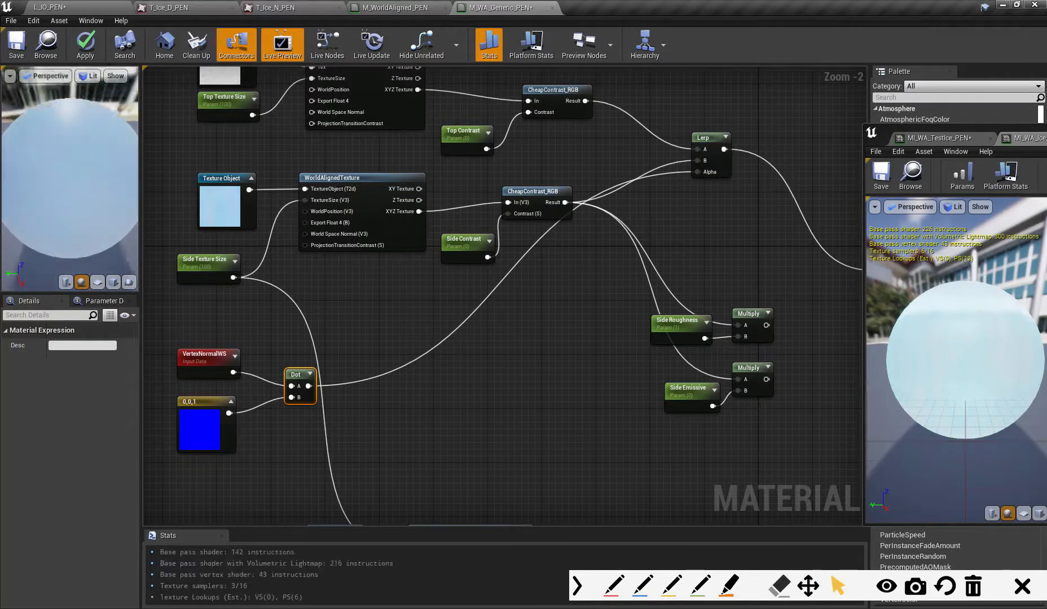
pyautogui.moveTo(81, 209)
pyautogui.mouseDown()
pyautogui.moveTo(81, 198)
pyautogui.moveTo(83, 227)
pyautogui.moveTo(84, 200)
pyautogui.mouseUp()
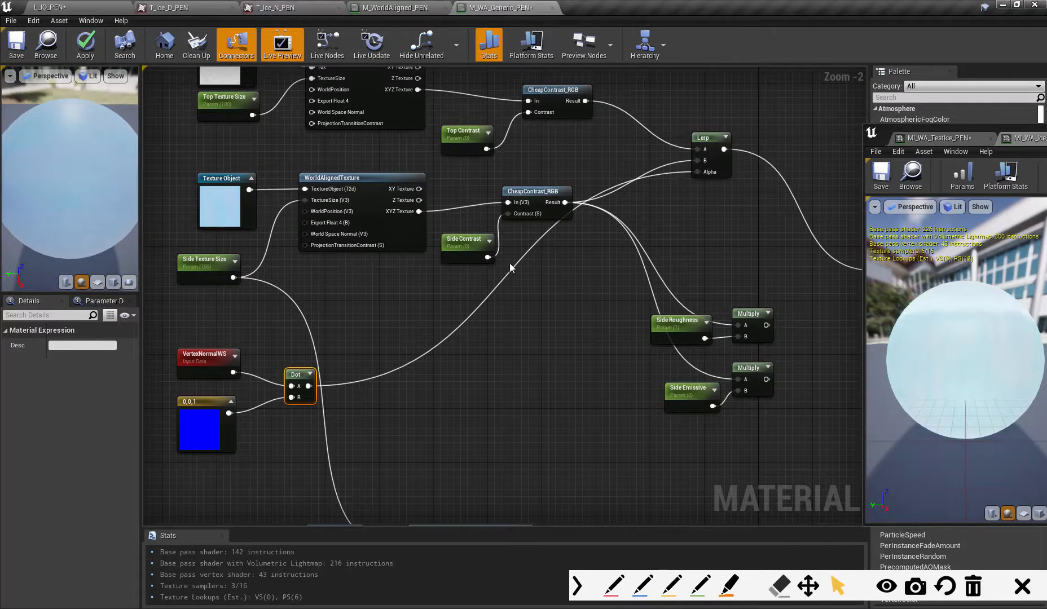
# - Insert a OneMinus node between Dot and the Lerp's Alpha, and apply and save the material
pyautogui.moveTo(308, 386); pyautogui.dragTo(396, 399)
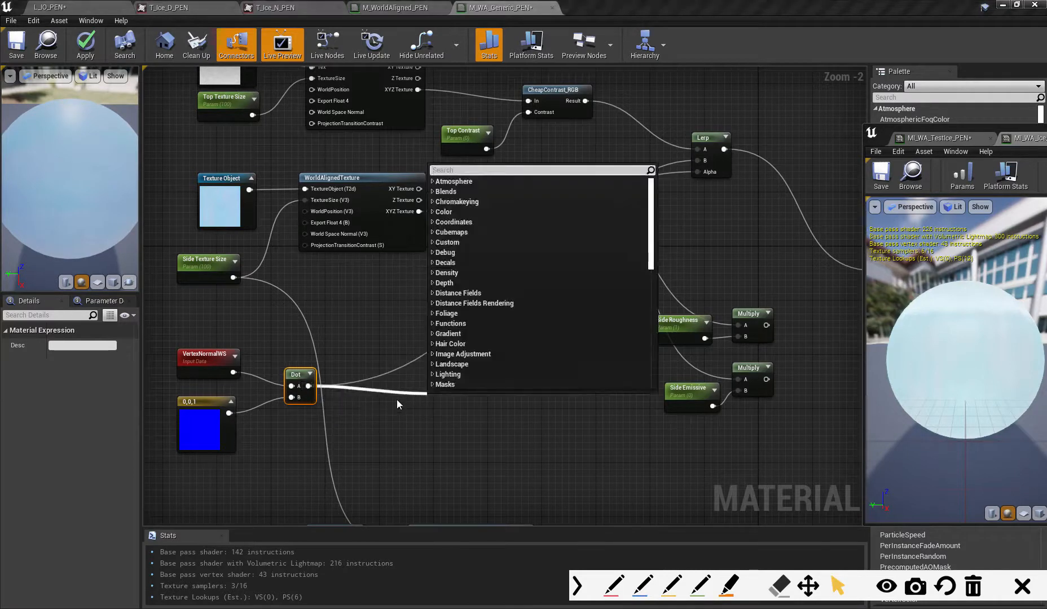
pyautogui.write('oneminus')
pyautogui.press('Return')
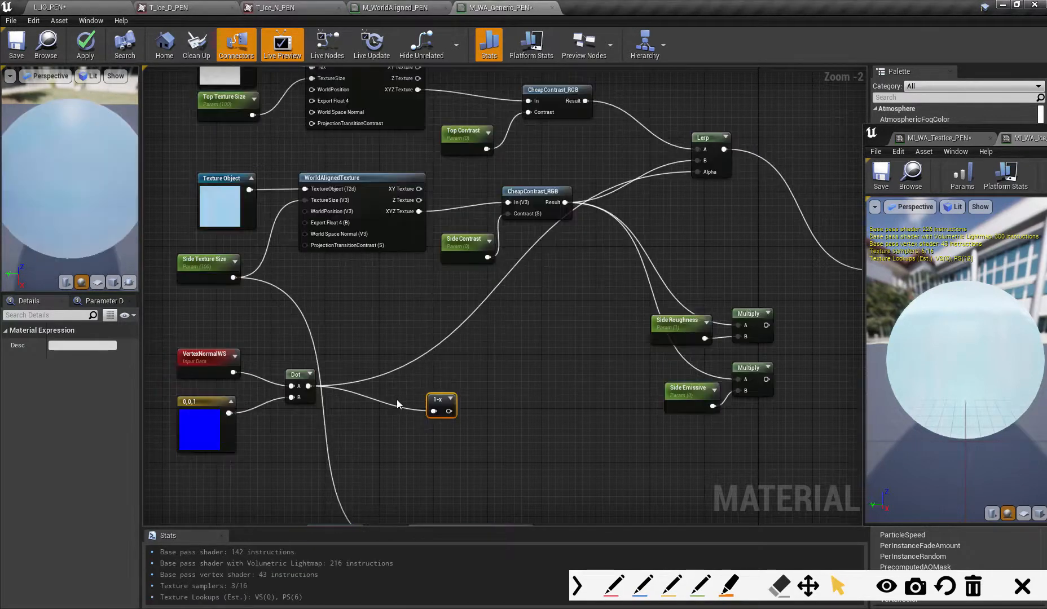
pyautogui.moveTo(449, 410); pyautogui.dragTo(701, 173)
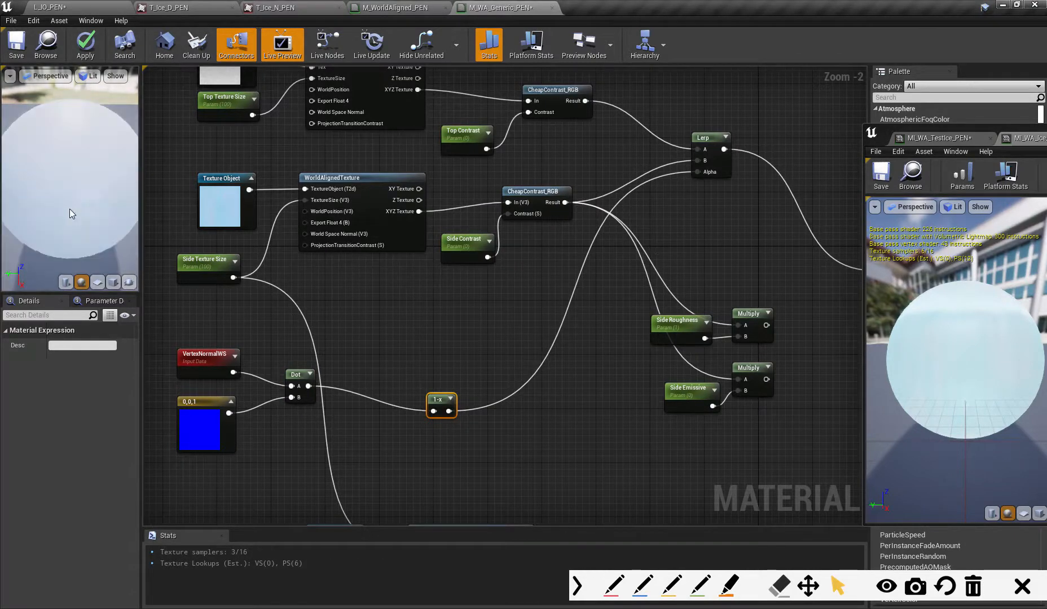
pyautogui.moveTo(76, 230); pyautogui.dragTo(74, 193)
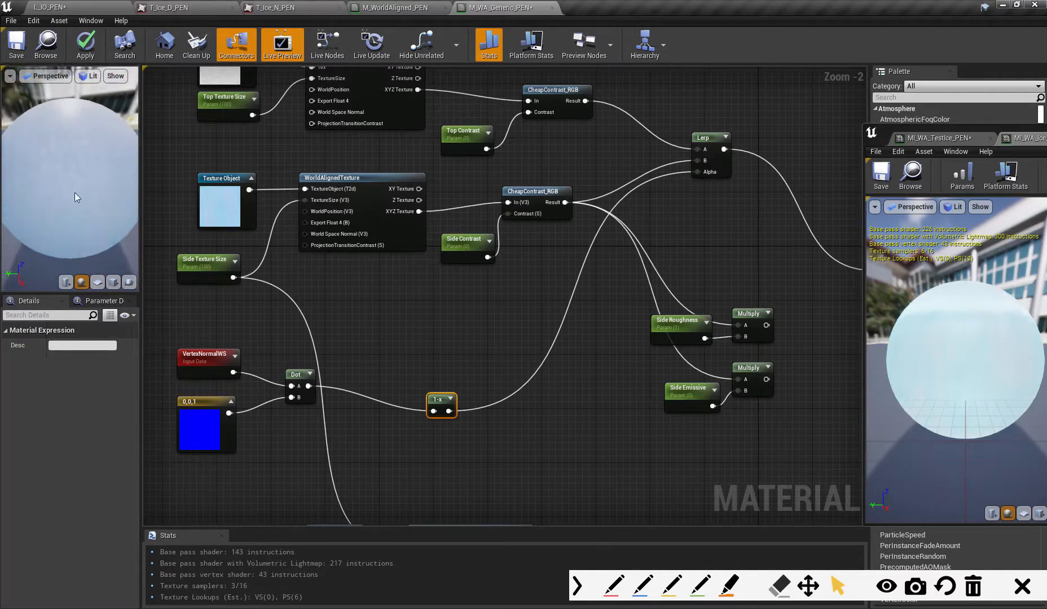
pyautogui.moveTo(441, 403); pyautogui.dragTo(401, 387)
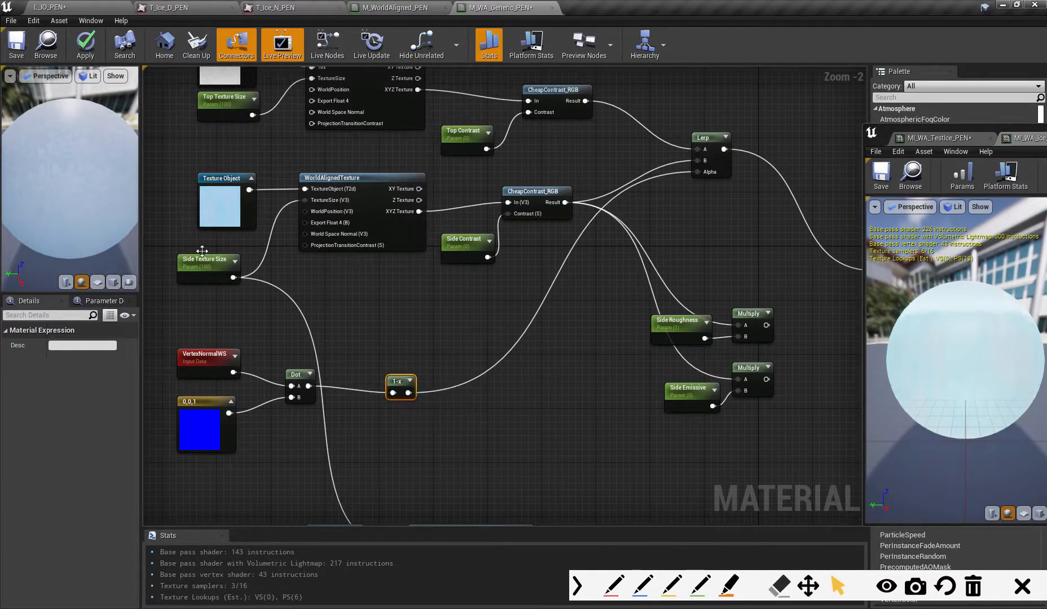
pyautogui.click(86, 52)
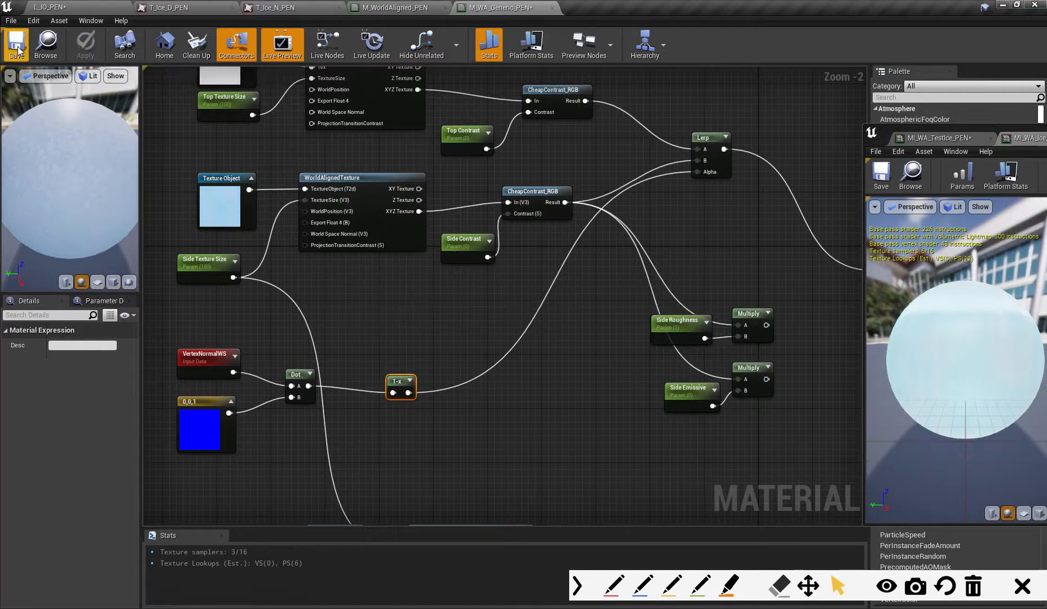
pyautogui.click(17, 48)
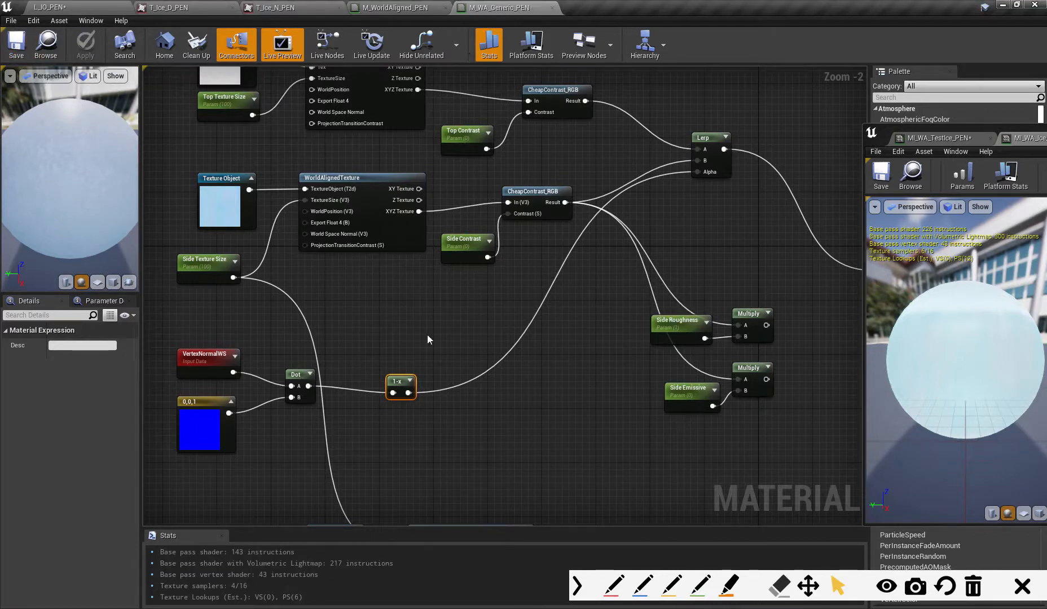
# - Insert a Saturate node between the 1-x node and the Lerp's Alpha, lining both nodes up with Dot
pyautogui.moveTo(402, 376); pyautogui.dragTo(409, 370)
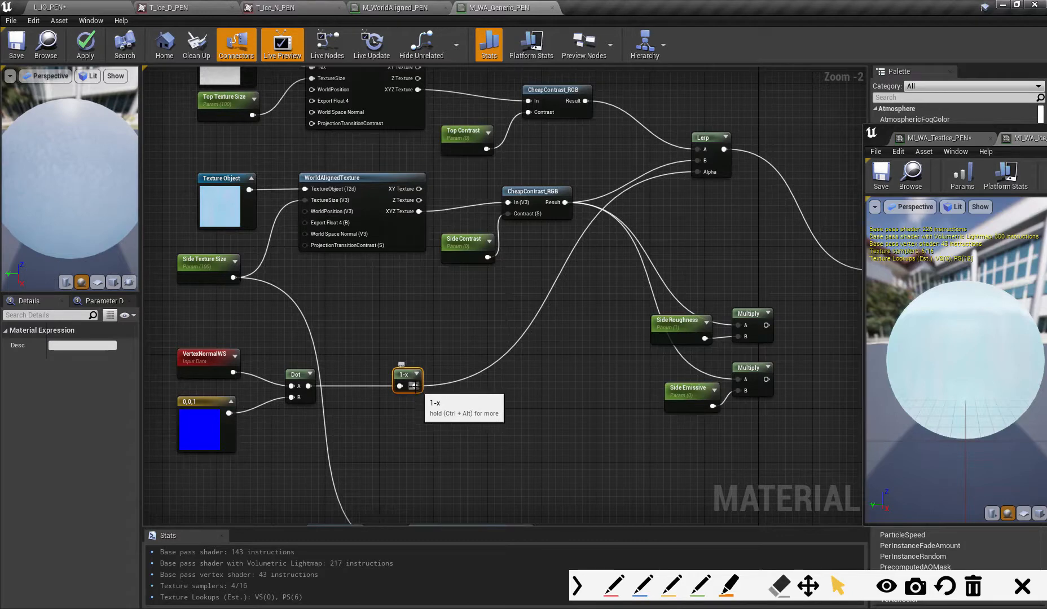
pyautogui.moveTo(413, 386); pyautogui.dragTo(472, 400)
pyautogui.write('sat')
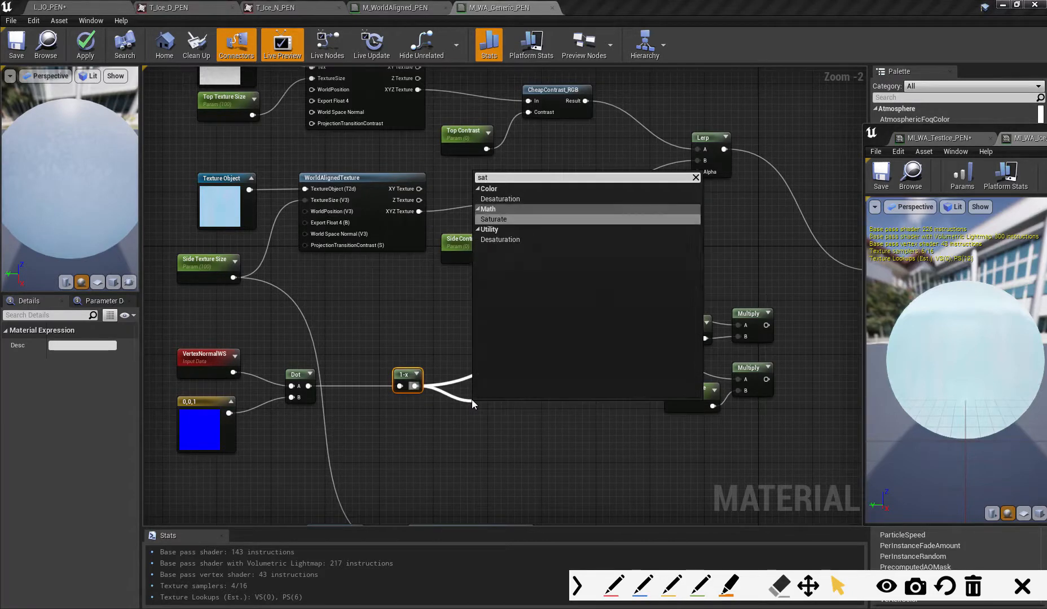
pyautogui.click(494, 219)
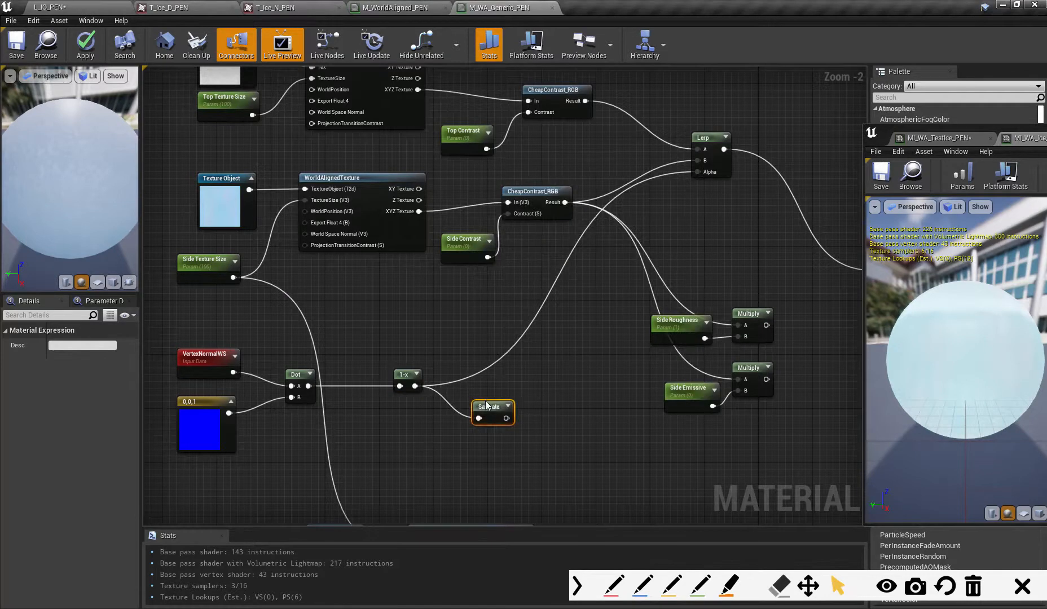
pyautogui.moveTo(515, 419); pyautogui.dragTo(700, 172)
pyautogui.moveTo(474, 384); pyautogui.dragTo(474, 370)
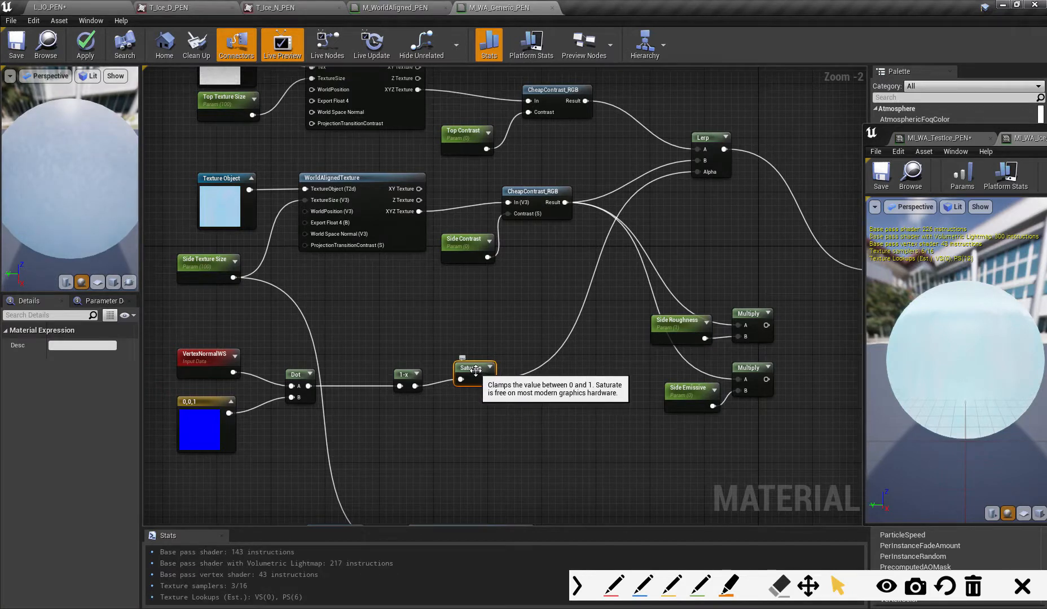
pyautogui.moveTo(476, 371); pyautogui.dragTo(483, 369)
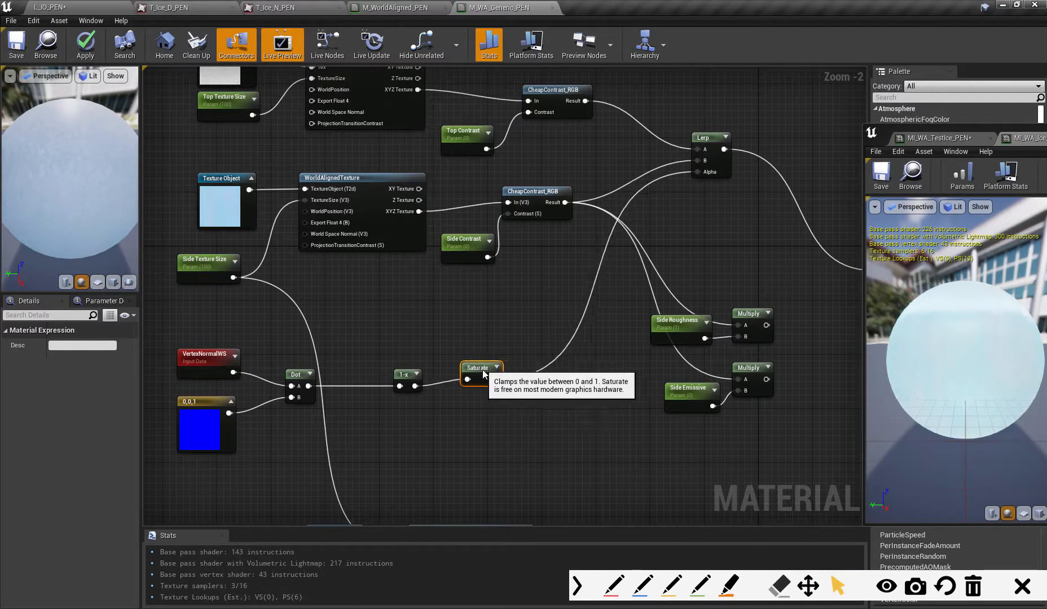
# - Shift the 1-x and Saturate nodes slightly apart between Dot and the Lerp, and apply the material changes
pyautogui.moveTo(75, 218)
pyautogui.mouseDown()
pyautogui.moveTo(76, 194)
pyautogui.moveTo(76, 237)
pyautogui.moveTo(76, 223)
pyautogui.mouseUp()
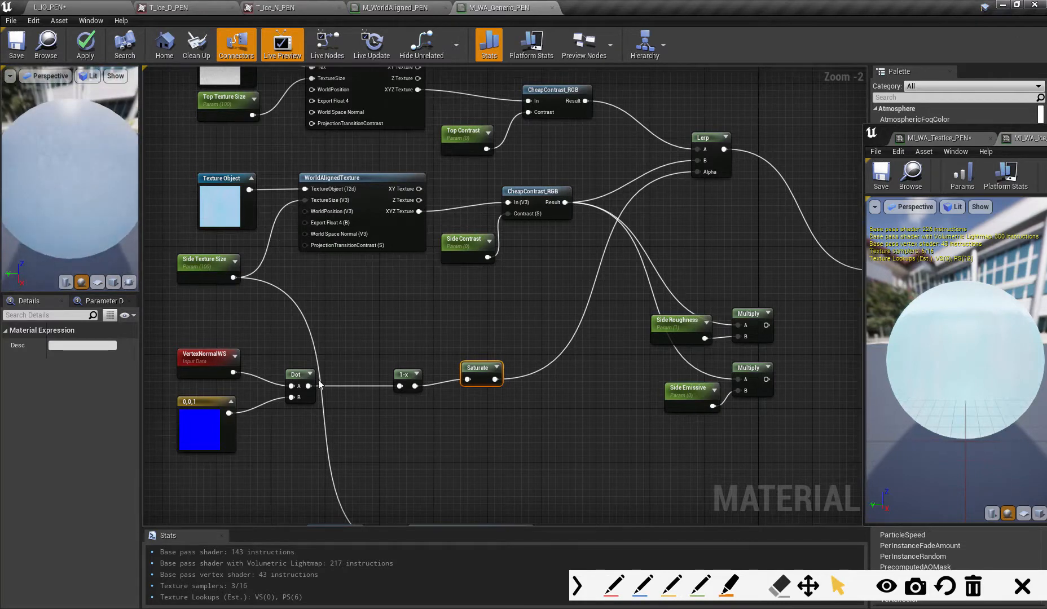
pyautogui.click(297, 376)
pyautogui.moveTo(404, 376); pyautogui.dragTo(397, 376)
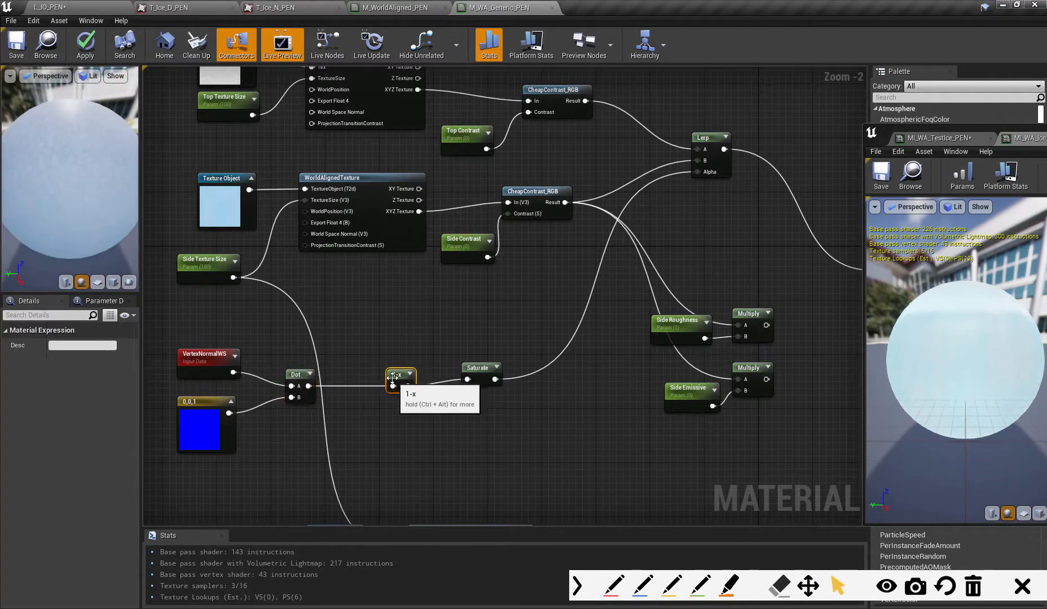
pyautogui.moveTo(465, 377); pyautogui.dragTo(489, 370)
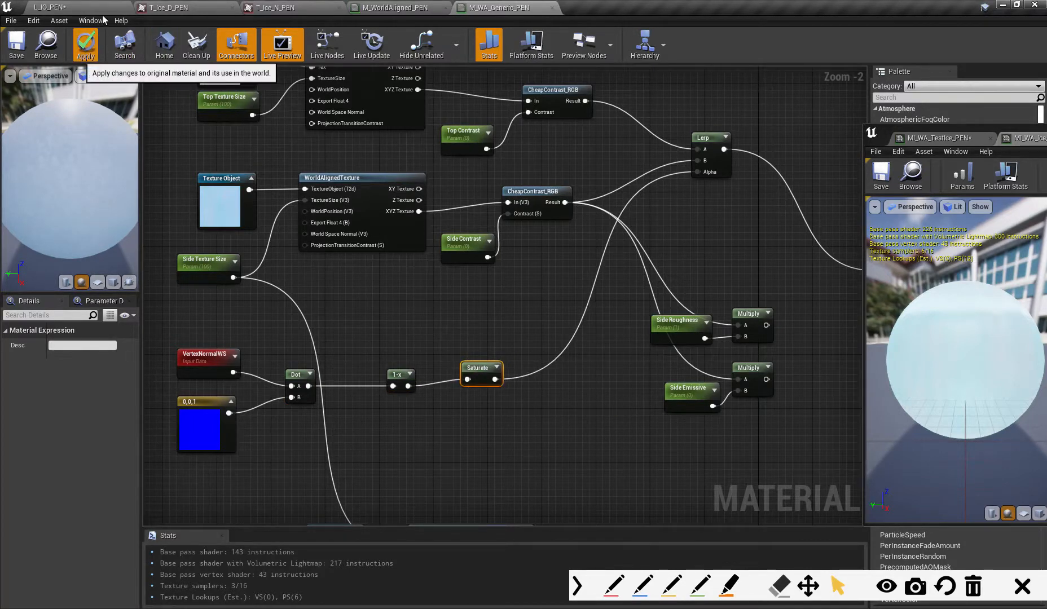
pyautogui.click(85, 44)
# - In the L_IO_PEN level, rotate the test cube back and forth to check that the snow texture stays on its upward faces
pyautogui.click(99, 10)
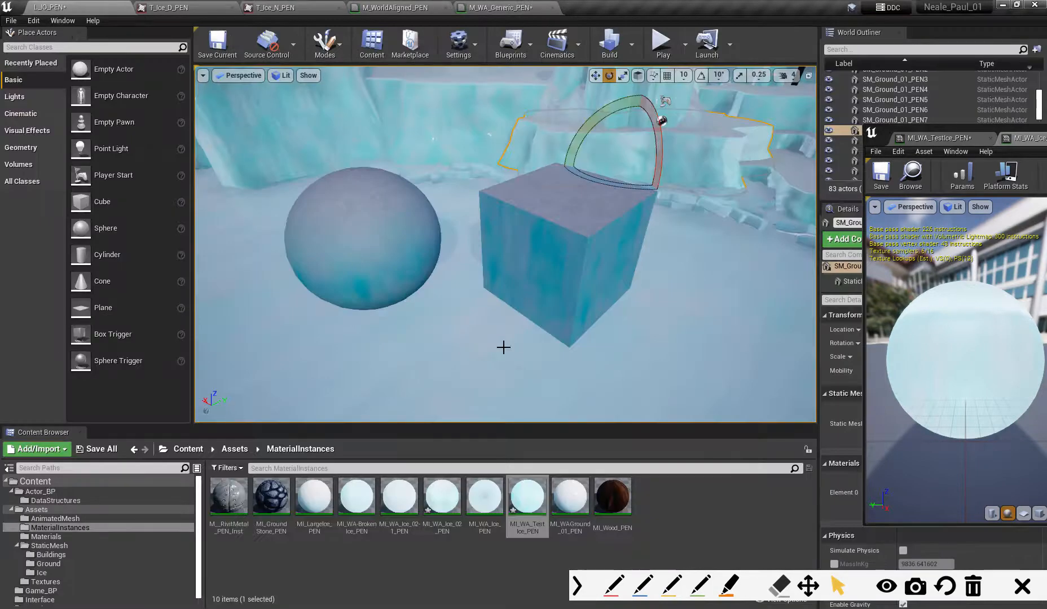
pyautogui.keyDown('alt'); pyautogui.moveTo(507, 357); pyautogui.dragTo(525, 357, button='right'); pyautogui.keyUp('alt')
pyautogui.keyDown('alt'); pyautogui.moveTo(508, 357); pyautogui.dragTo(495, 316); pyautogui.keyUp('alt')
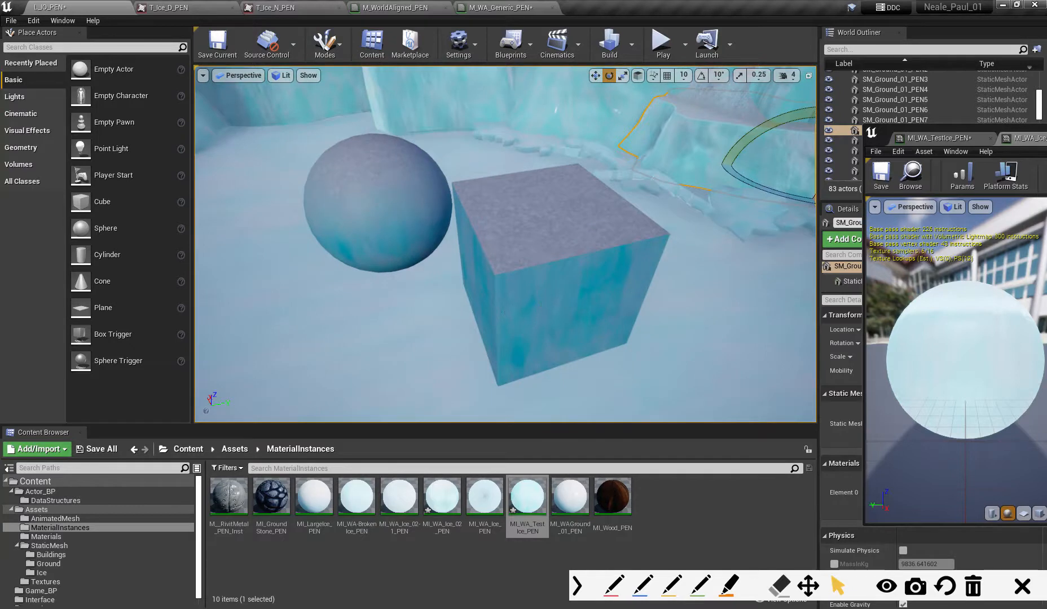
pyautogui.click(530, 233)
pyautogui.moveTo(547, 206)
pyautogui.mouseDown()
pyautogui.moveTo(545, 192)
pyautogui.moveTo(485, 234)
pyautogui.moveTo(475, 282)
pyautogui.moveTo(496, 213)
pyautogui.moveTo(553, 188)
pyautogui.moveTo(556, 210)
pyautogui.moveTo(592, 209)
pyautogui.moveTo(575, 231)
pyautogui.moveTo(541, 192)
pyautogui.moveTo(485, 240)
pyautogui.moveTo(508, 214)
pyautogui.moveTo(559, 198)
pyautogui.mouseUp()
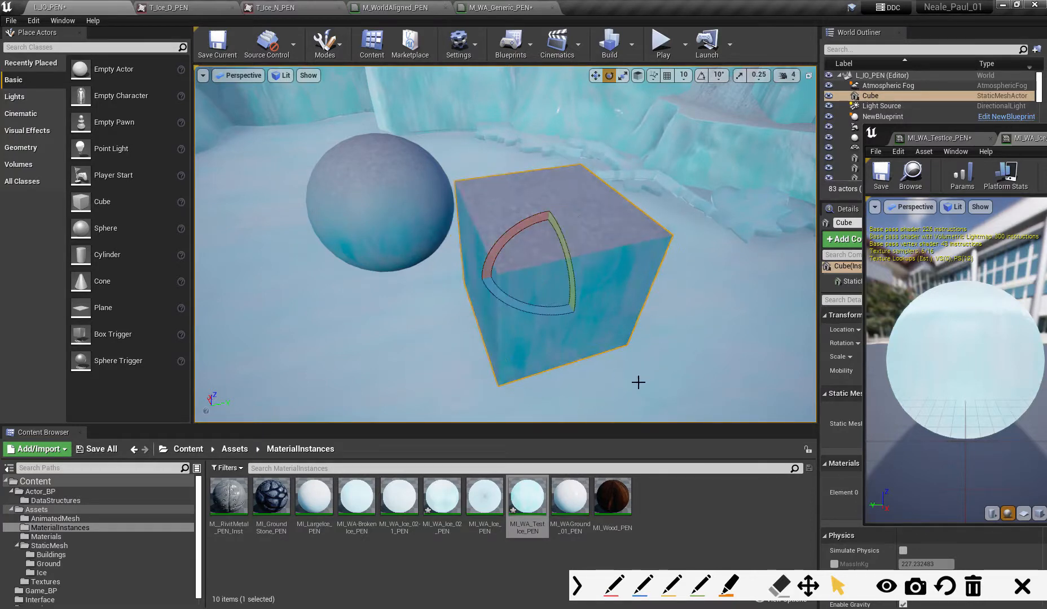
pyautogui.moveTo(488, 254); pyautogui.dragTo(523, 166)
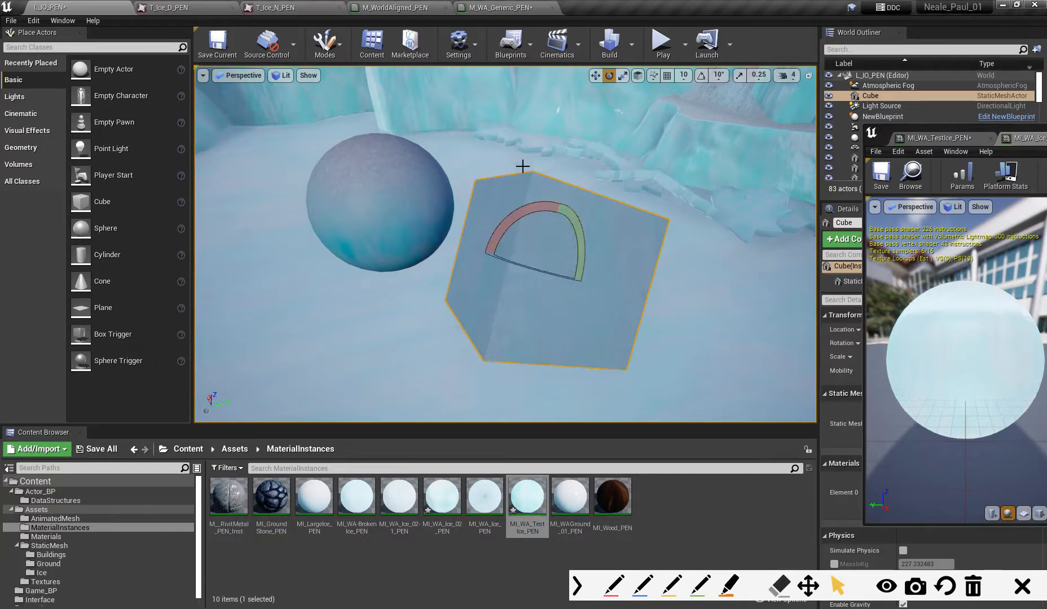
pyautogui.moveTo(540, 227); pyautogui.dragTo(506, 227)
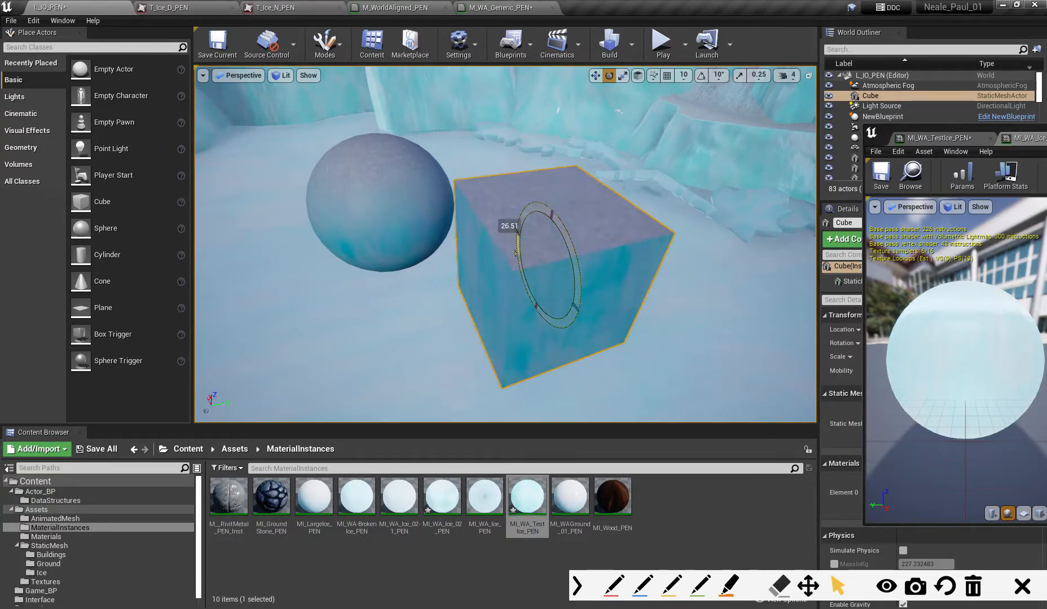
# - Rotate the test sphere and view it beside the cube to check the ice-to-snow blend
pyautogui.click(389, 202)
pyautogui.moveTo(338, 155); pyautogui.dragTo(387, 123)
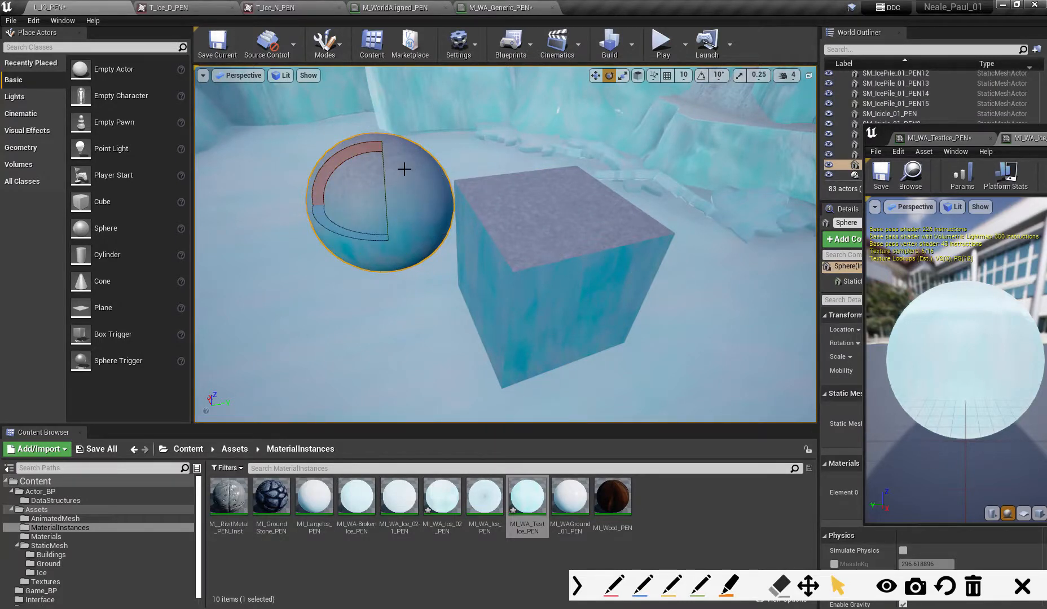
pyautogui.scroll(1, 437, 222)
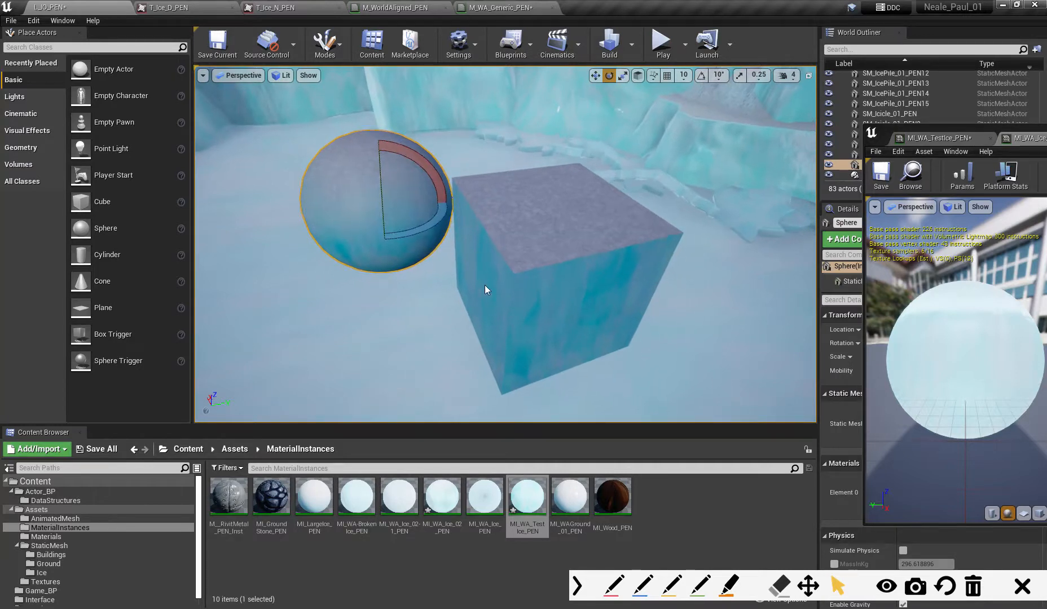
pyautogui.moveTo(488, 289); pyautogui.dragTo(575, 267, button='right')
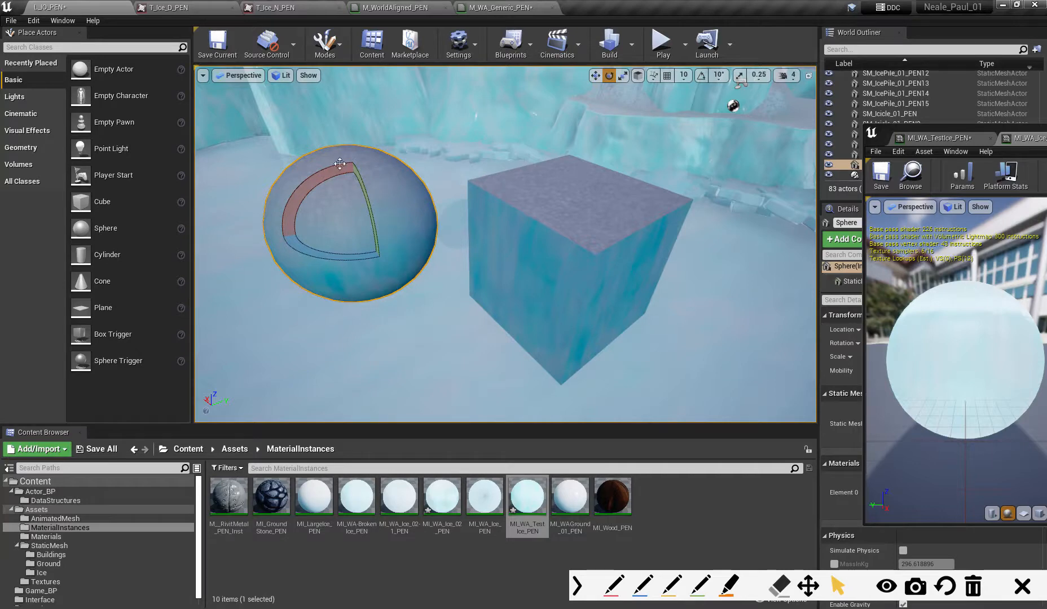
# - Return to the M_WA_Generic_PEN graph and move the 1-x and Saturate nodes apart to make room between them
pyautogui.click(505, 8)
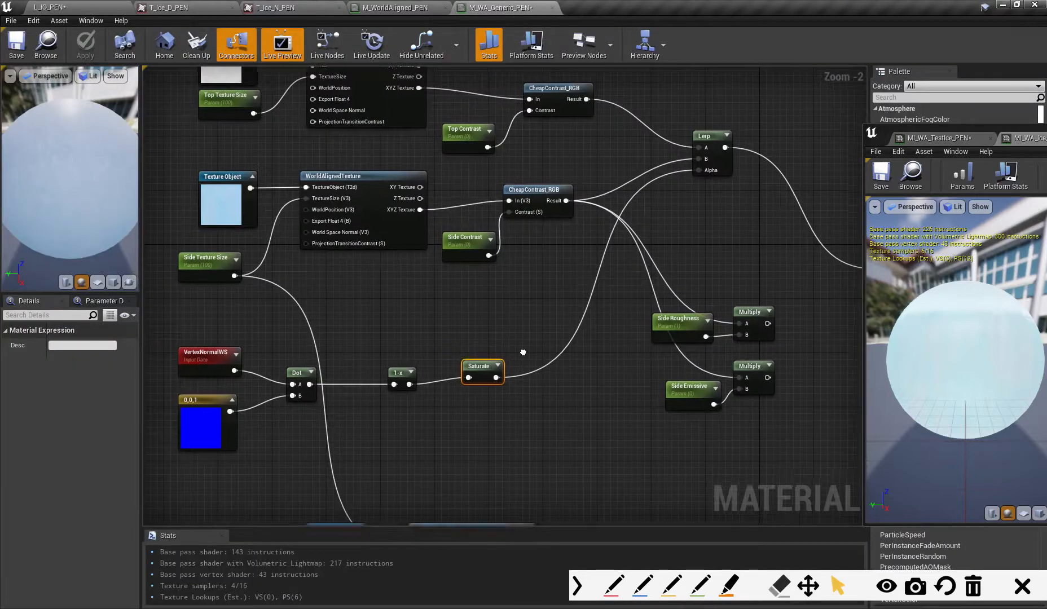
pyautogui.moveTo(523, 353); pyautogui.dragTo(558, 297, button='right')
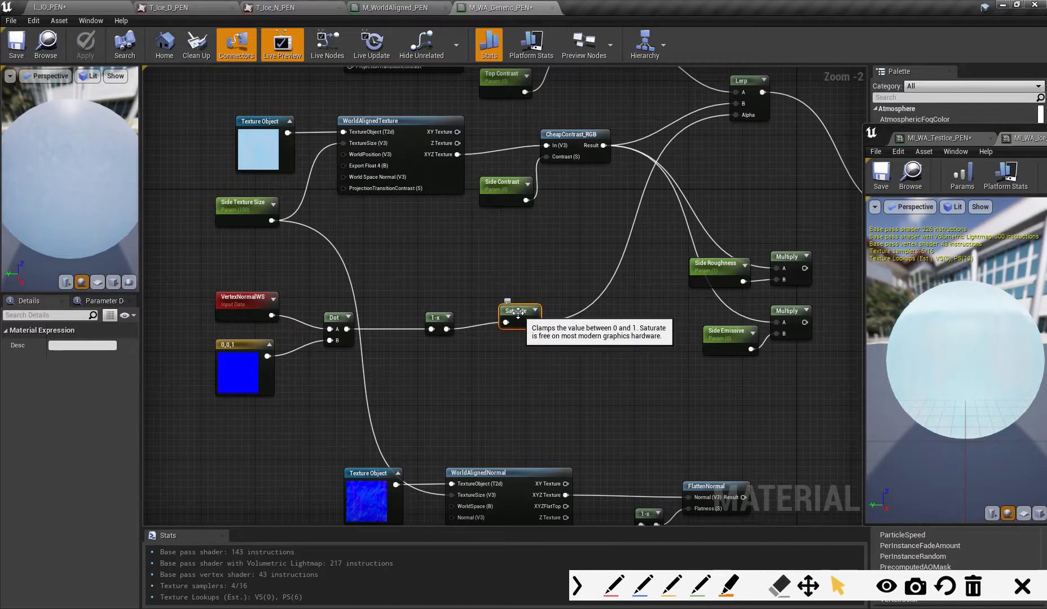
pyautogui.moveTo(426, 324); pyautogui.dragTo(386, 322)
pyautogui.moveTo(517, 314); pyautogui.dragTo(578, 308)
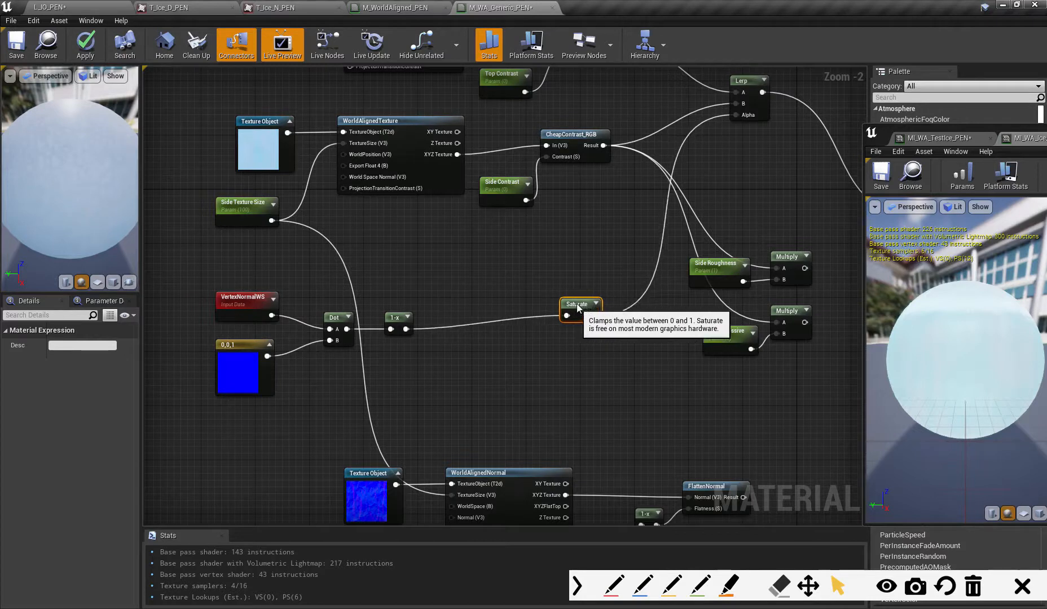
pyautogui.click(394, 322)
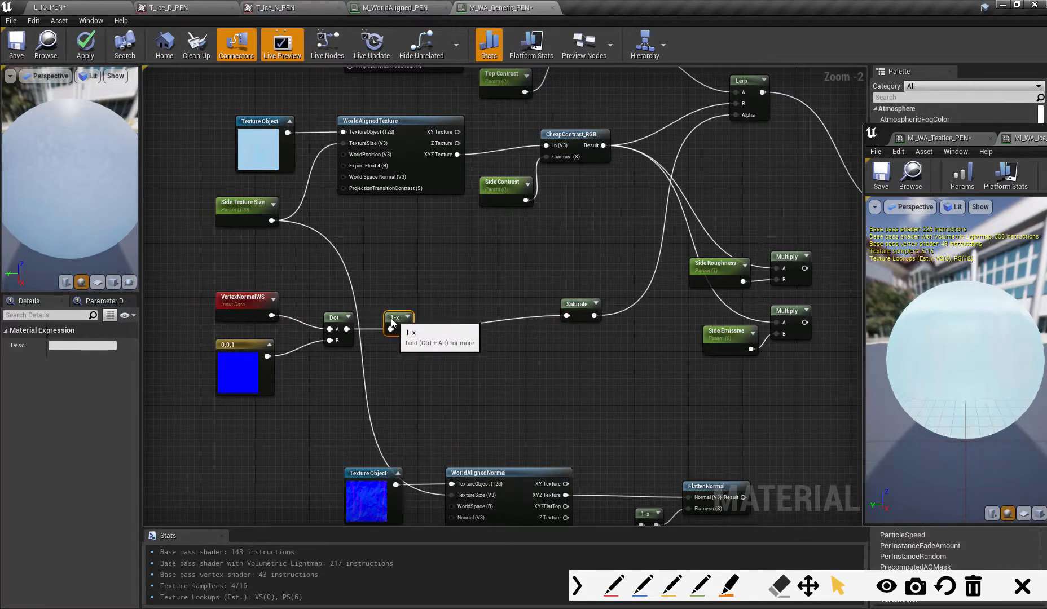
pyautogui.moveTo(392, 321); pyautogui.dragTo(385, 322)
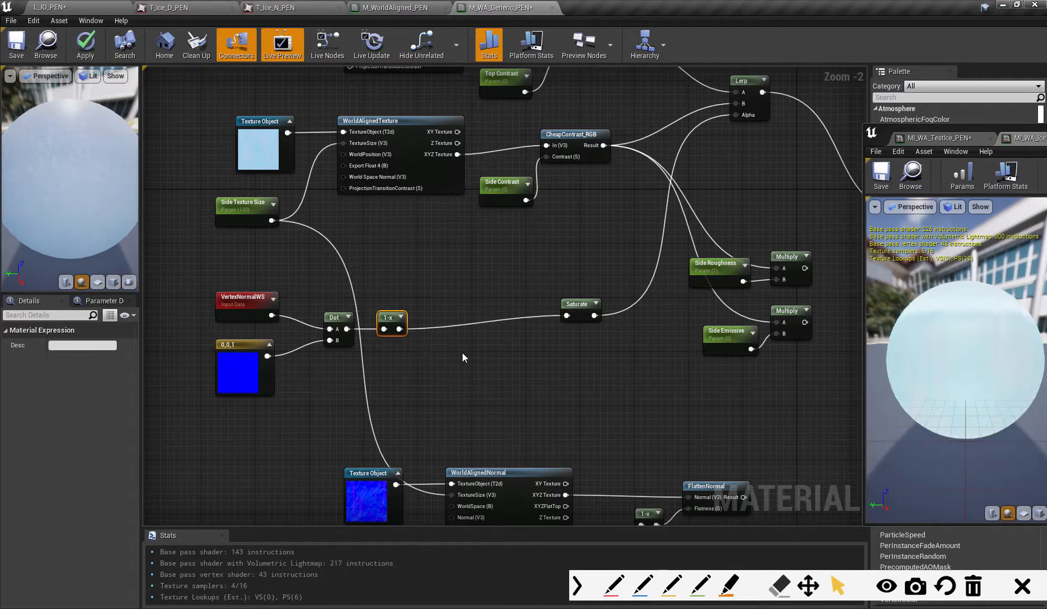
# - Insert a Multiply and an Add node between 1-x and Saturate, chained through their A inputs, and line them up
pyautogui.click(458, 344)
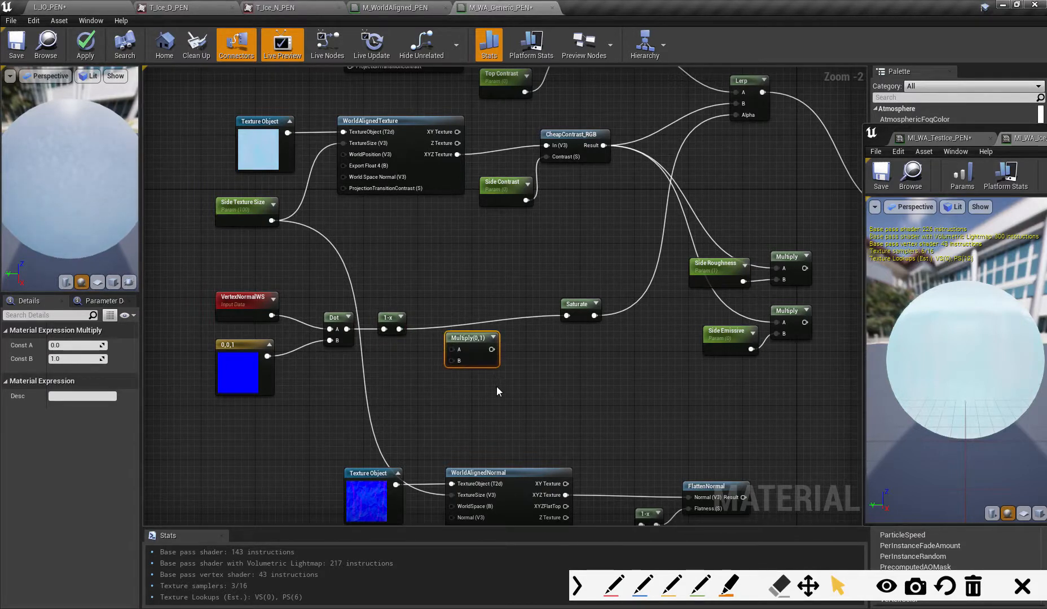
pyautogui.click(530, 372)
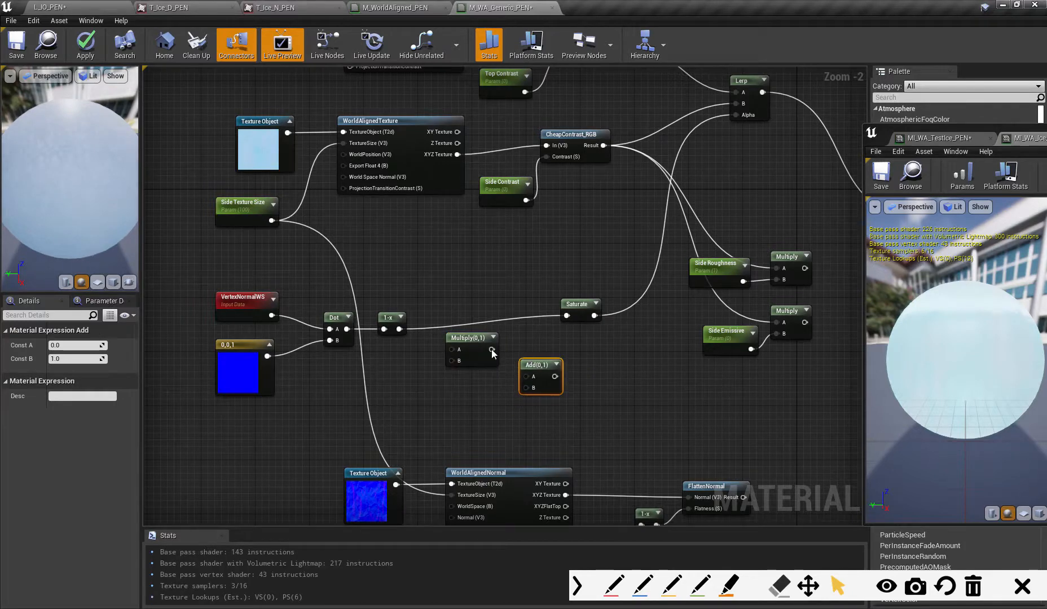
pyautogui.moveTo(400, 328); pyautogui.dragTo(525, 376)
pyautogui.moveTo(562, 323); pyautogui.dragTo(566, 316)
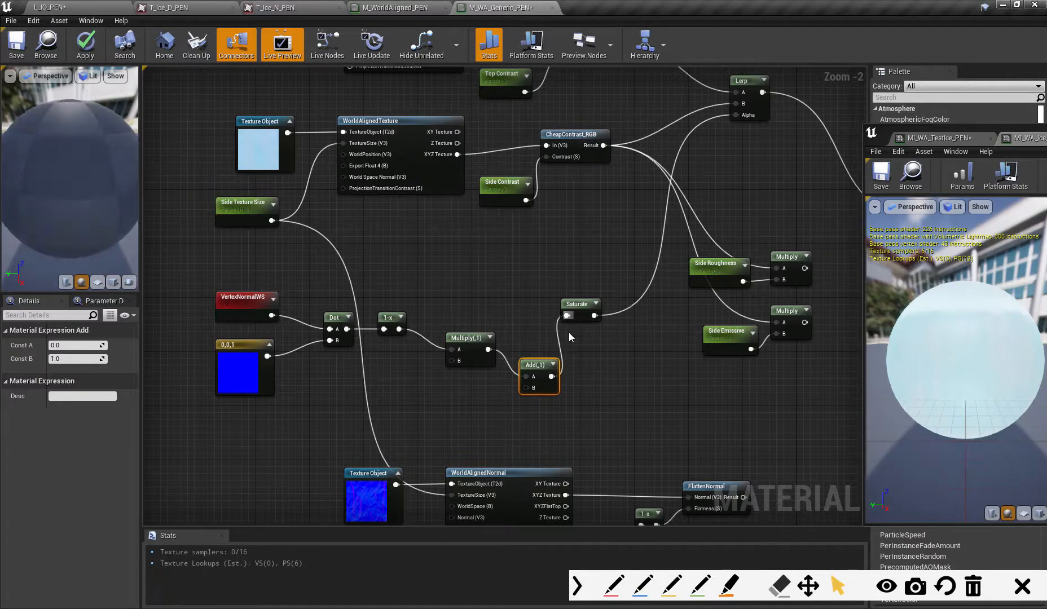
pyautogui.moveTo(464, 338); pyautogui.dragTo(455, 324)
pyautogui.moveTo(533, 370); pyautogui.dragTo(520, 356)
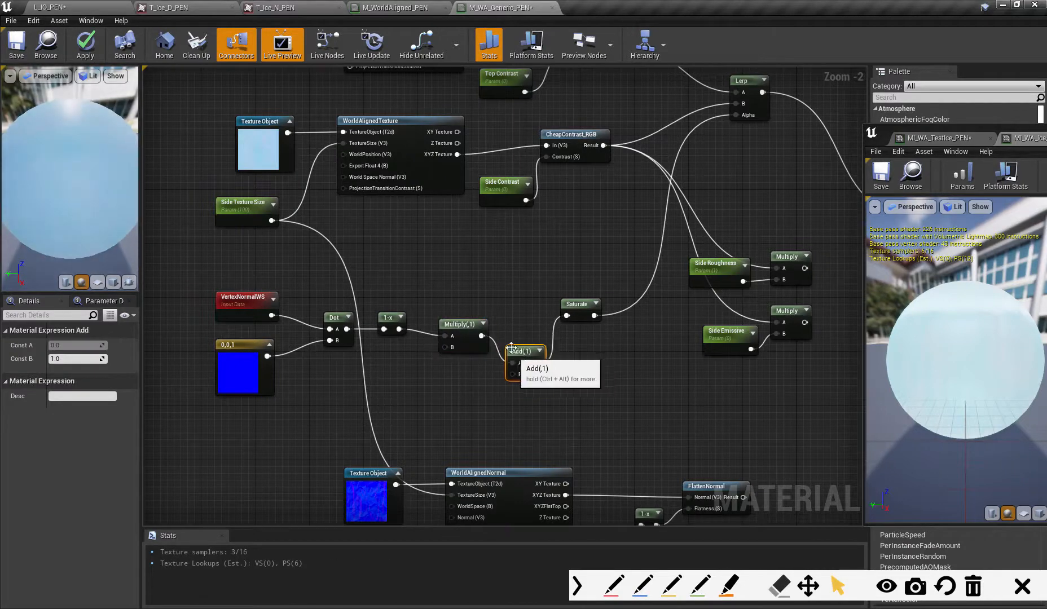
pyautogui.moveTo(463, 339); pyautogui.dragTo(464, 331)
# - Add a constant below the 1-x node, feed it into Multiply's B input and convert it to a parameter
pyautogui.click(389, 355)
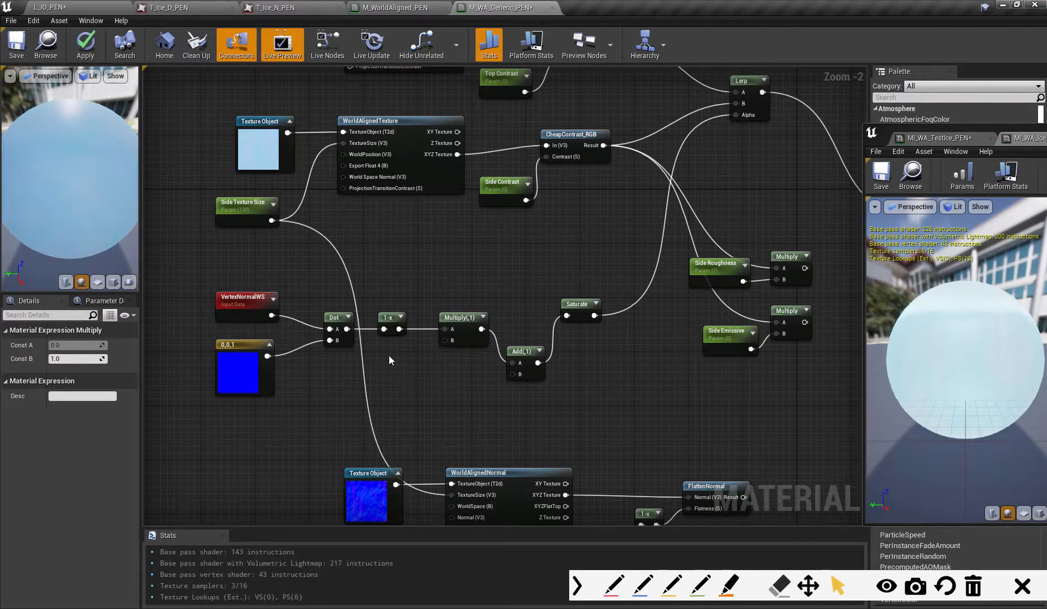
pyautogui.moveTo(411, 366); pyautogui.dragTo(391, 350)
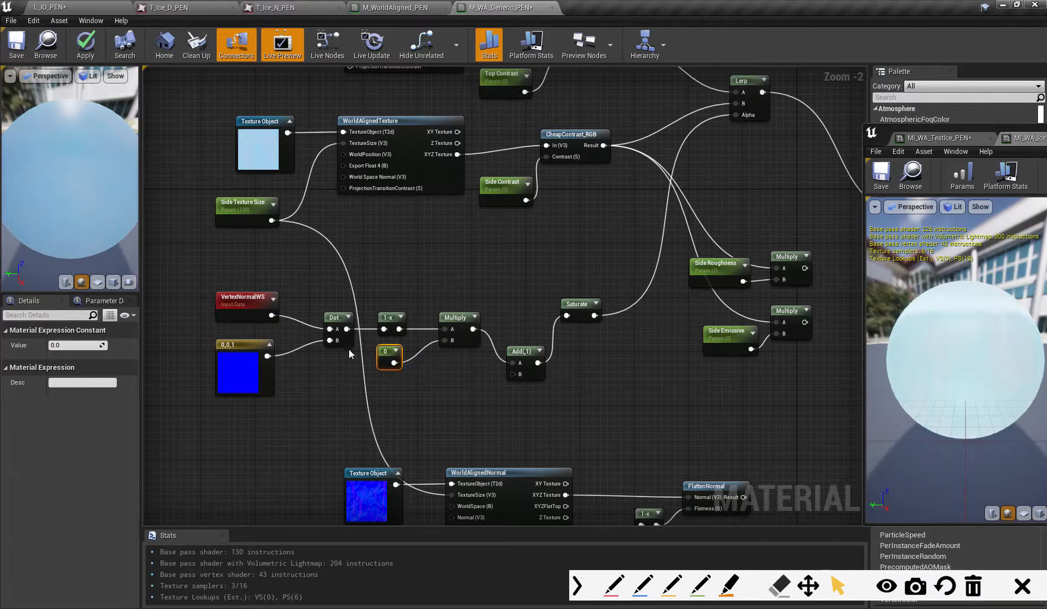
pyautogui.rightClick(390, 361)
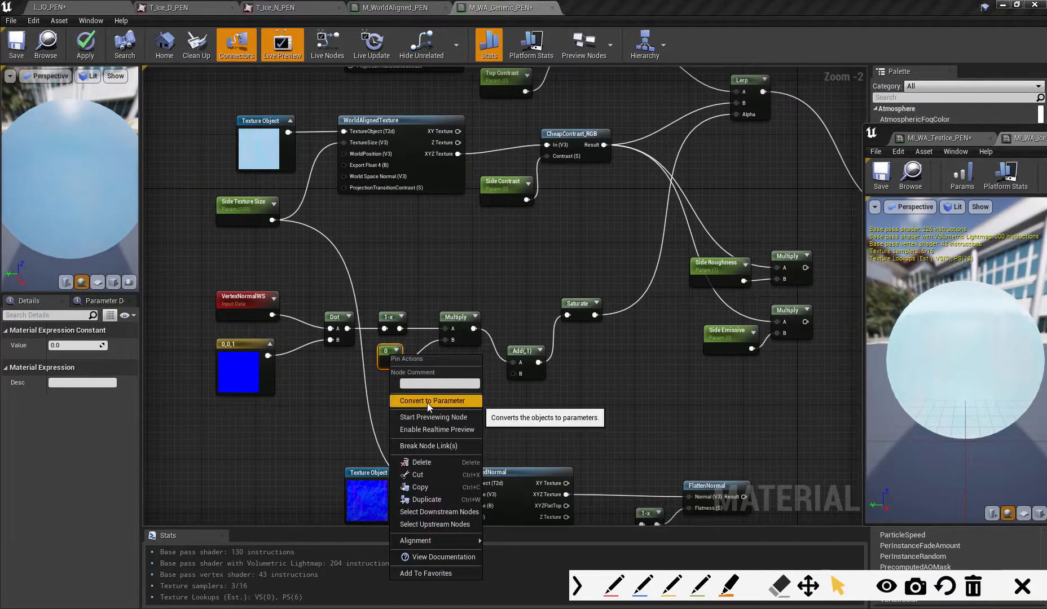
pyautogui.click(427, 402)
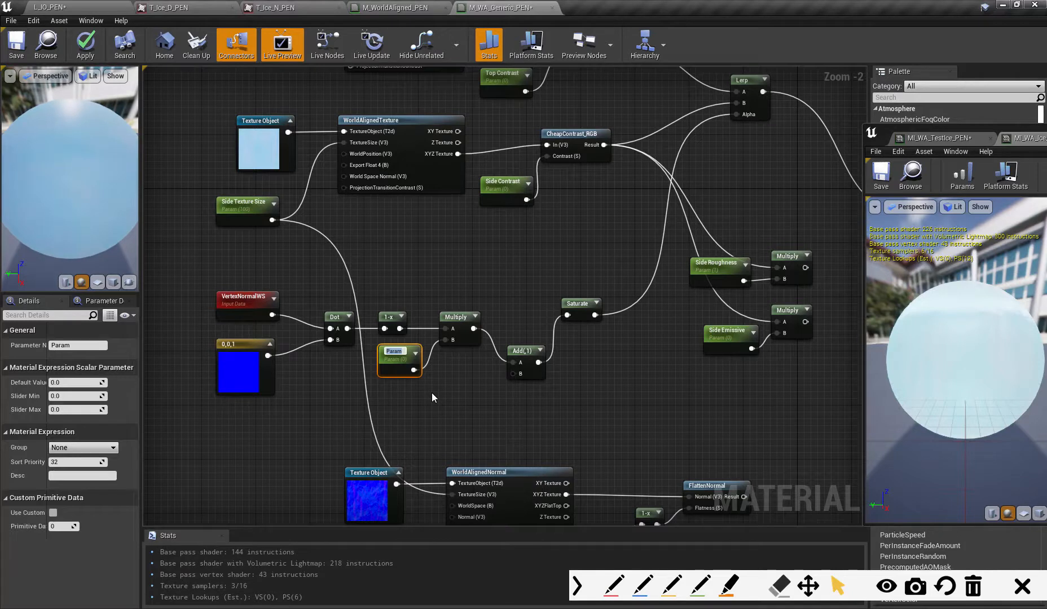
# - Name the Multiply's new parameter Blend Multi and set its default value to 1
pyautogui.write('BlendM')
pyautogui.press('BackSpace')
pyautogui.write('Multi')
pyautogui.press('Return')
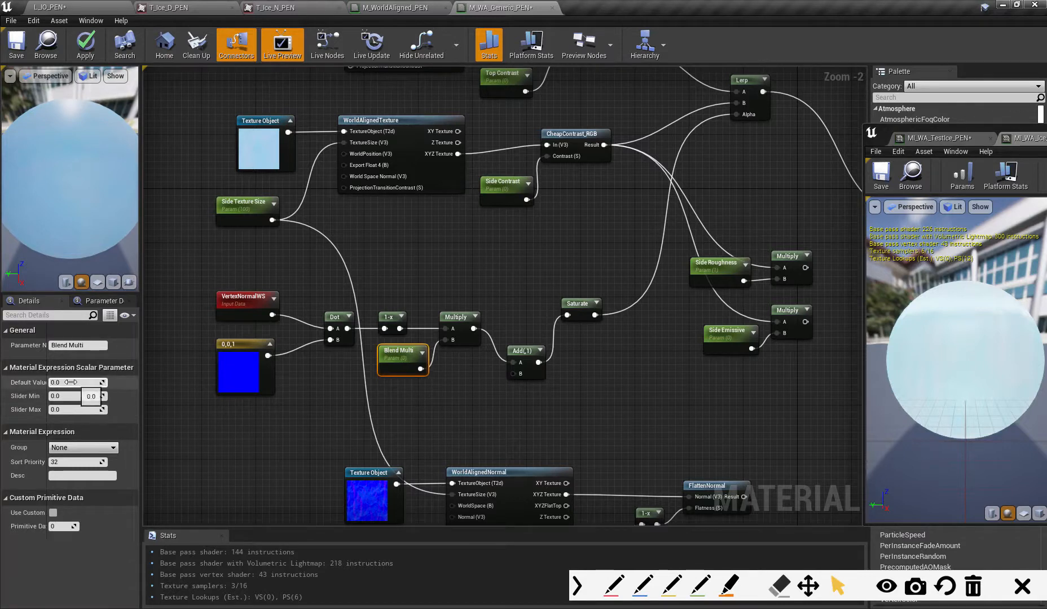
pyautogui.write('1')
pyautogui.press('Return')
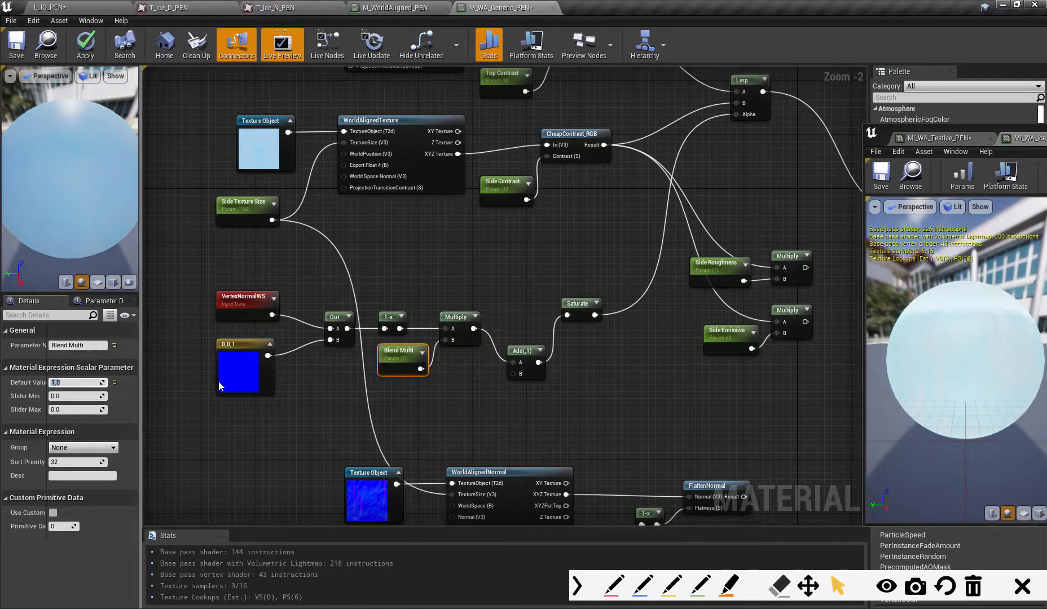
pyautogui.click(460, 319)
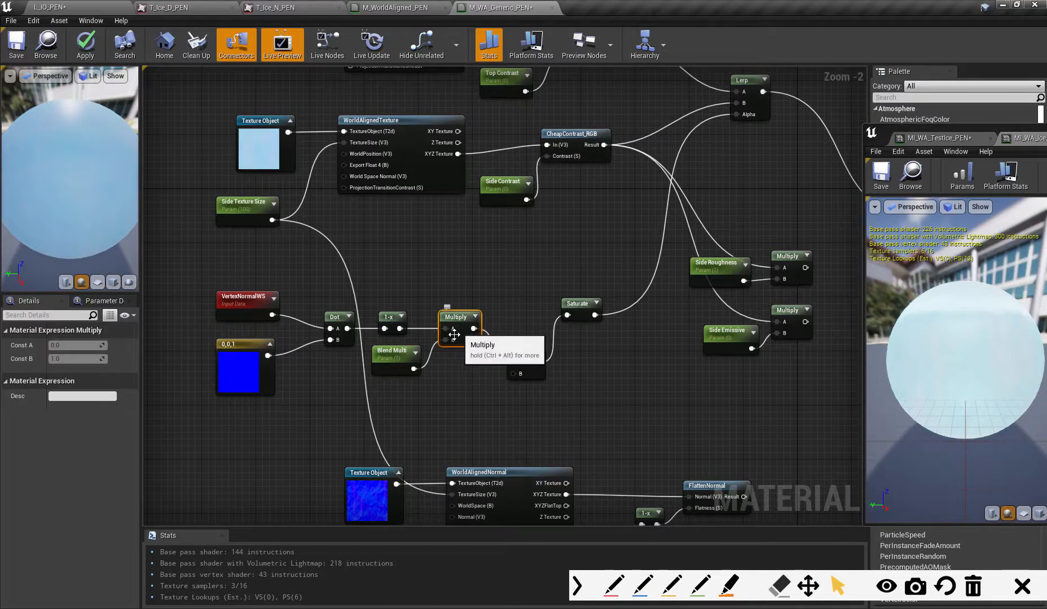
# - Add a constant beside the Add node, feed it into Add's B input and convert it to a parameter
pyautogui.click(521, 353)
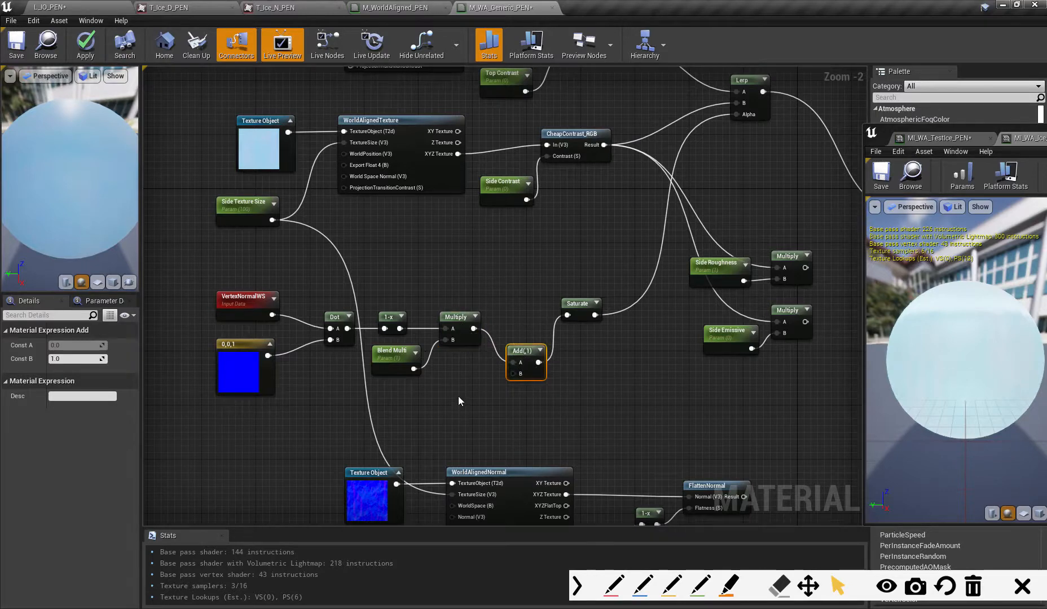
pyautogui.press('1')
pyautogui.click(459, 397)
pyautogui.moveTo(466, 393); pyautogui.dragTo(514, 377)
pyautogui.rightClick(457, 379)
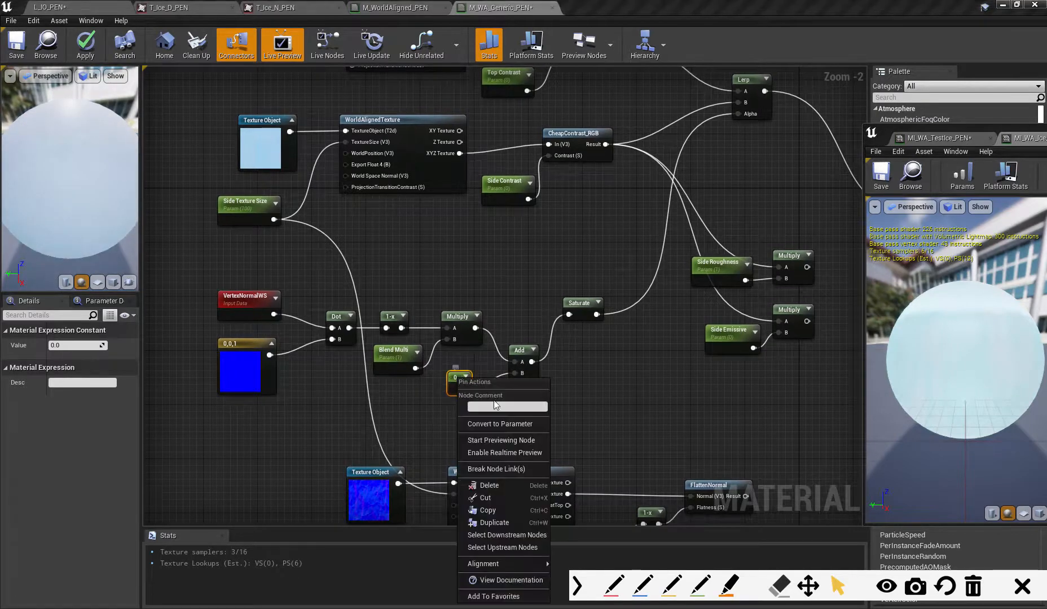
pyautogui.click(499, 424)
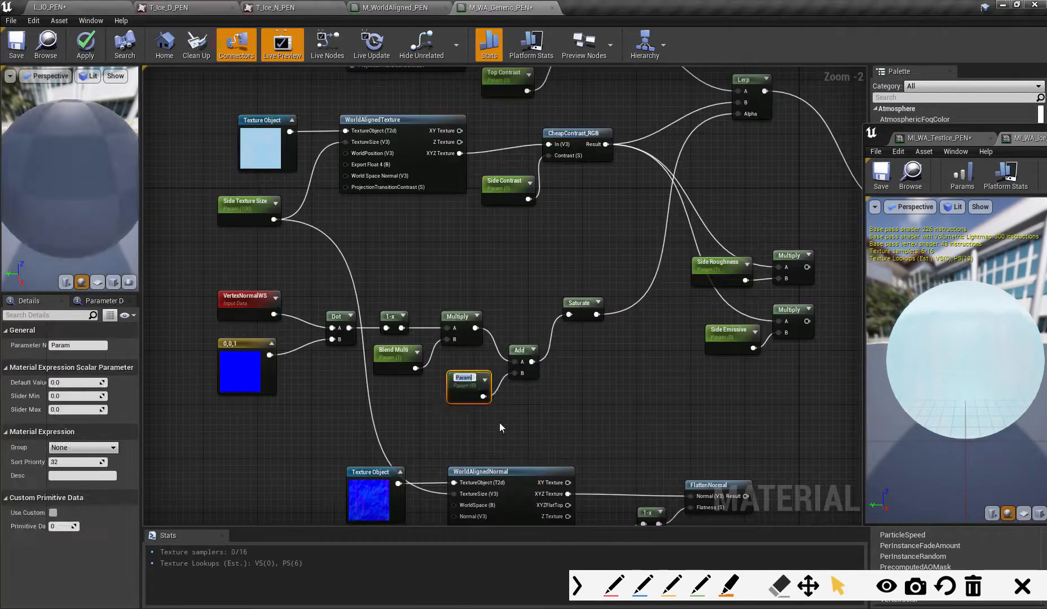
# - Name the Add node's new parameter Blend Add, place it beside the node and apply the material changes
pyautogui.write('Blend')
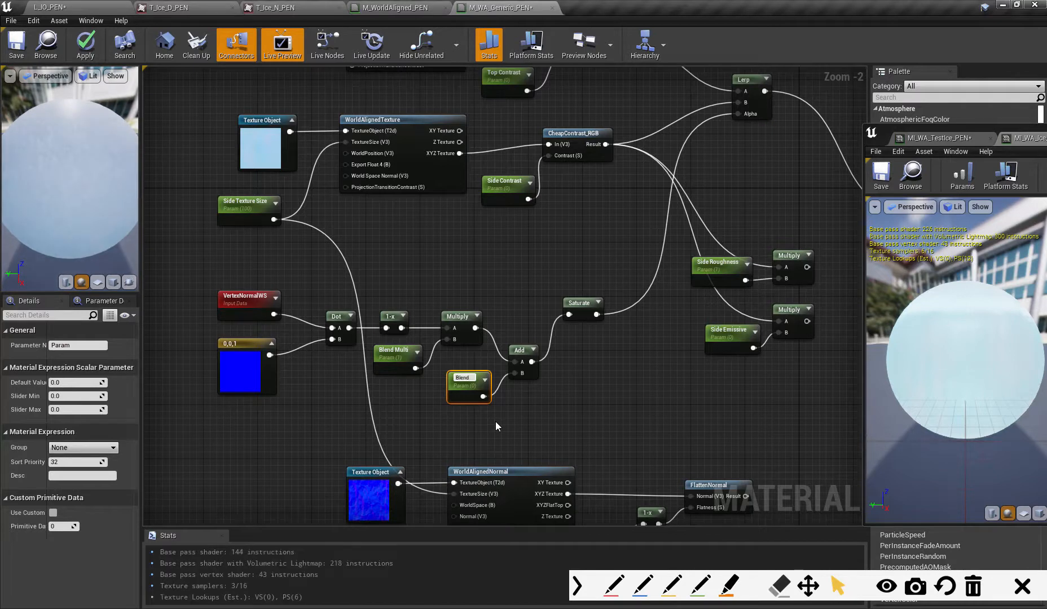
pyautogui.write(' Add')
pyautogui.press('Return')
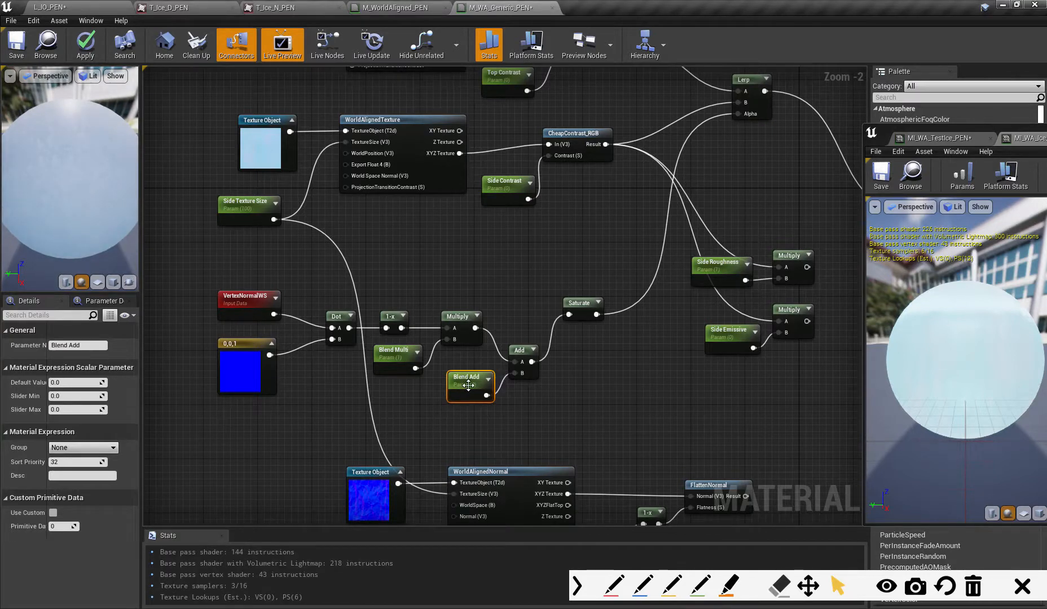
pyautogui.moveTo(468, 385); pyautogui.dragTo(455, 386)
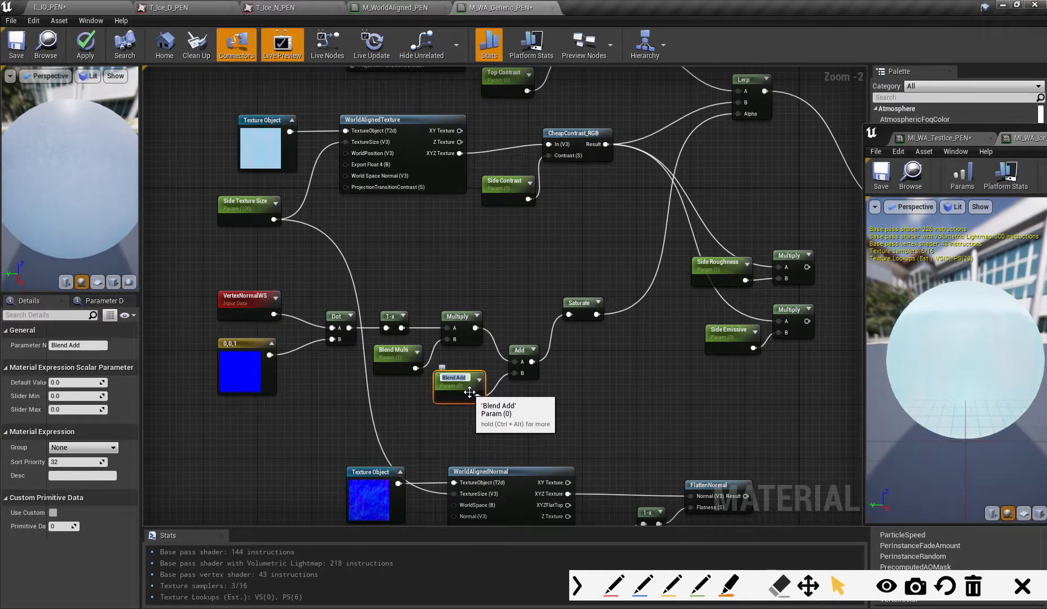
pyautogui.click(470, 391)
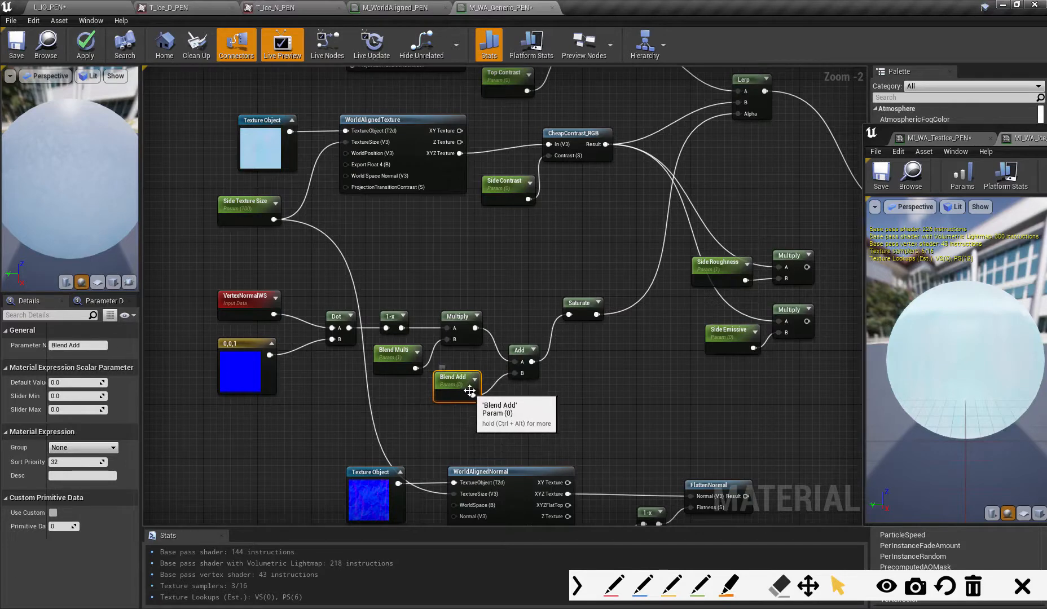
pyautogui.click(85, 45)
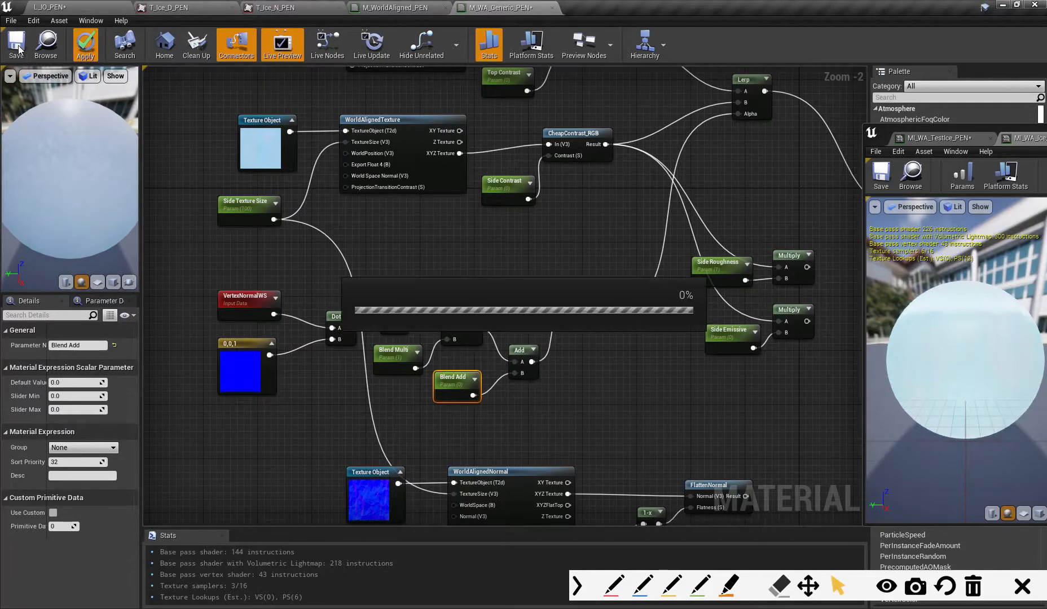
# - Save the material, return to the level view of the sphere and cube, and show MI_WA_TestIce_PEN's parameters beside them
pyautogui.click(16, 45)
pyautogui.click(50, 7)
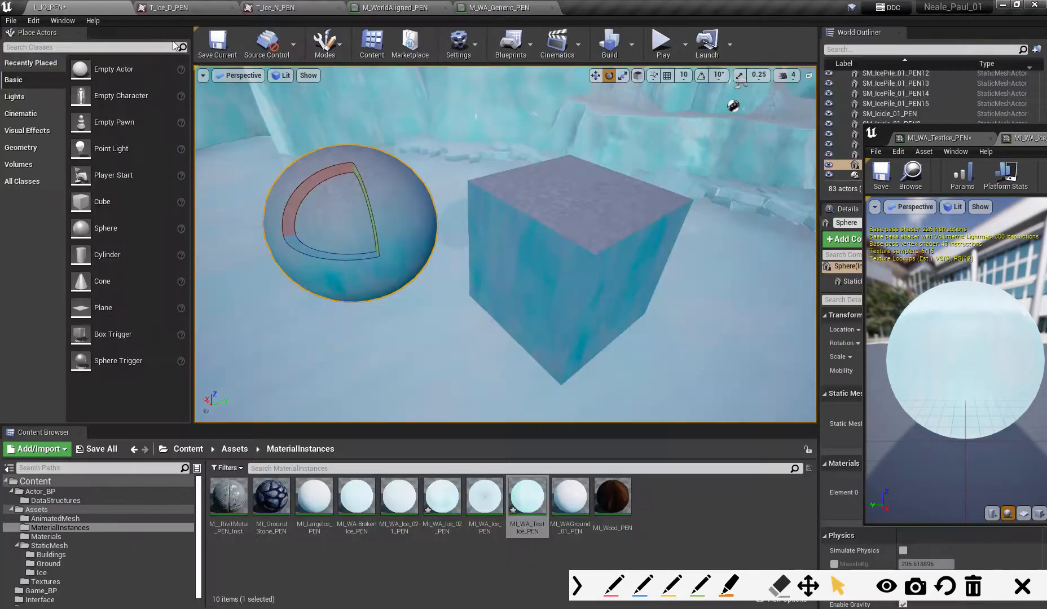
pyautogui.scroll(-1, 483, 320)
pyautogui.keyDown('alt'); pyautogui.moveTo(490, 289); pyautogui.dragTo(497, 267); pyautogui.keyUp('alt')
pyautogui.moveTo(958, 129); pyautogui.dragTo(721, 98)
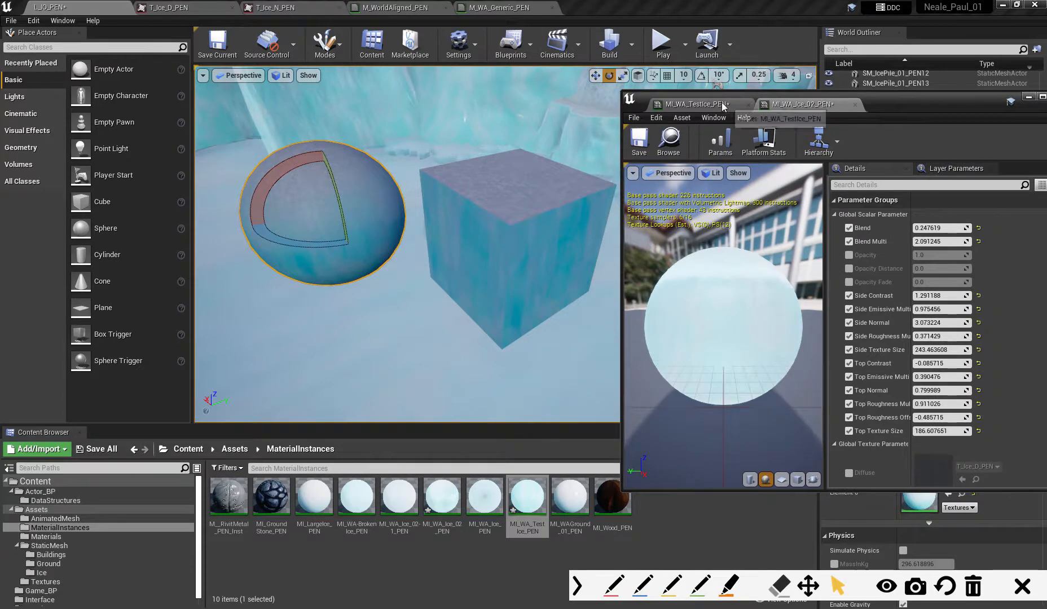
pyautogui.click(698, 104)
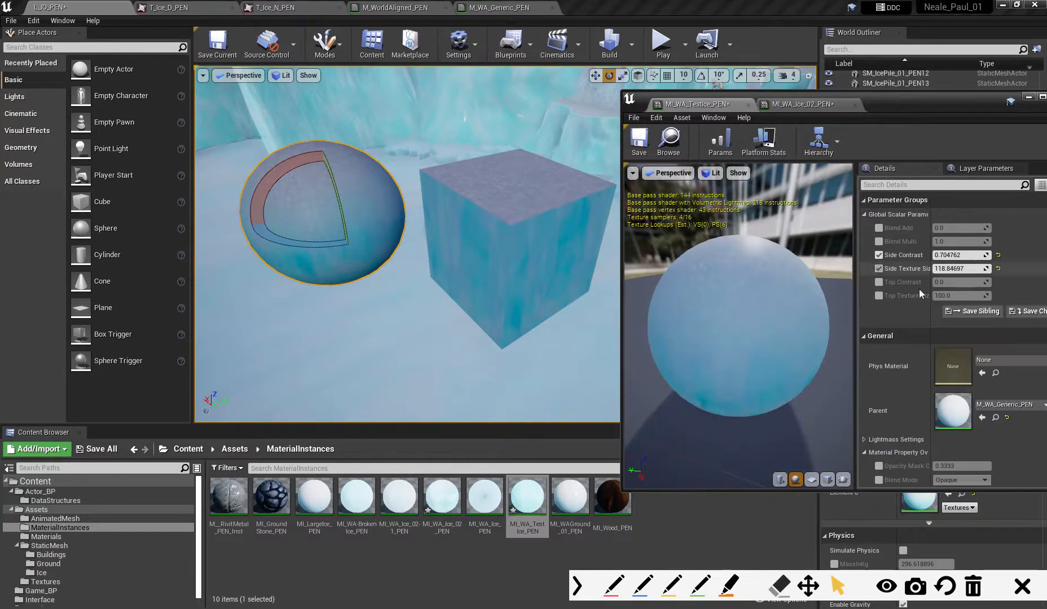
# - Enable the Blend Multi and Blend Add overrides and tune them to about 2.35 and -0.94
pyautogui.click(878, 242)
pyautogui.click(878, 228)
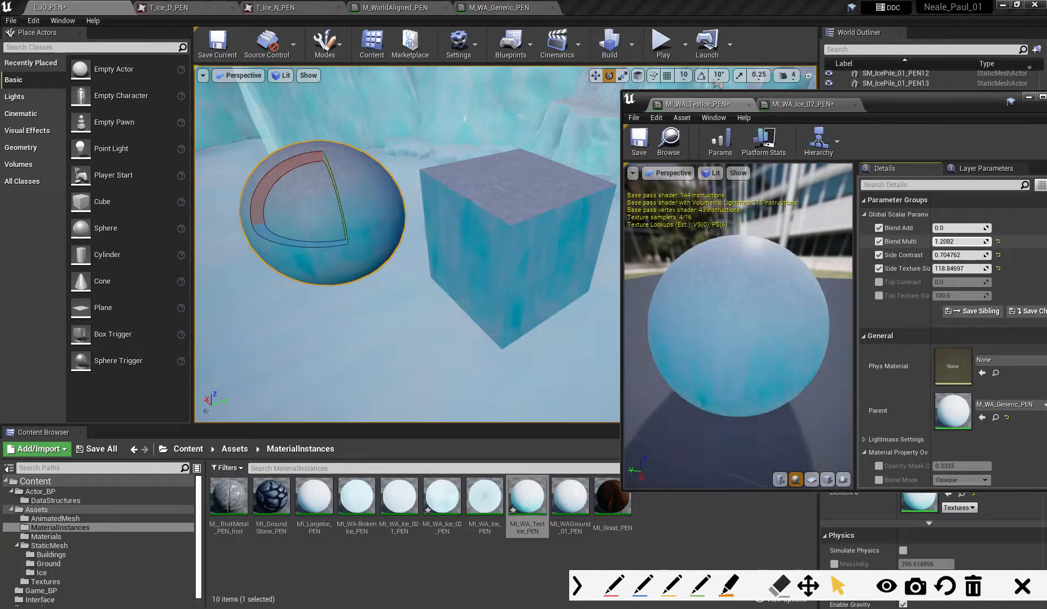
pyautogui.moveTo(958, 242)
pyautogui.mouseDown()
pyautogui.moveTo(948, 242)
pyautogui.moveTo(957, 241)
pyautogui.mouseUp()
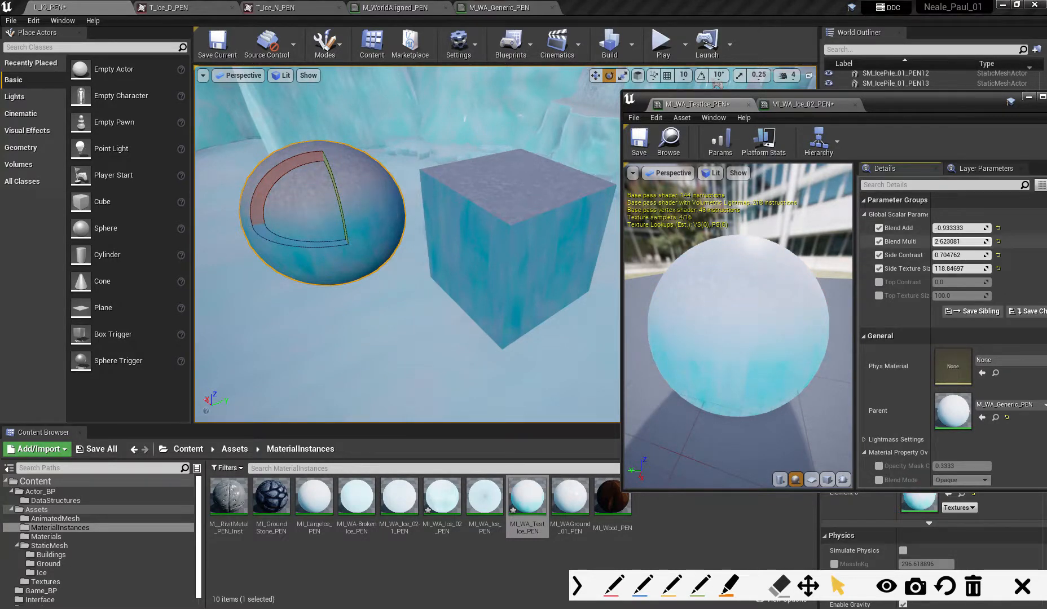
pyautogui.moveTo(960, 242)
pyautogui.mouseDown()
pyautogui.moveTo(980, 242)
pyautogui.moveTo(951, 228)
pyautogui.moveTo(968, 228)
pyautogui.moveTo(946, 241)
pyautogui.moveTo(952, 227)
pyautogui.mouseUp()
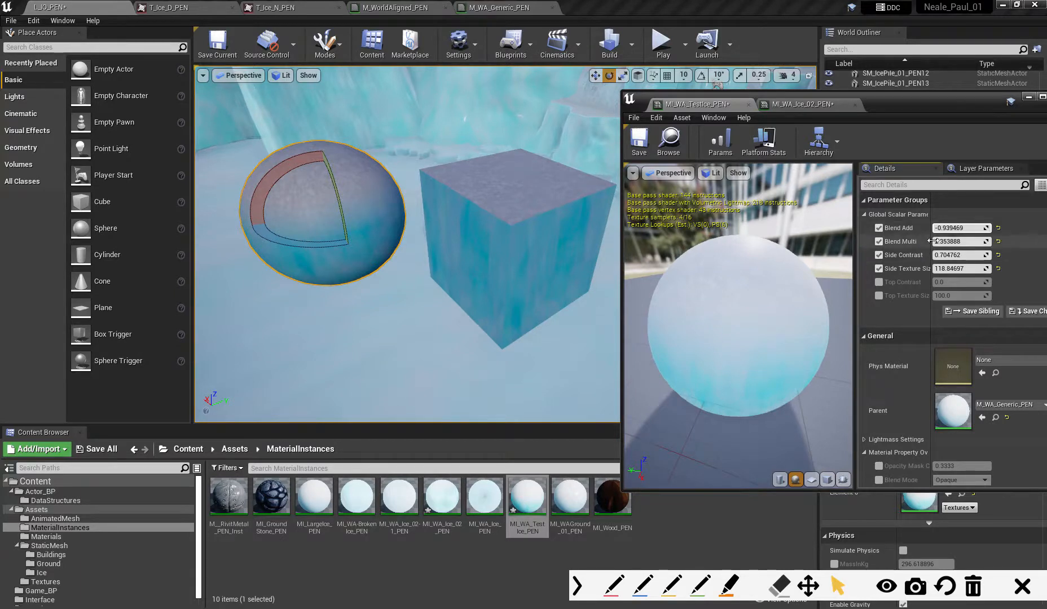
# - Reset Blend Add to its default and set Blend Multi to 0
pyautogui.click(959, 228)
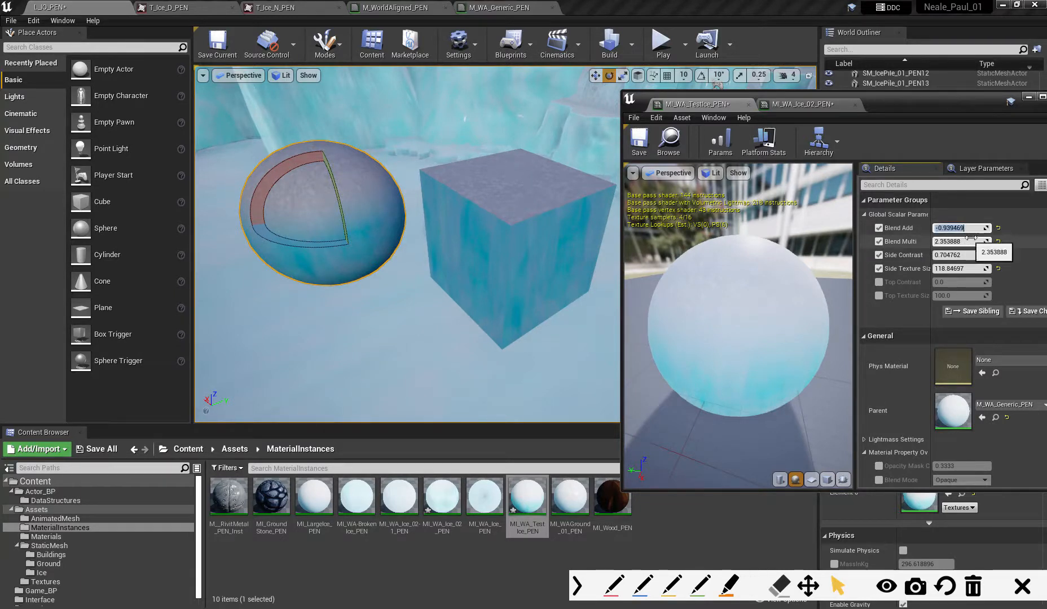
pyautogui.click(998, 227)
pyautogui.click(998, 241)
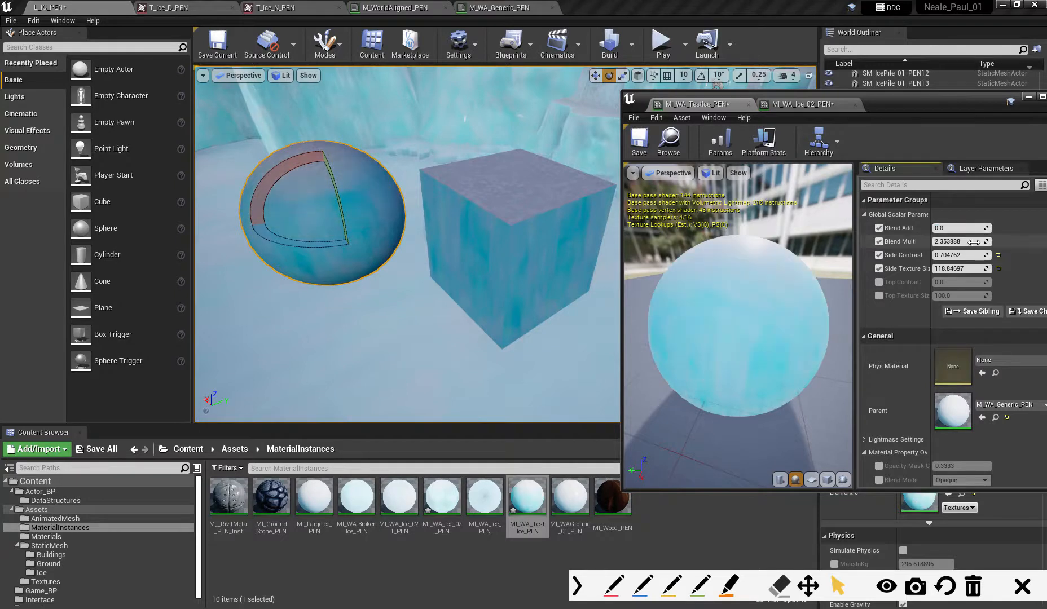
pyautogui.moveTo(974, 242); pyautogui.dragTo(954, 242)
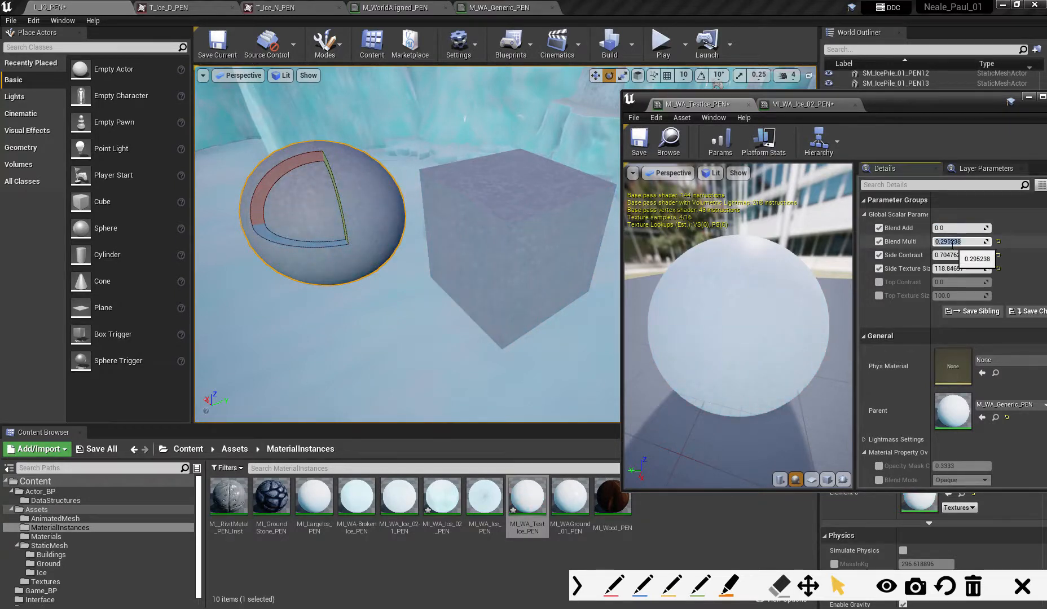
pyautogui.write('0')
pyautogui.press('Return')
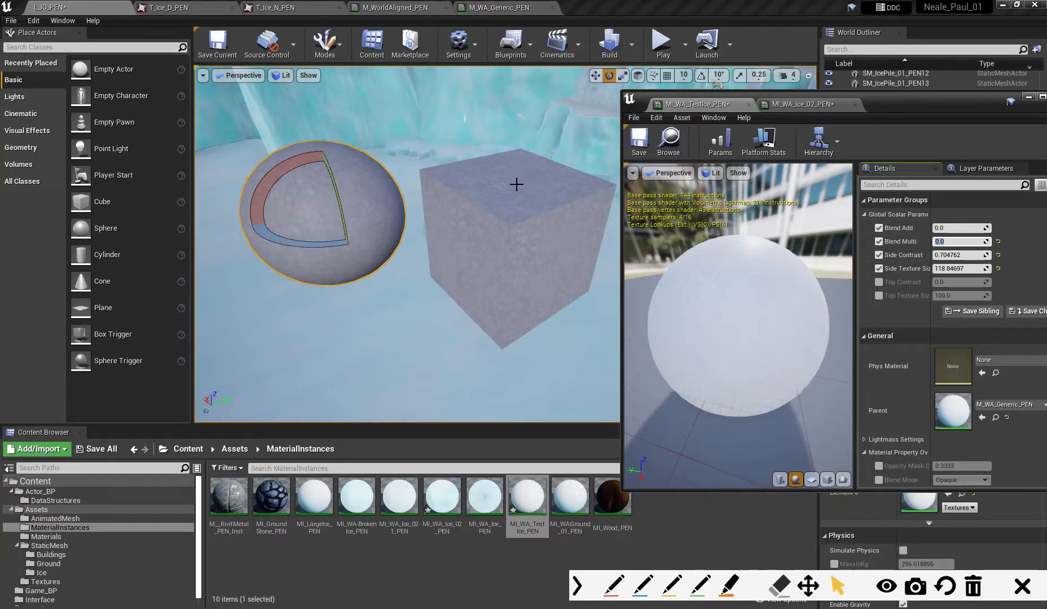
# - Set Blend Add to 1 and enable the Top Contrast override with a value of about 1.16
pyautogui.click(950, 228)
pyautogui.write('1')
pyautogui.press('Return')
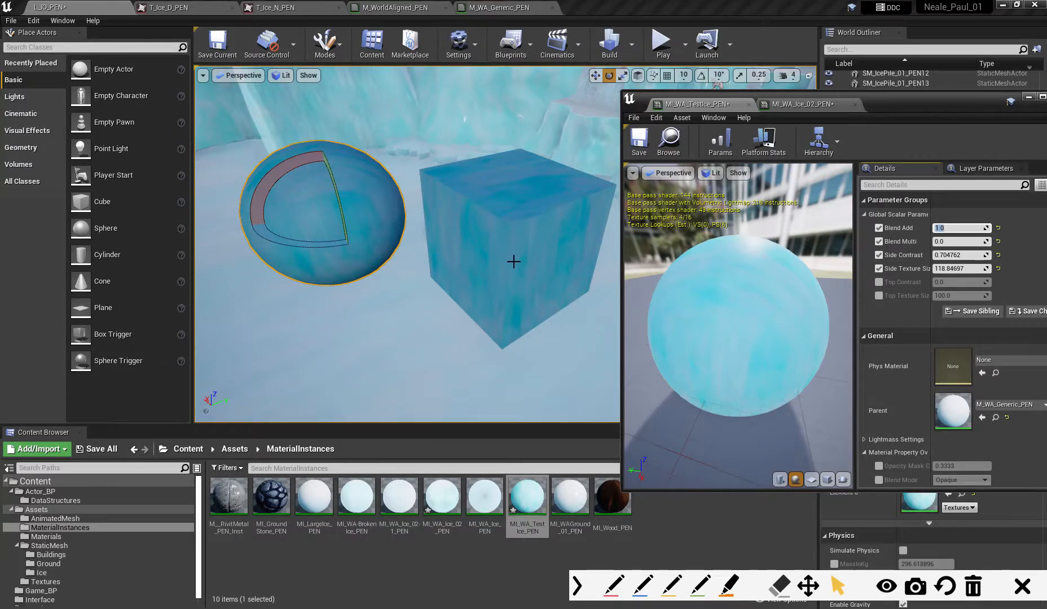
pyautogui.click(878, 282)
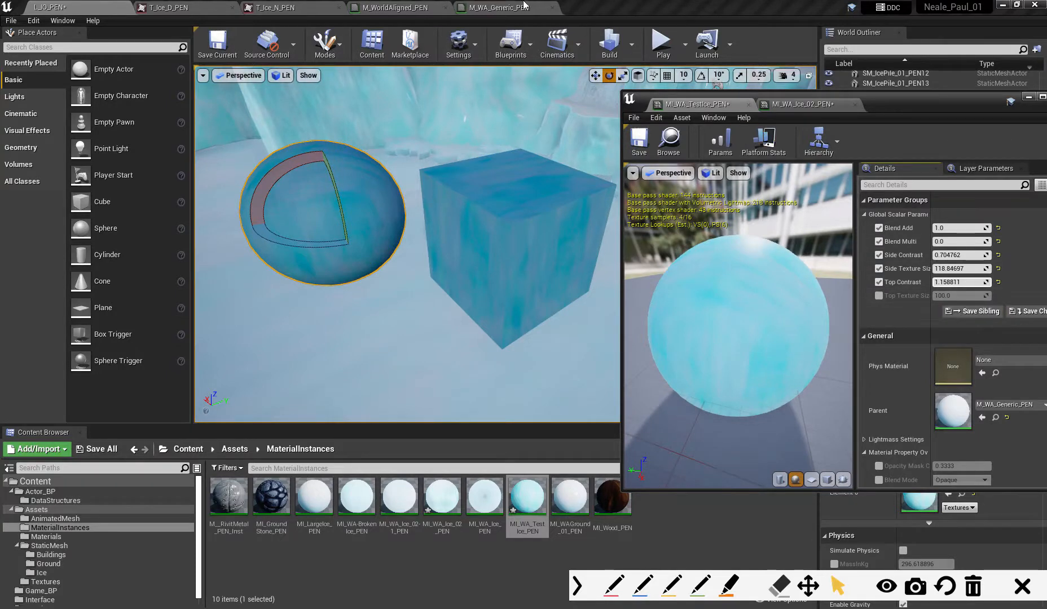
# - Return to the M_WA_Generic_PEN graph and reposition the Base Color Lerp and the output node to make room between them
pyautogui.click(499, 8)
pyautogui.moveTo(889, 106); pyautogui.dragTo(1018, 124)
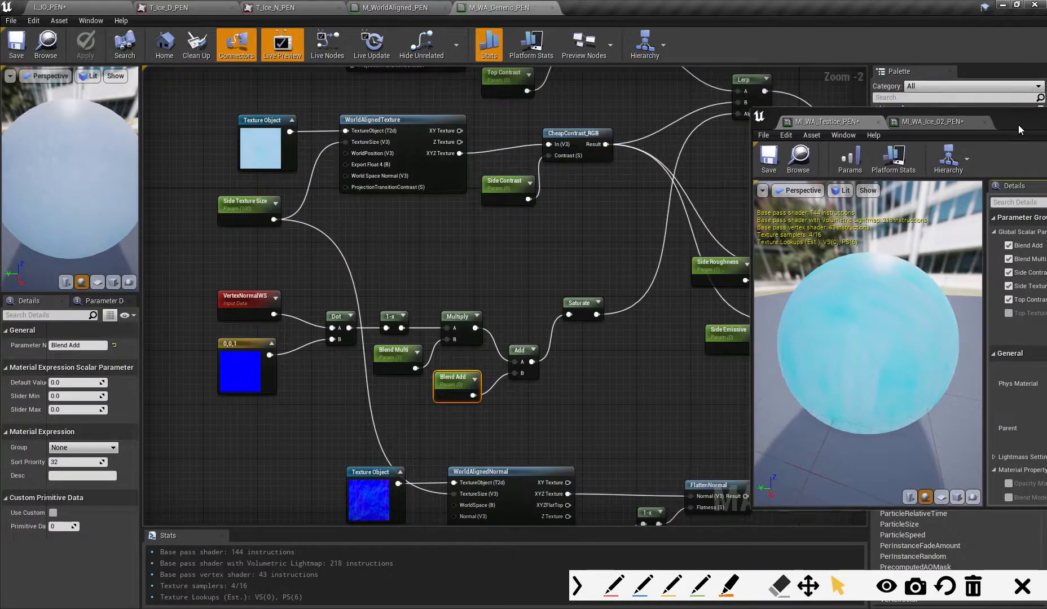
pyautogui.moveTo(664, 340); pyautogui.dragTo(484, 338, button='right')
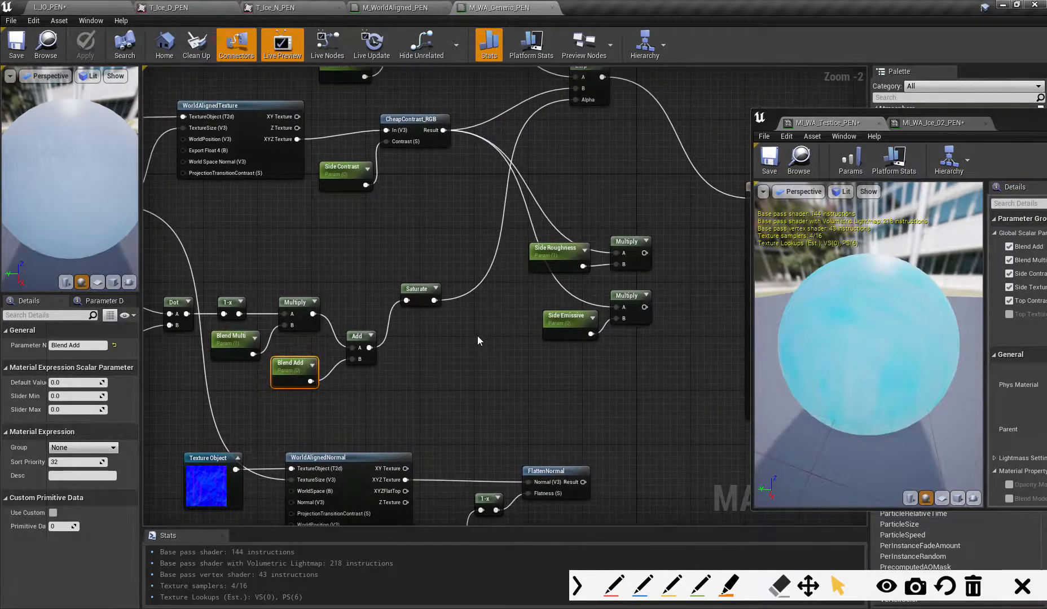
pyautogui.scroll(-2, 468, 334)
pyautogui.scroll(2, 624, 255)
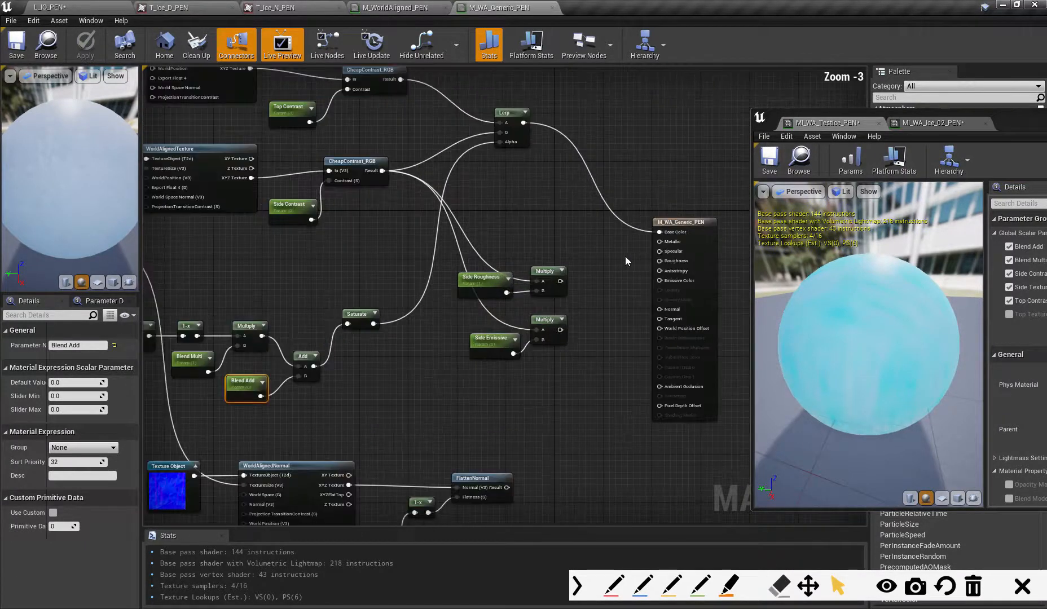
pyautogui.scroll(-1, 587, 264)
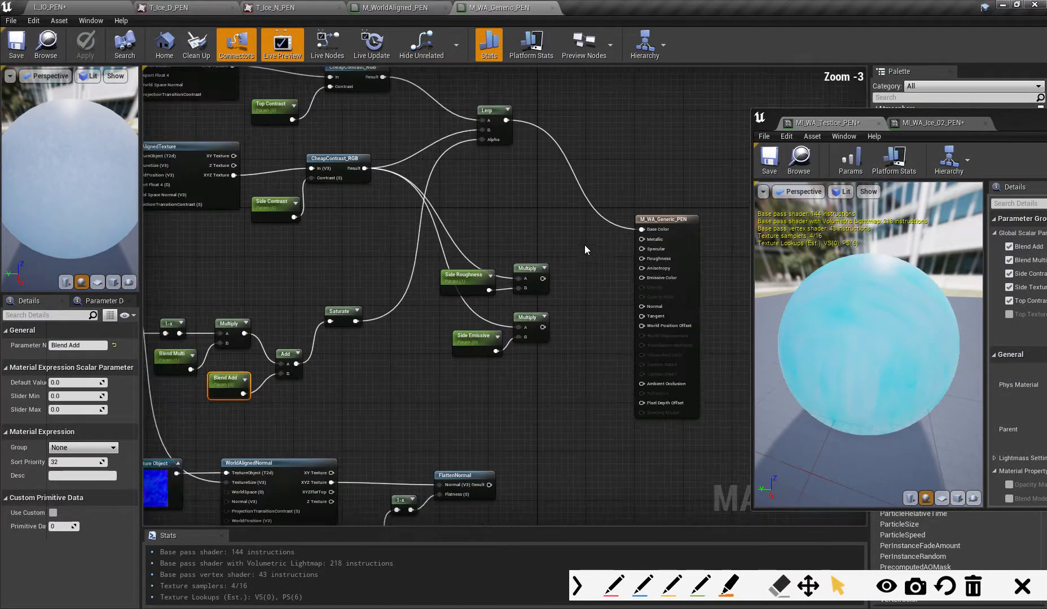
pyautogui.moveTo(502, 113); pyautogui.dragTo(514, 119)
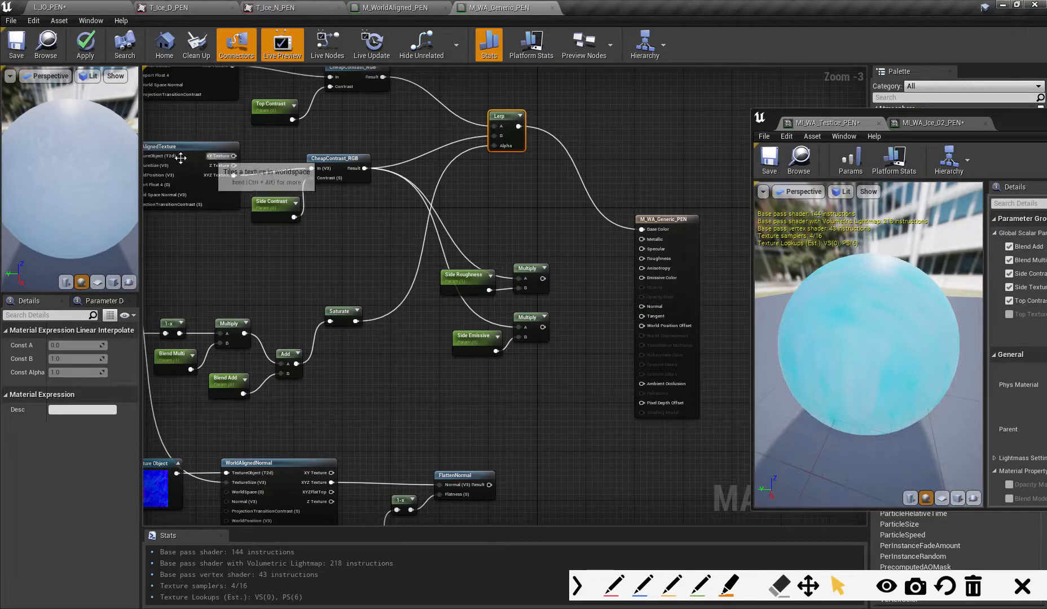
pyautogui.moveTo(484, 220)
pyautogui.mouseDown(button='right')
pyautogui.moveTo(479, 226)
pyautogui.moveTo(495, 238)
pyautogui.mouseUp(button='right')
pyautogui.moveTo(512, 135); pyautogui.dragTo(547, 135)
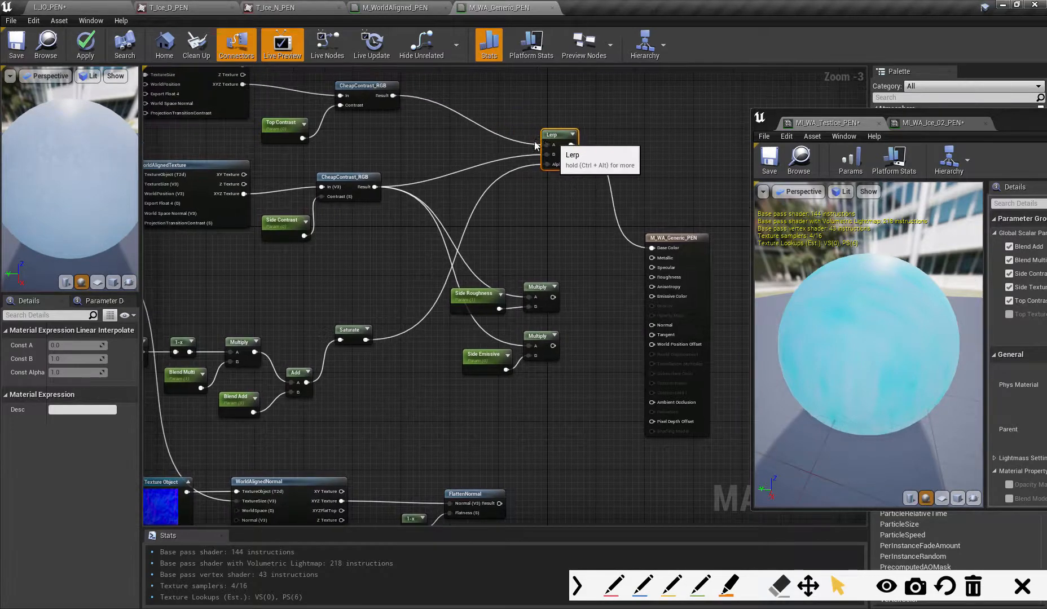
pyautogui.moveTo(676, 237); pyautogui.dragTo(732, 231)
pyautogui.moveTo(592, 270); pyautogui.dragTo(532, 263, button='right')
pyautogui.moveTo(489, 136); pyautogui.dragTo(519, 136)
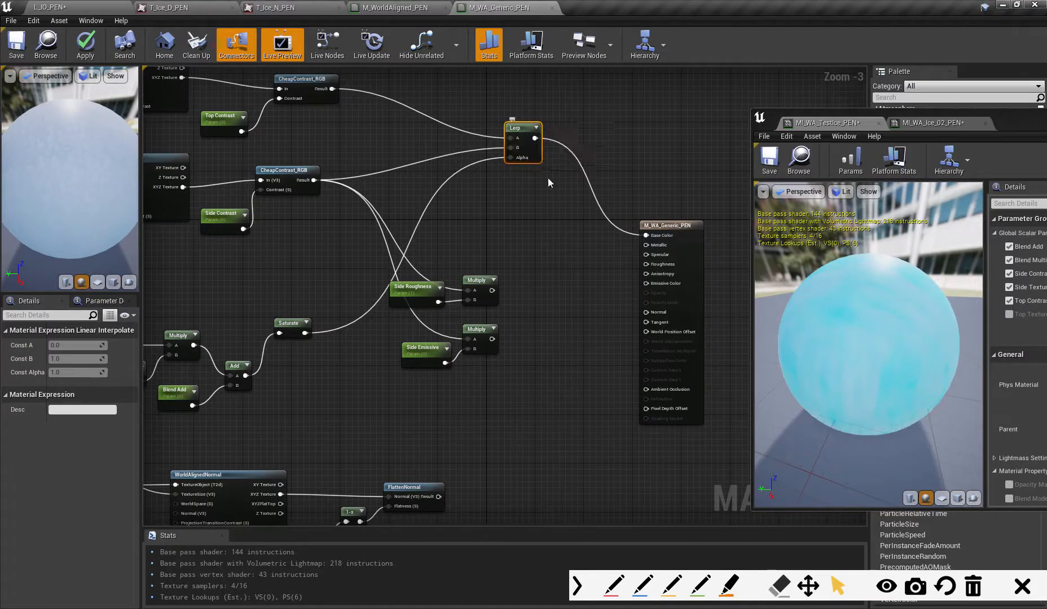
# - Add two Lerp nodes and feed the Side Roughness and Side Emissive Multiply results into their B inputs
pyautogui.click(541, 250)
pyautogui.click(553, 339)
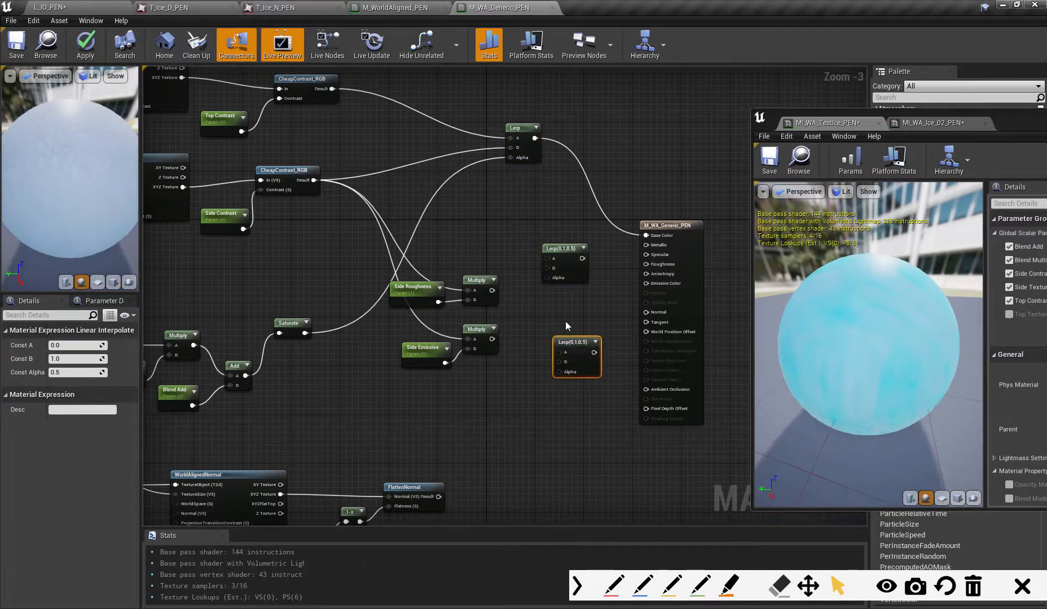
pyautogui.moveTo(492, 339); pyautogui.dragTo(559, 362)
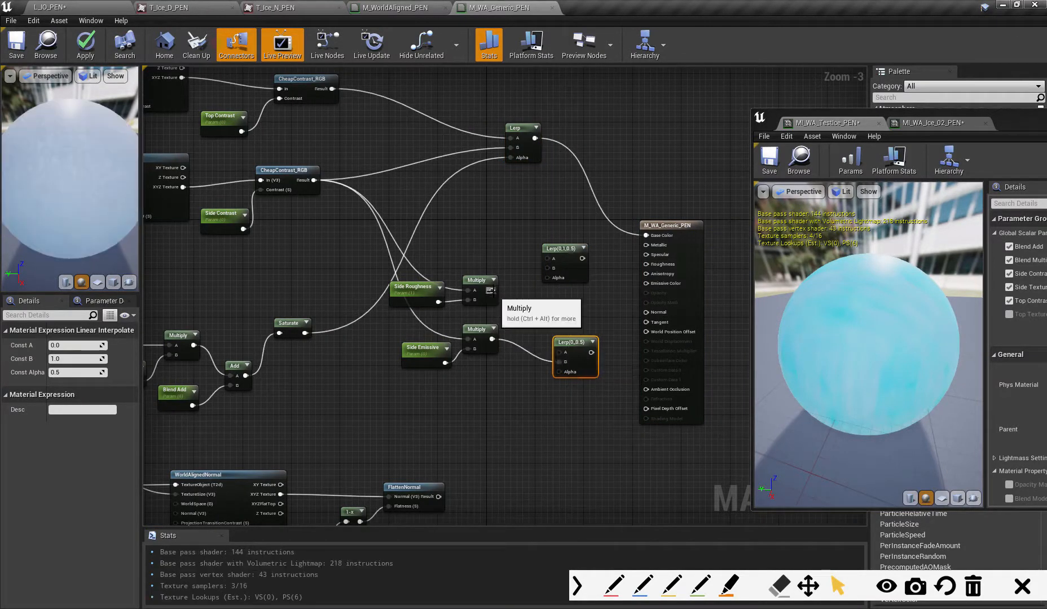
pyautogui.moveTo(492, 290); pyautogui.dragTo(547, 268)
# - Connect the Saturate blend mask to the Alpha inputs of both the roughness and emissive Lerps
pyautogui.moveTo(141, 206); pyautogui.dragTo(250, 200, button='right')
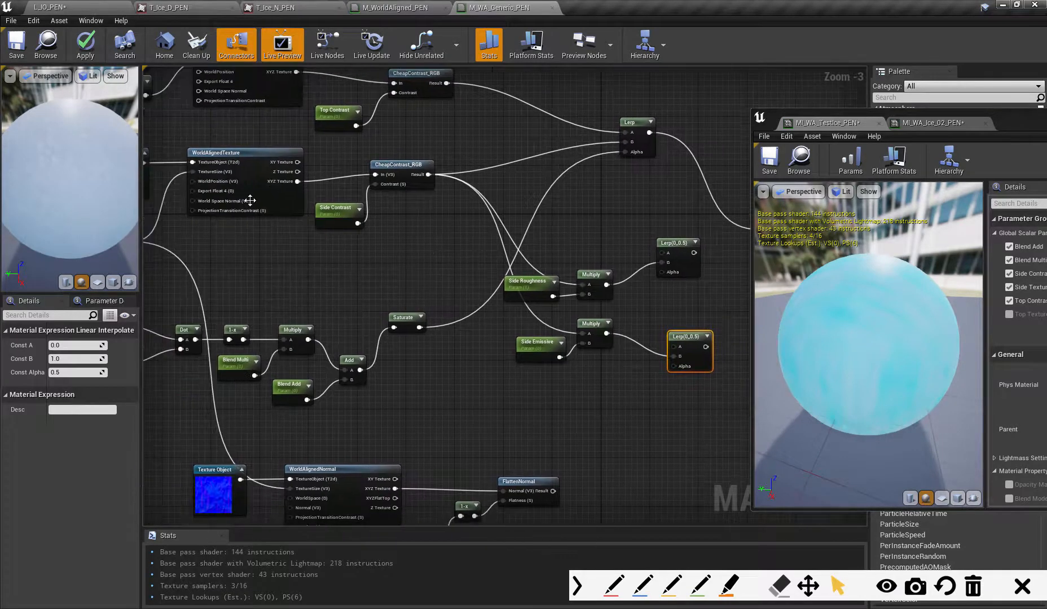
pyautogui.moveTo(494, 276); pyautogui.dragTo(396, 274, button='right')
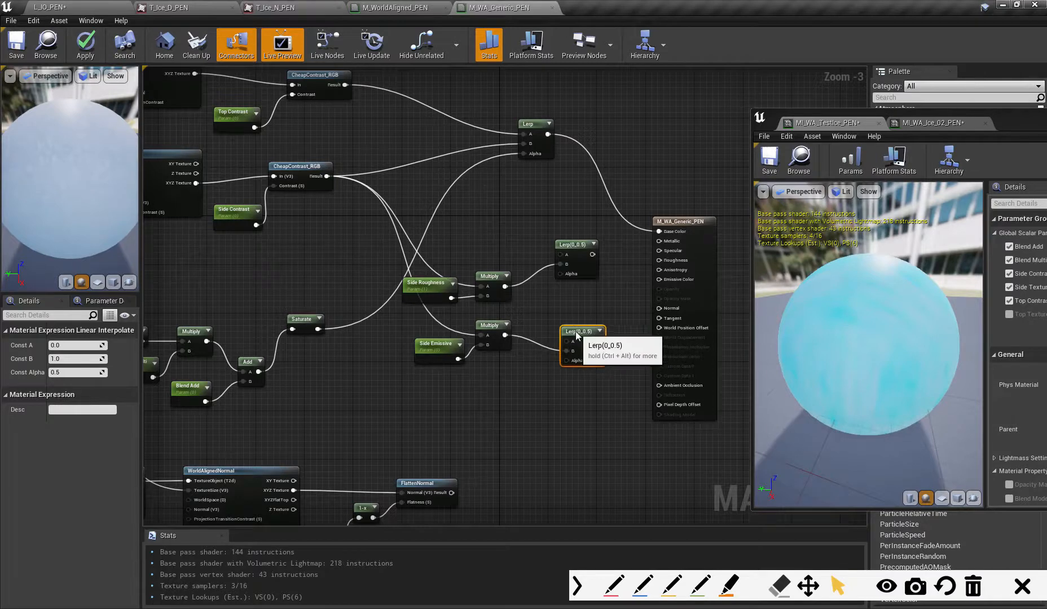
pyautogui.moveTo(471, 347); pyautogui.dragTo(485, 333, button='right')
pyautogui.moveTo(331, 315); pyautogui.dragTo(581, 347)
pyautogui.moveTo(331, 315); pyautogui.dragTo(585, 259)
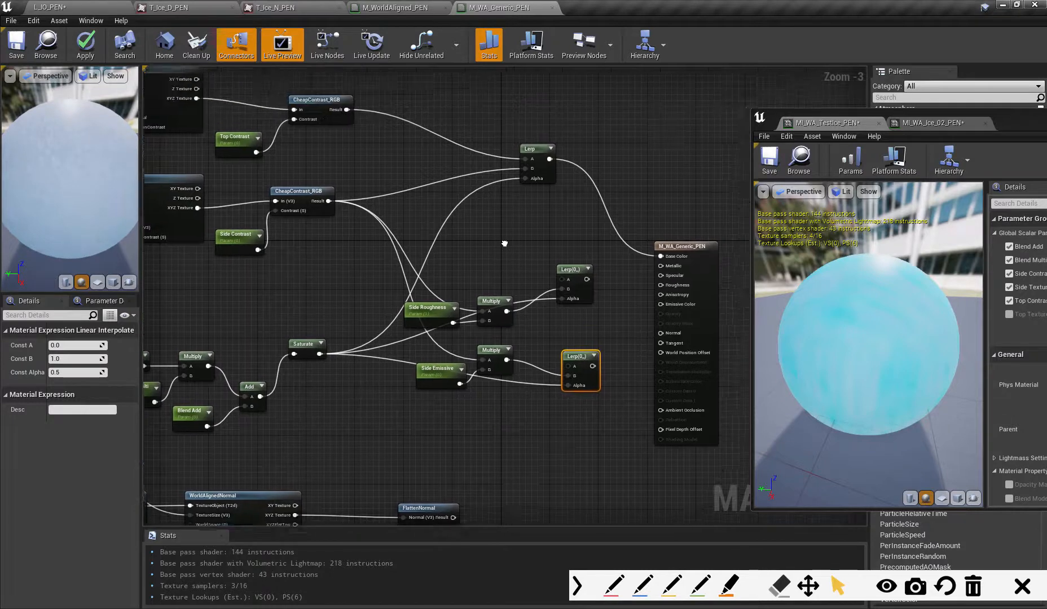
# - Feed the top texture's CheapContrast_RGB result into the A inputs of the roughness and emissive Lerps
pyautogui.moveTo(343, 91); pyautogui.dragTo(335, 151, button='right')
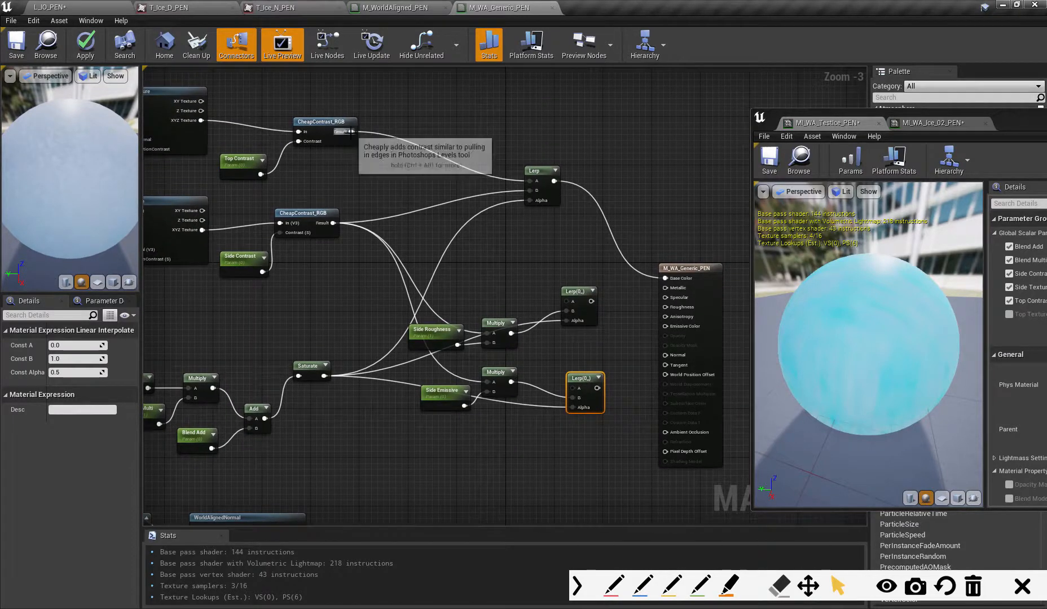
pyautogui.moveTo(352, 131); pyautogui.dragTo(585, 290)
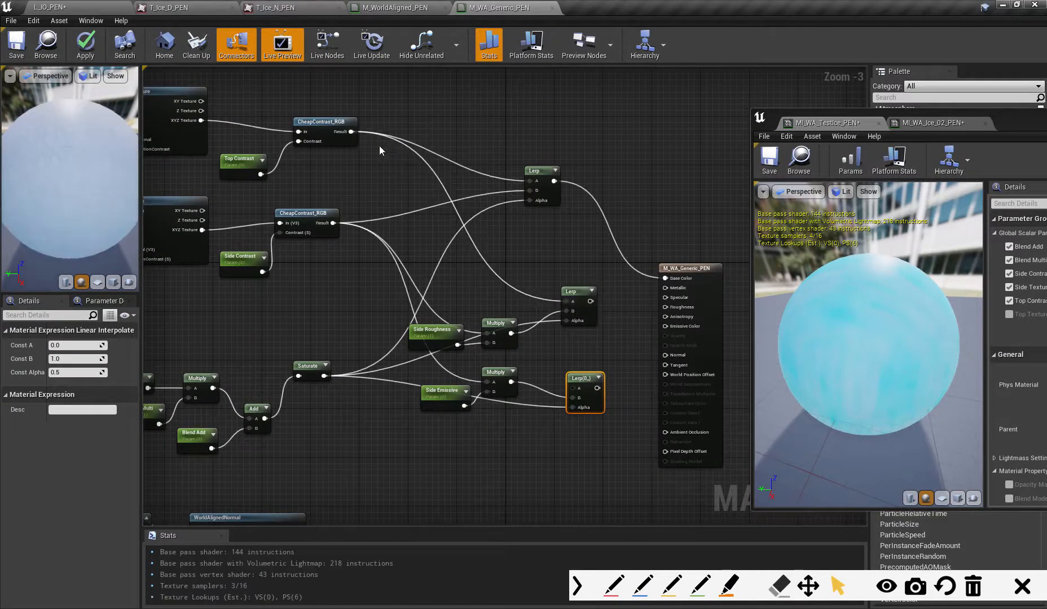
pyautogui.moveTo(351, 131); pyautogui.dragTo(575, 389)
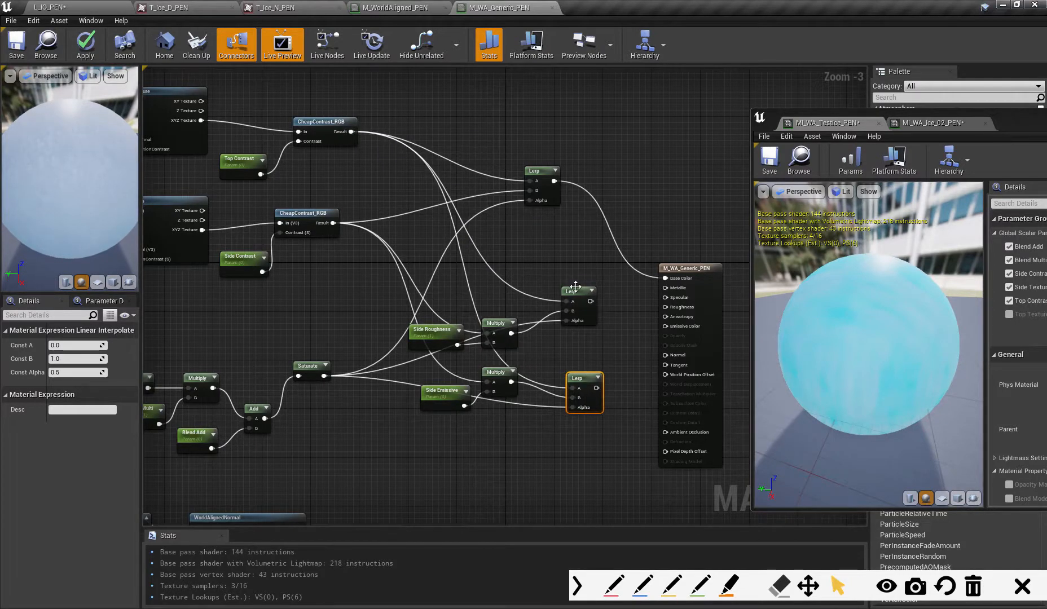
# - Move the roughness Lerp, its side Multiply and the Side Roughness parameter up to tidy the roughness branch
pyautogui.moveTo(575, 286); pyautogui.dragTo(592, 276)
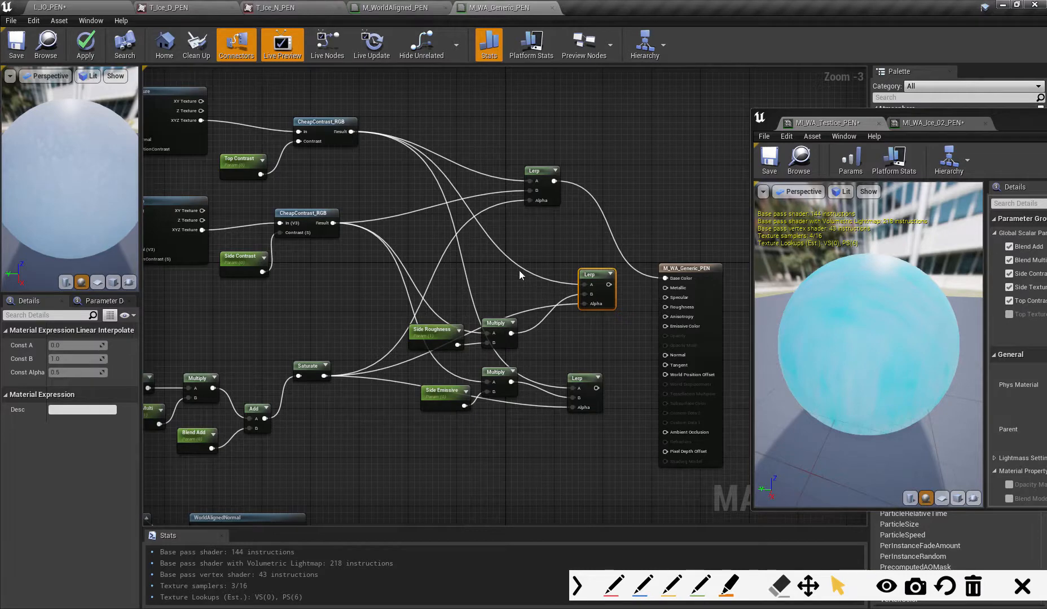
pyautogui.moveTo(499, 323); pyautogui.dragTo(499, 293)
pyautogui.moveTo(431, 330); pyautogui.dragTo(426, 302)
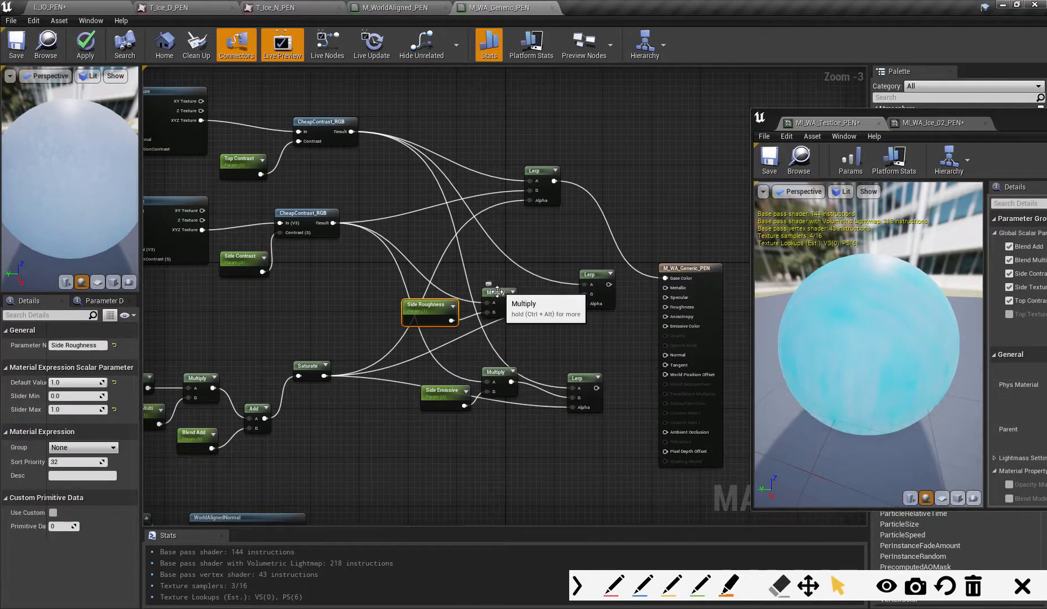
pyautogui.moveTo(494, 289); pyautogui.dragTo(500, 284)
pyautogui.moveTo(434, 308); pyautogui.dragTo(428, 301)
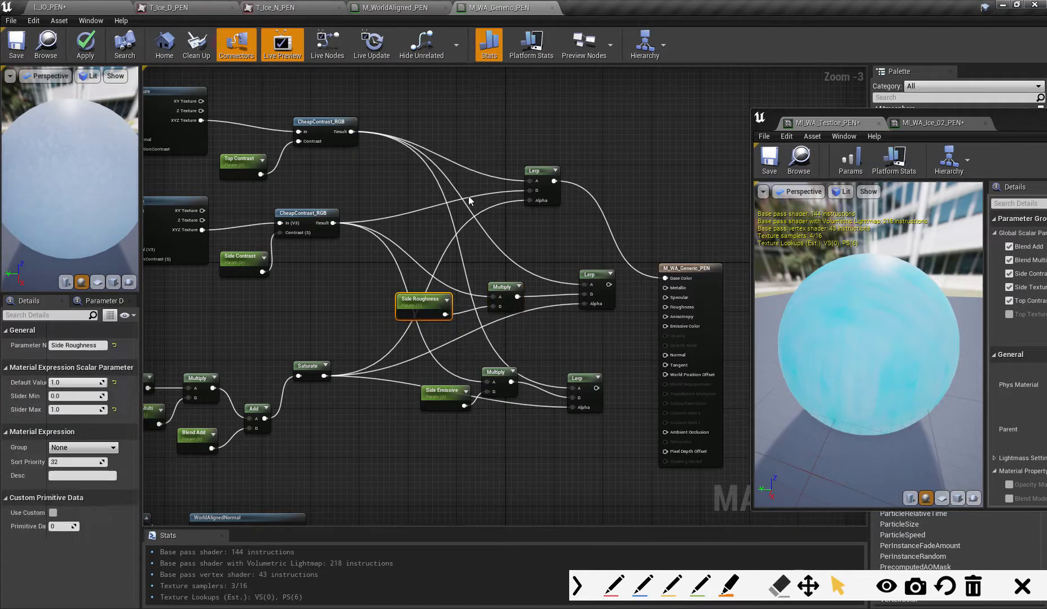
# - Insert a Multiply between the top CheapContrast_RGB and the roughness Lerp's A input, with a new constant feeding its B input
pyautogui.click(521, 231)
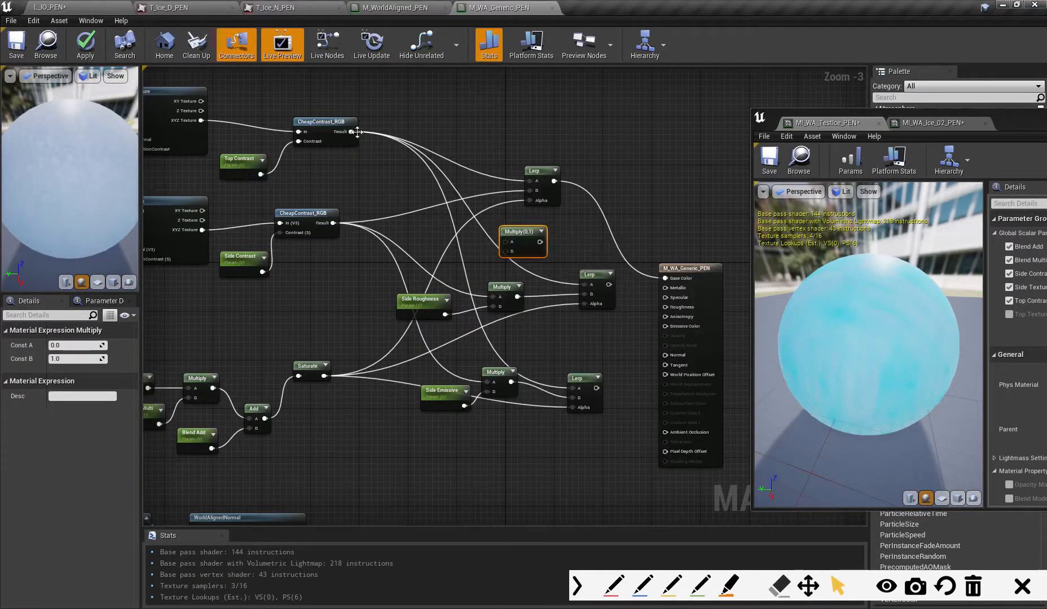
pyautogui.moveTo(357, 131); pyautogui.dragTo(585, 285)
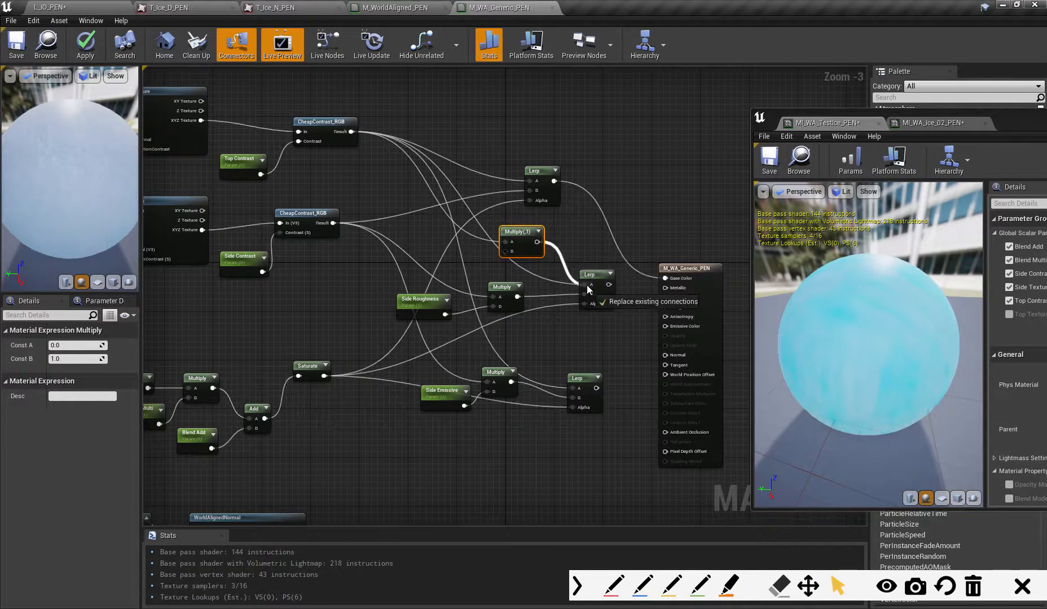
pyautogui.press('1')
pyautogui.click(481, 255)
pyautogui.moveTo(489, 260); pyautogui.dragTo(511, 251)
# - Convert the constant to a Top Roughness parameter with default value 1 and connect the roughness Lerp to the material's Roughness input
pyautogui.rightClick(453, 254)
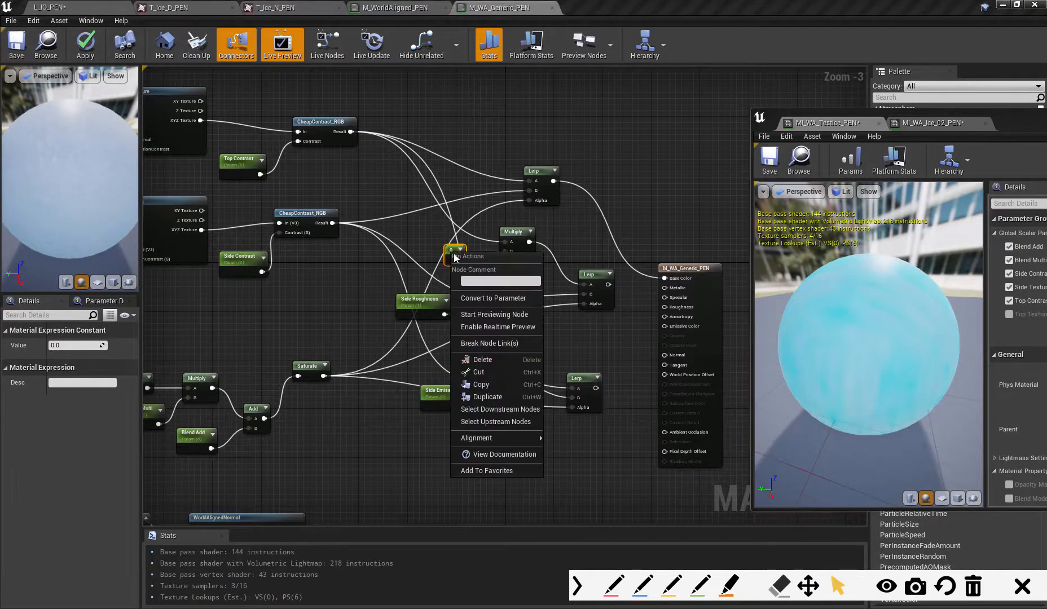
pyautogui.click(475, 299)
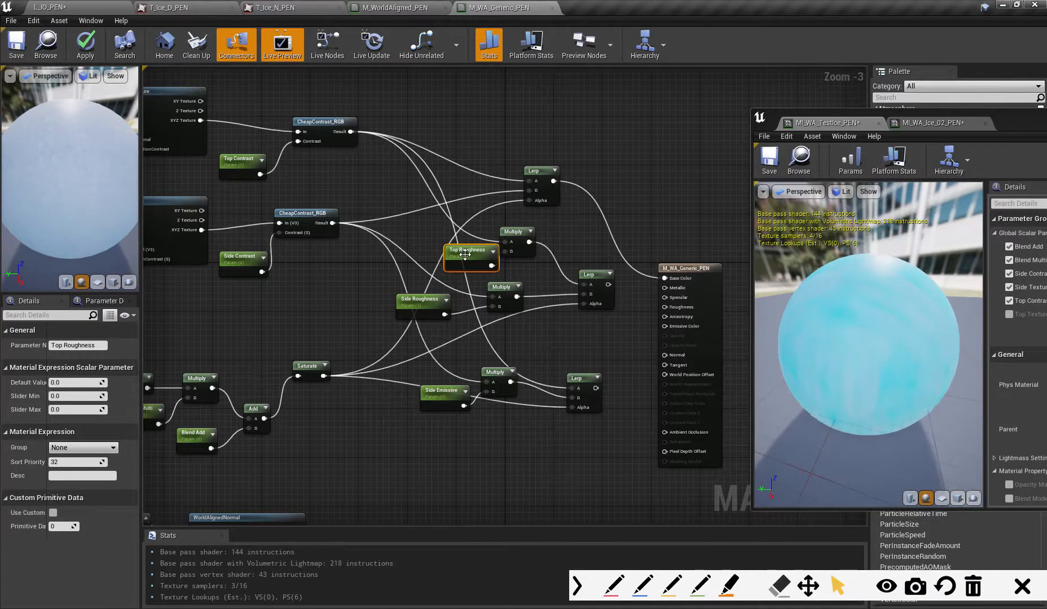
pyautogui.moveTo(465, 254); pyautogui.dragTo(429, 248)
pyautogui.moveTo(608, 284); pyautogui.dragTo(664, 307)
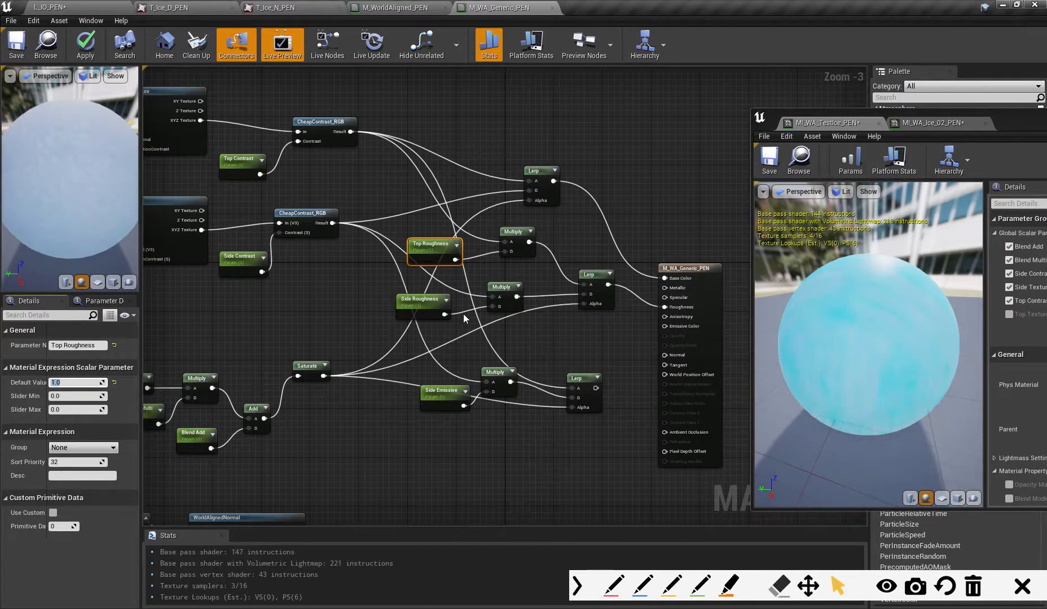
# - Move the emissive Lerp, side Multiply and Side Emissive parameter lower, and spread the roughness and emissive Lerps to make room
pyautogui.moveTo(601, 361); pyautogui.dragTo(577, 345, button='right')
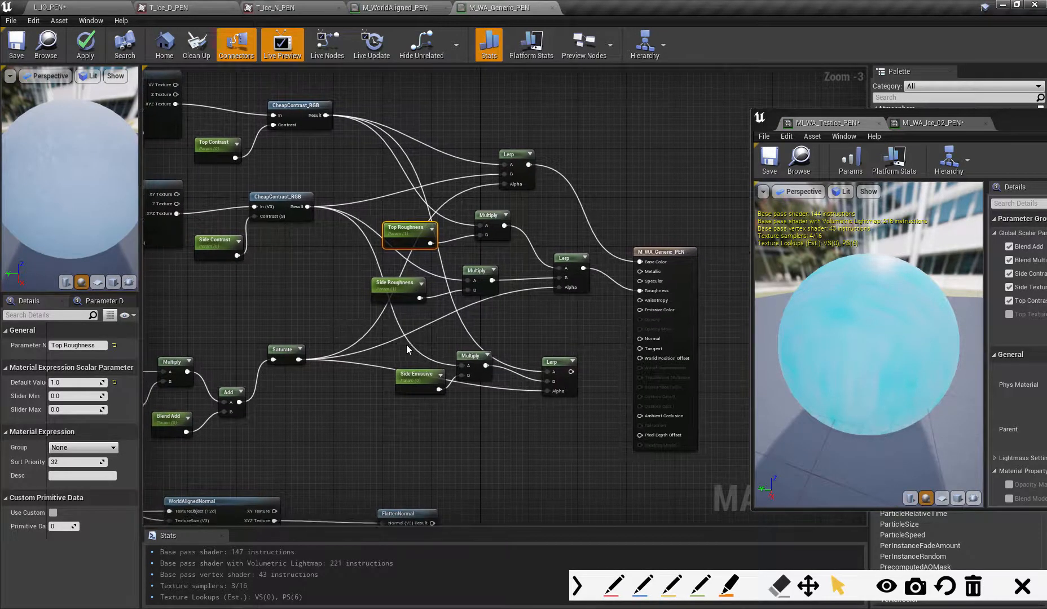
pyautogui.moveTo(393, 353); pyautogui.dragTo(505, 398)
pyautogui.keyDown('ctrl'); pyautogui.click(552, 362); pyautogui.keyUp('ctrl')
pyautogui.moveTo(552, 362); pyautogui.dragTo(552, 392)
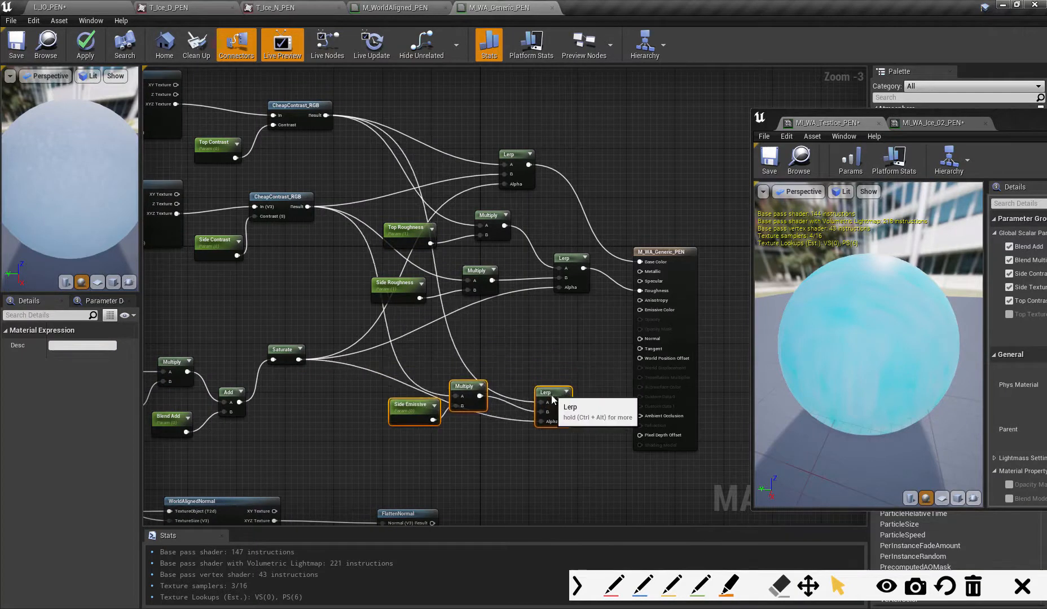
pyautogui.moveTo(571, 268); pyautogui.dragTo(564, 263)
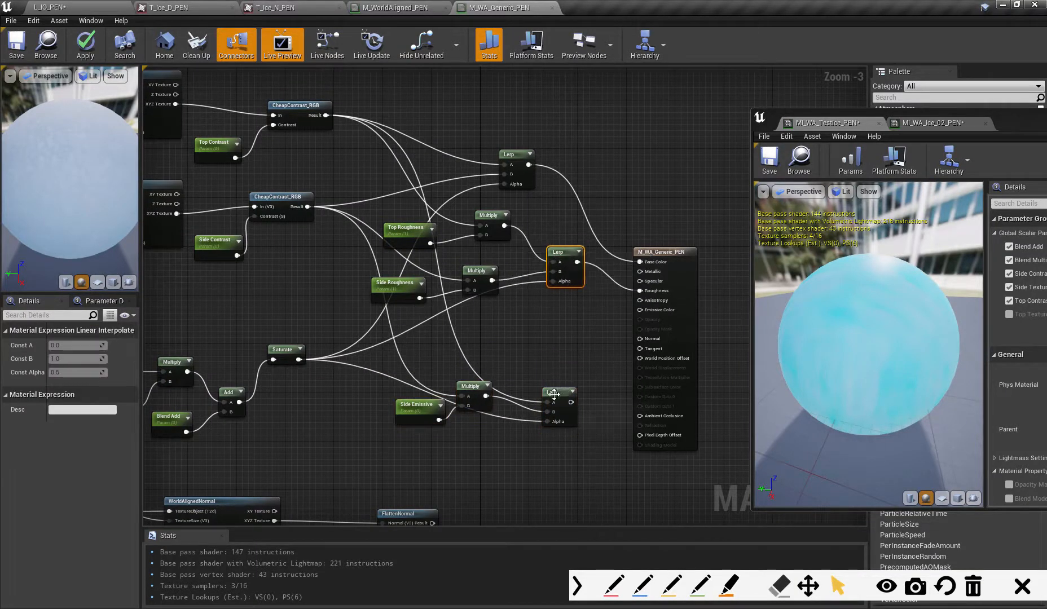
pyautogui.moveTo(557, 397); pyautogui.dragTo(593, 380)
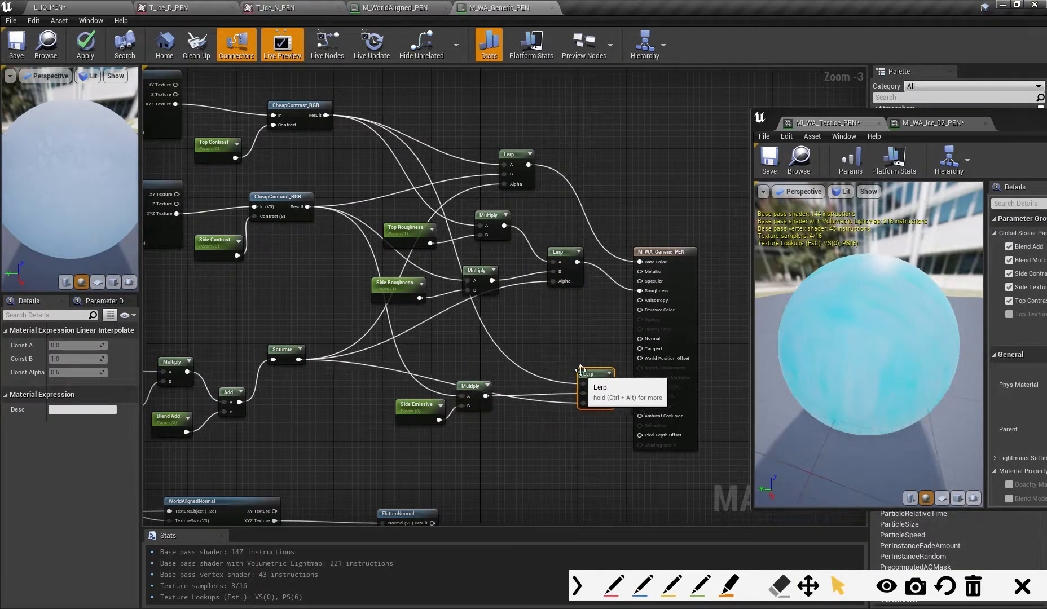
# - Insert a Multiply between the top texture's CheapContrast_RGB result and the emissive Lerp's A input
pyautogui.click(507, 334)
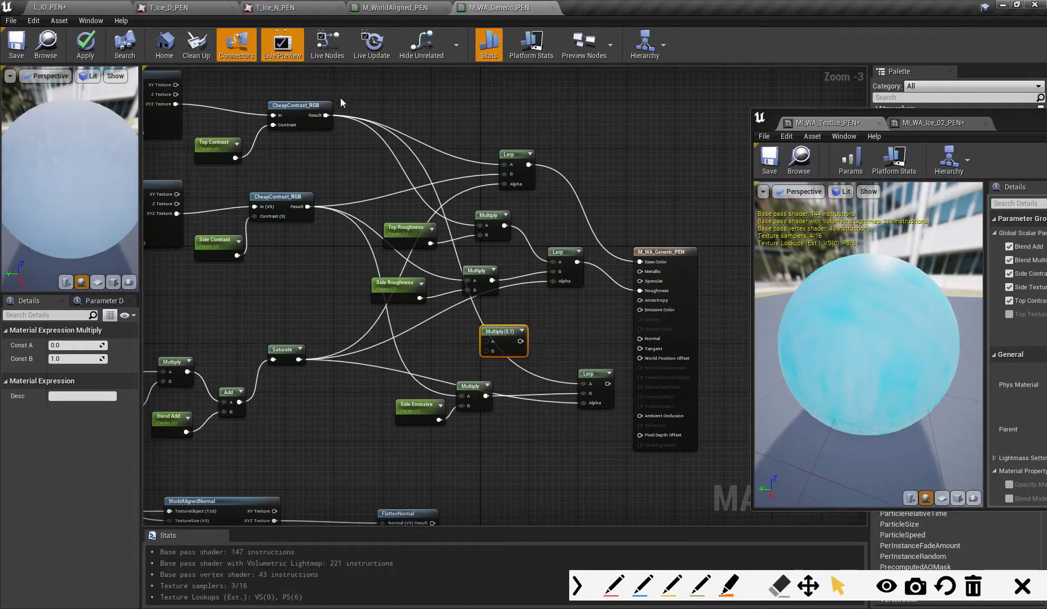
pyautogui.moveTo(326, 115); pyautogui.dragTo(583, 384)
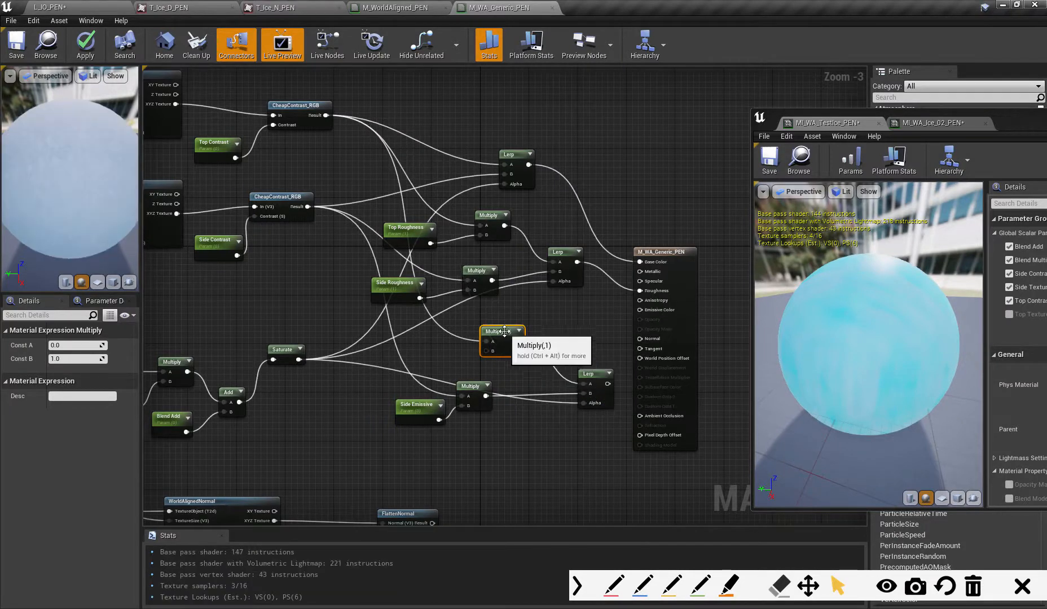
pyautogui.moveTo(500, 333); pyautogui.dragTo(512, 340)
# - Feed the new Multiply's B input from a constant converted to a Top Emissive parameter, and connect the emissive Lerp to Emissive Color
pyautogui.press('1')
pyautogui.click(436, 345)
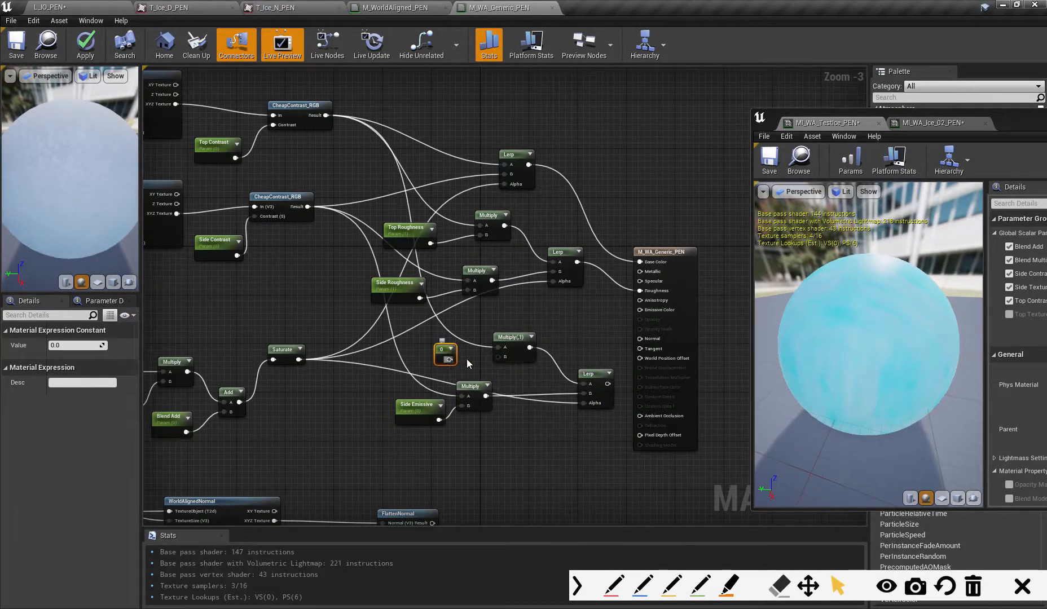
pyautogui.moveTo(449, 360); pyautogui.dragTo(497, 356)
pyautogui.rightClick(441, 352)
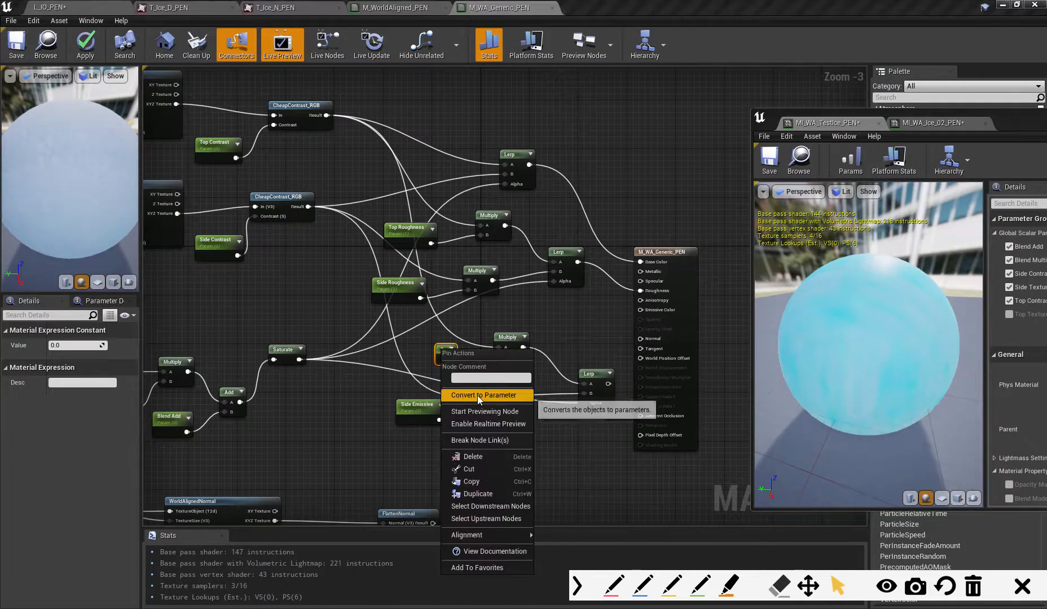
pyautogui.click(476, 395)
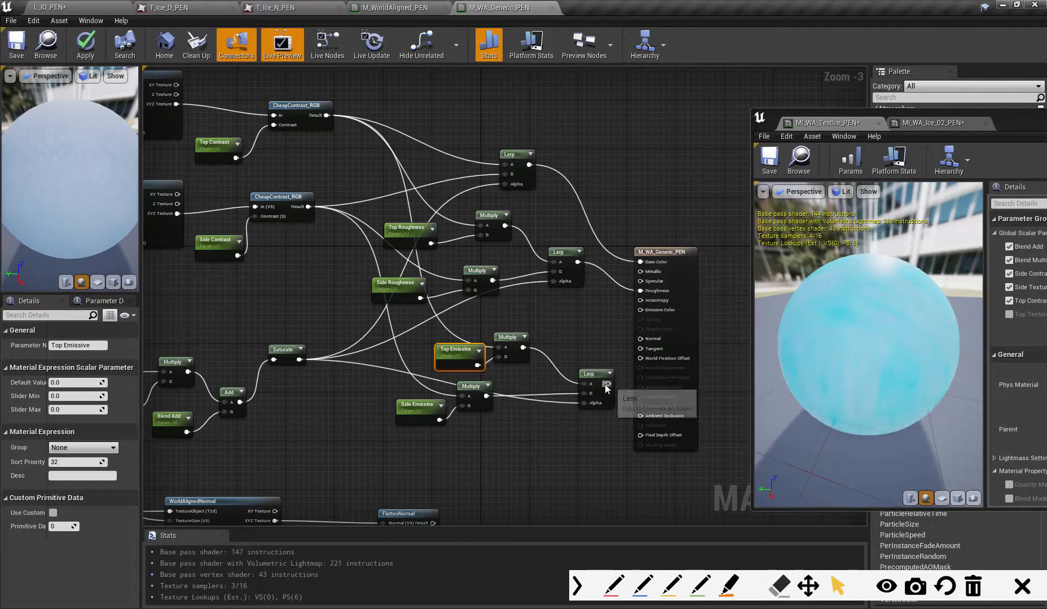
pyautogui.moveTo(608, 384); pyautogui.dragTo(584, 346)
pyautogui.moveTo(472, 356); pyautogui.dragTo(450, 350)
# - Move the side normal node group down and place a duplicate of it in the freed space above
pyautogui.moveTo(543, 429); pyautogui.dragTo(594, 281, button='right')
pyautogui.click(460, 369)
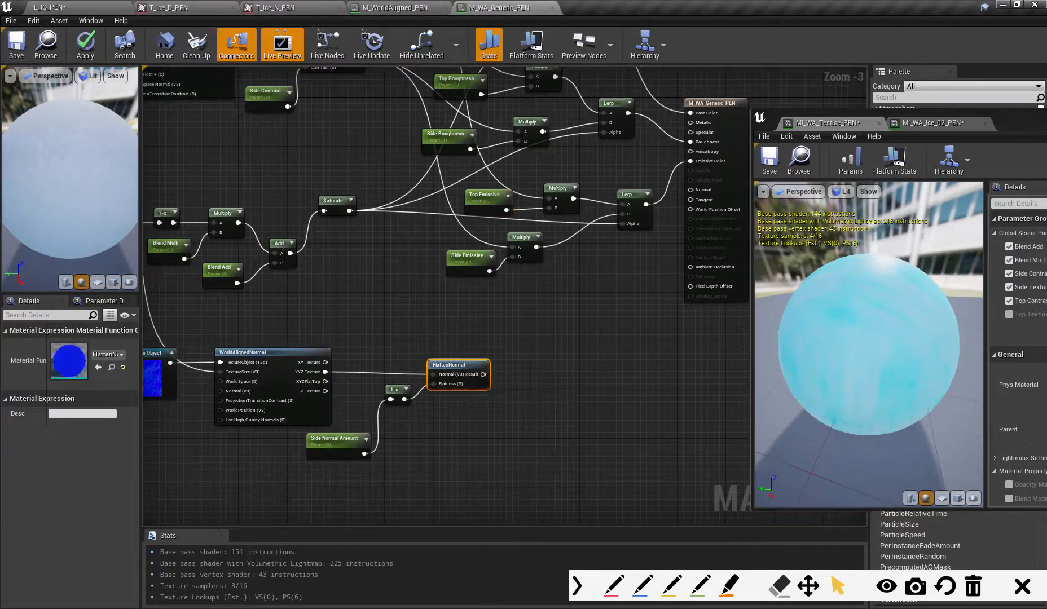
pyautogui.moveTo(460, 369); pyautogui.dragTo(510, 344, button='right')
pyautogui.moveTo(160, 308); pyautogui.dragTo(570, 432)
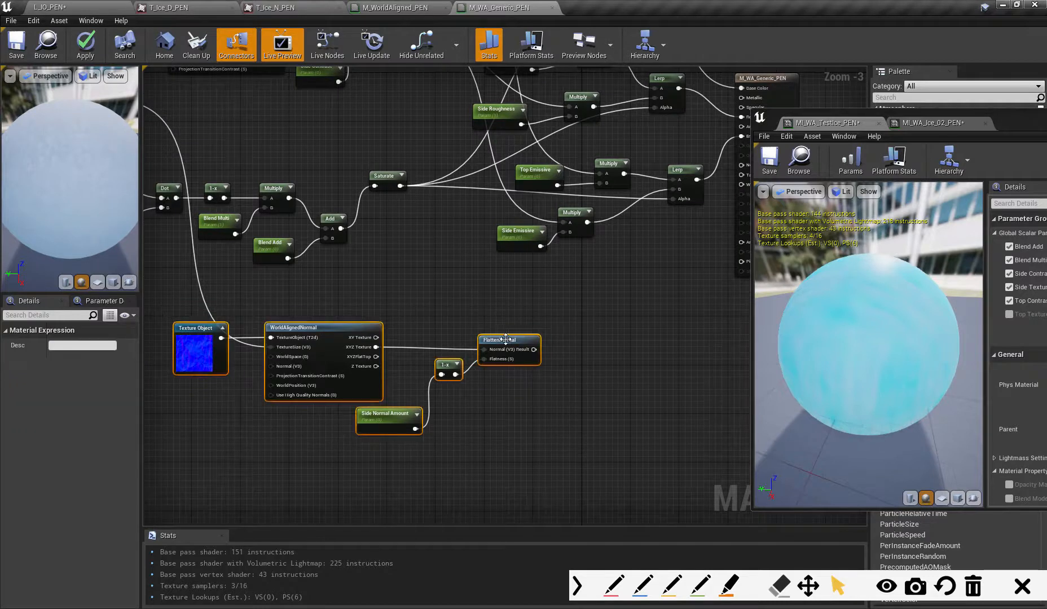
pyautogui.moveTo(502, 339); pyautogui.dragTo(499, 414)
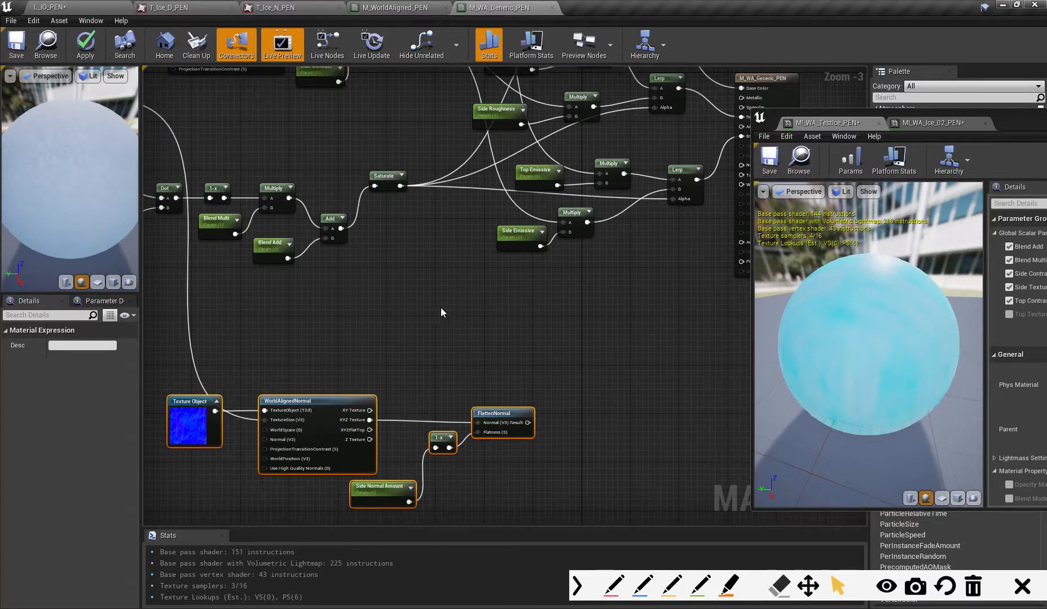
pyautogui.hotkey('ctrl', 'v')
pyautogui.moveTo(391, 277); pyautogui.dragTo(354, 306)
# - Assign the T_Snow_N_PEN texture to the duplicated normal Texture Object
pyautogui.click(216, 297)
pyautogui.click(223, 355)
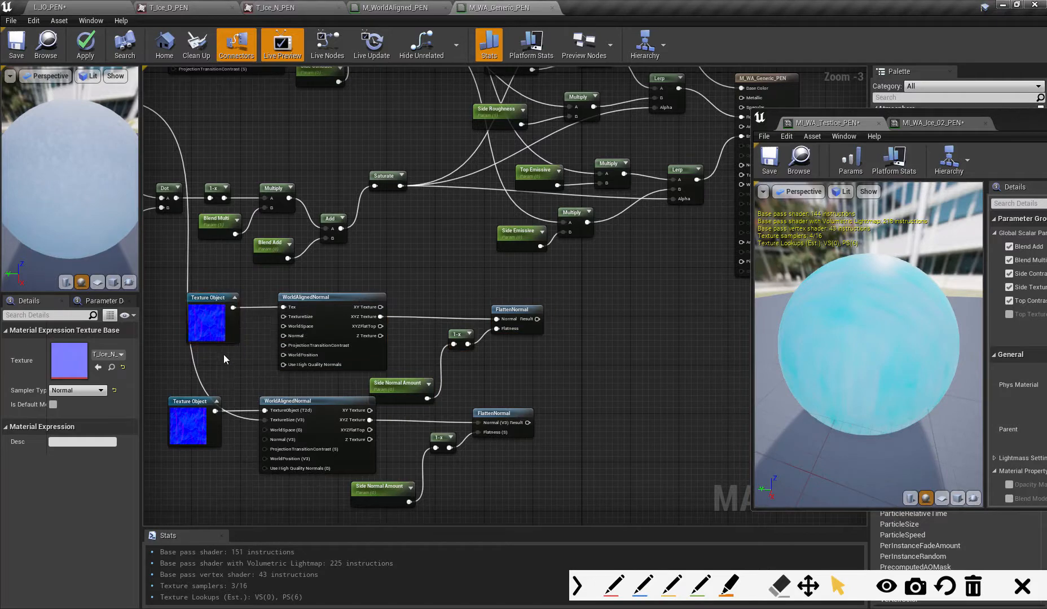
pyautogui.click(211, 296)
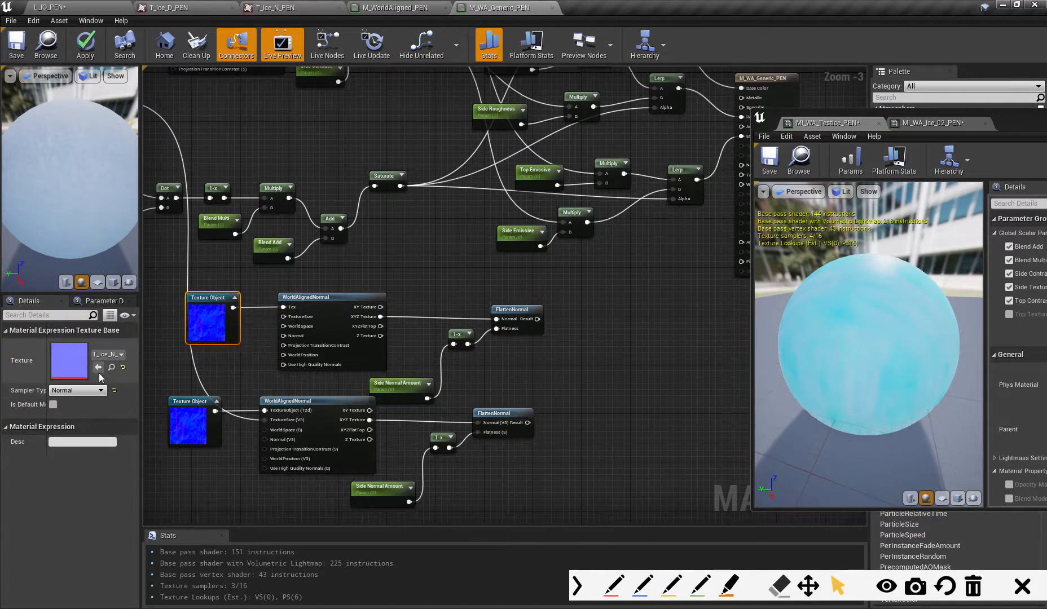
pyautogui.click(108, 355)
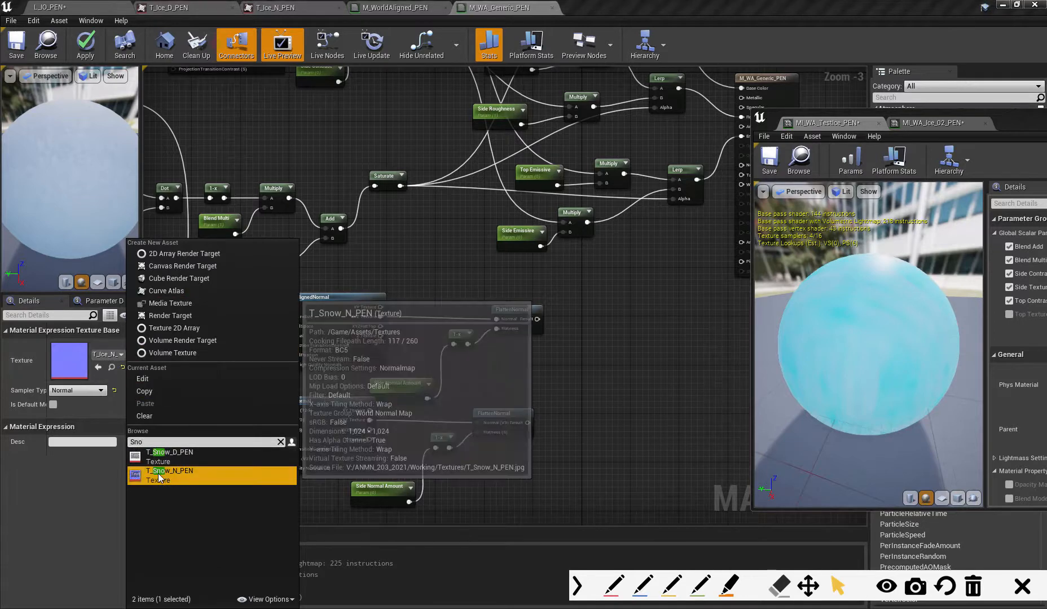
pyautogui.click(158, 474)
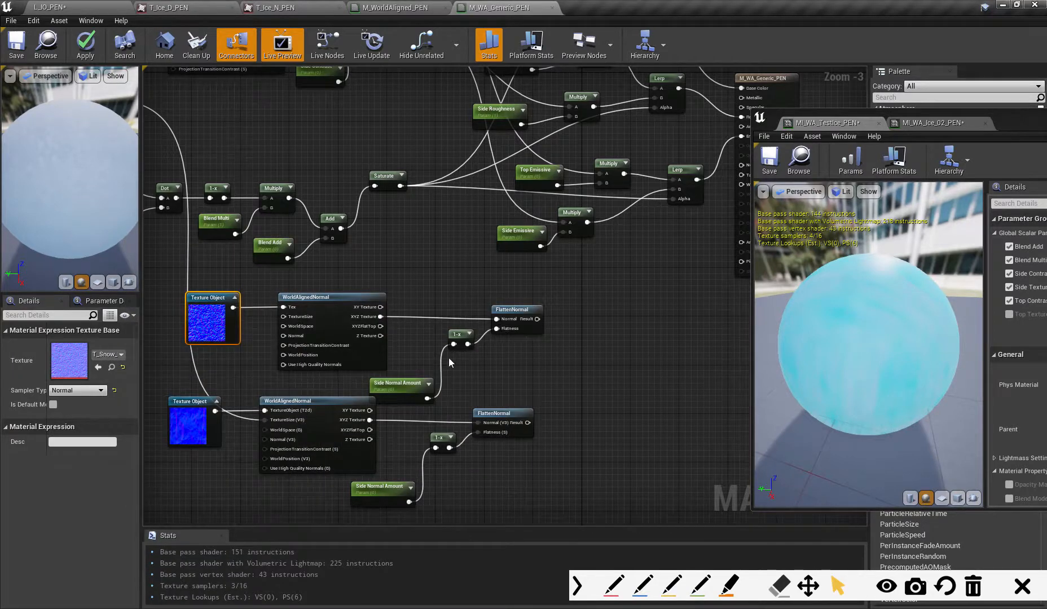
# - Rename the duplicated Side Normal Amount parameter to Top Normal Amount
pyautogui.click(401, 384)
pyautogui.click(65, 345)
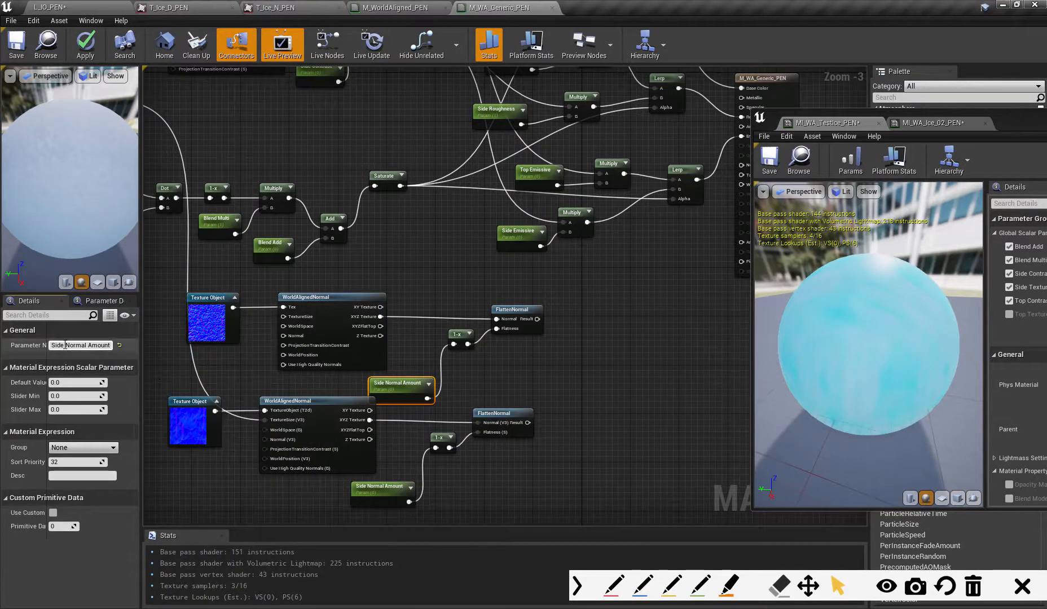
pyautogui.moveTo(65, 345); pyautogui.dragTo(37, 352)
pyautogui.press('BackSpace')
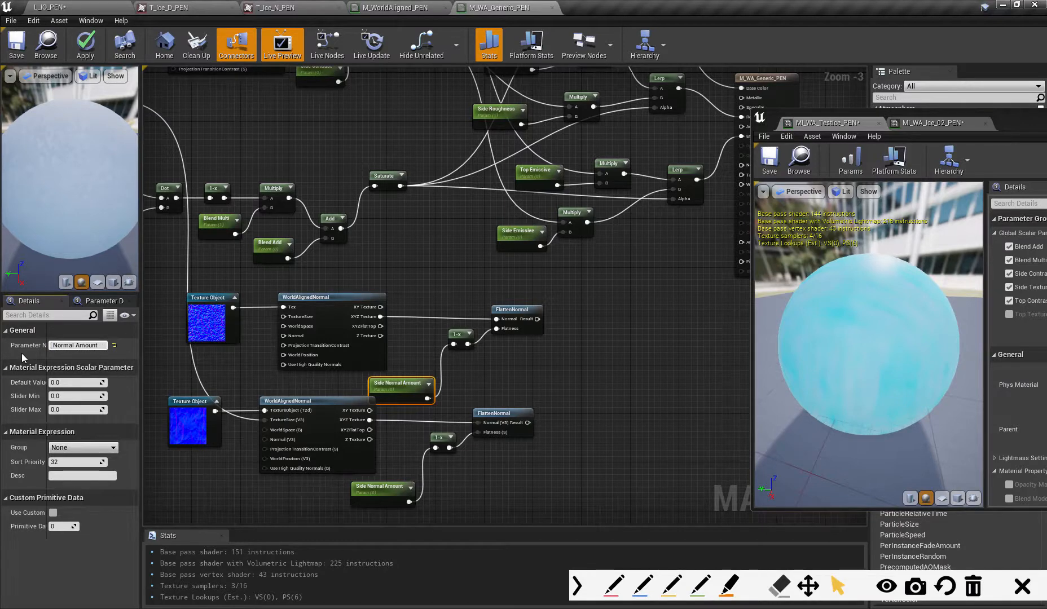
pyautogui.write('Top')
pyautogui.press('Return')
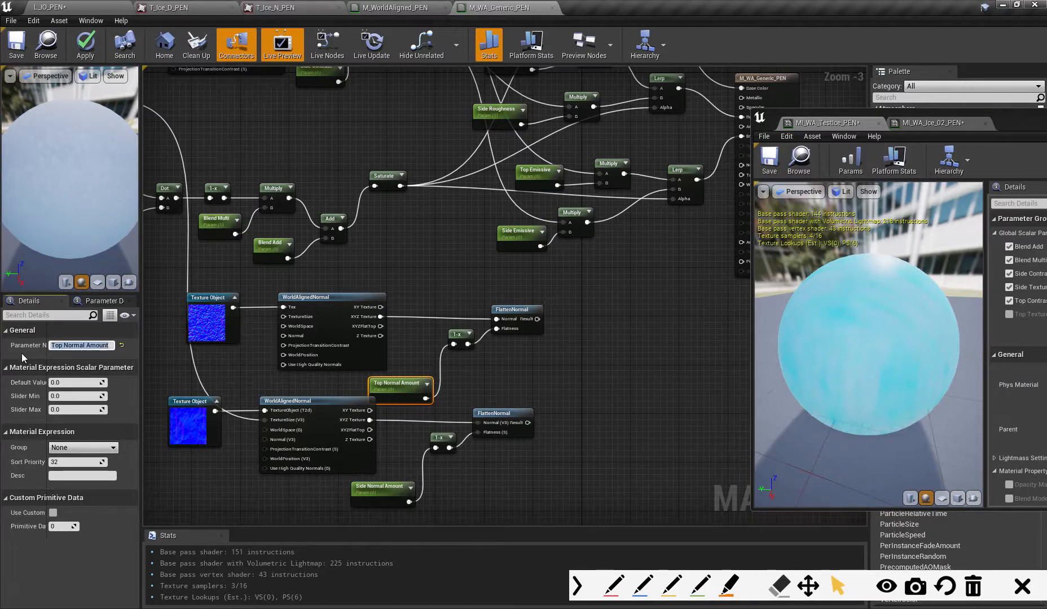
# - Add a Lerp beside the normal branches, with the top FlattenNormal feeding A and the side FlattenNormal feeding B
pyautogui.moveTo(554, 375); pyautogui.dragTo(502, 380, button='right')
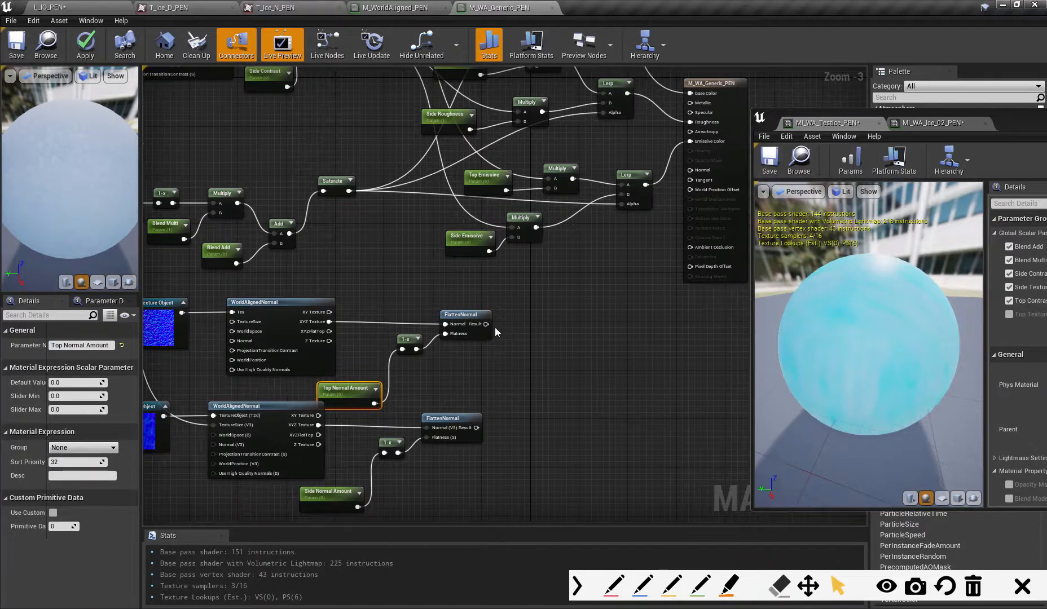
pyautogui.moveTo(471, 421); pyautogui.dragTo(479, 411)
pyautogui.moveTo(551, 387); pyautogui.dragTo(514, 379, button='right')
pyautogui.click(542, 341)
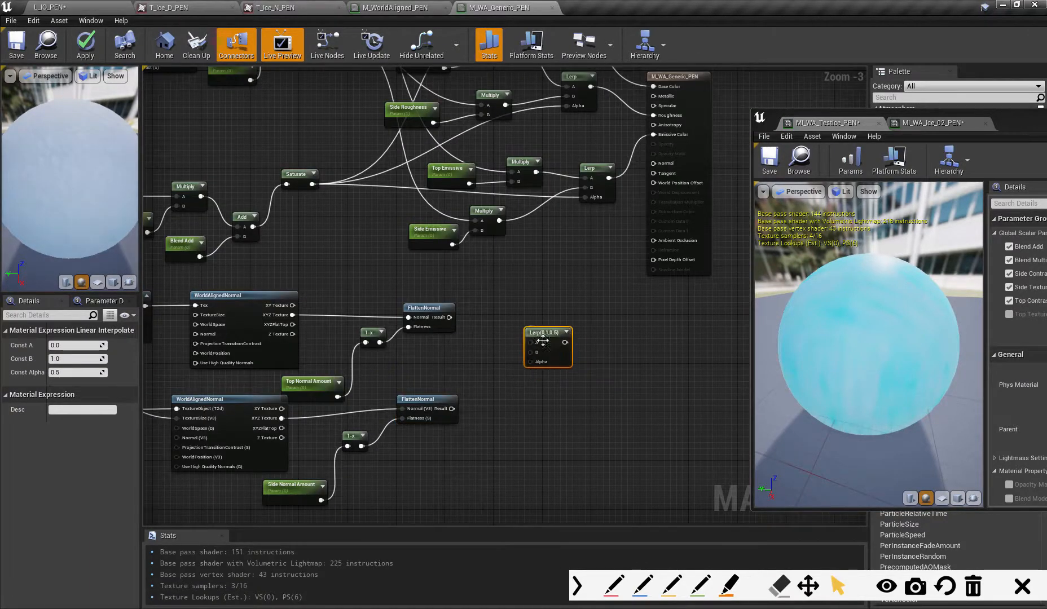
pyautogui.moveTo(449, 318); pyautogui.dragTo(454, 408)
pyautogui.moveTo(526, 414); pyautogui.dragTo(569, 430, button='right')
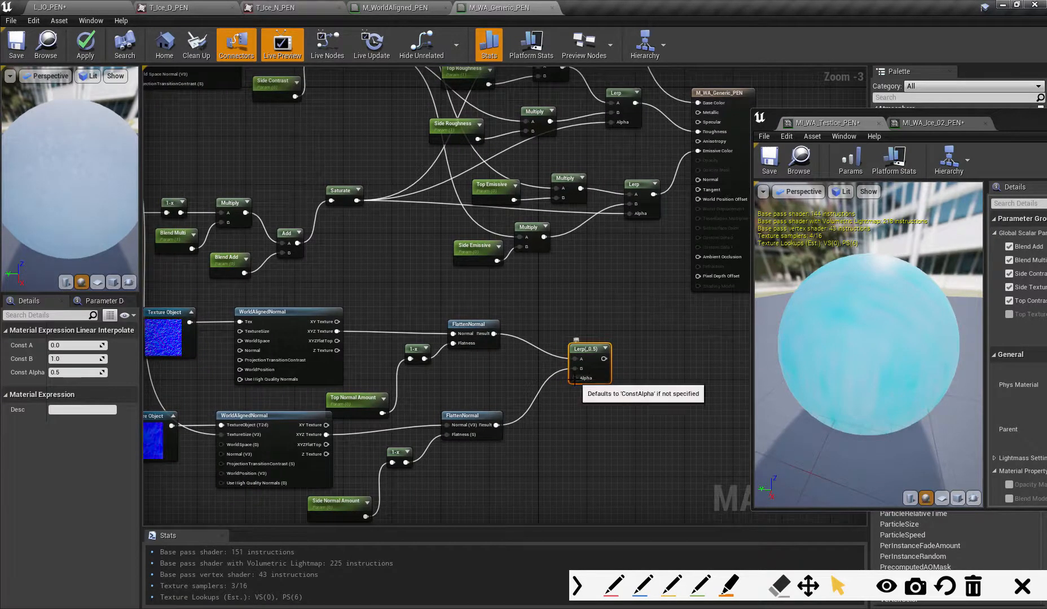
# - Connect the Saturate mask to the normal Lerp's Alpha and the Lerp's output to the material's Normal input
pyautogui.moveTo(575, 377); pyautogui.dragTo(358, 202)
pyautogui.moveTo(590, 284); pyautogui.dragTo(426, 311, button='right')
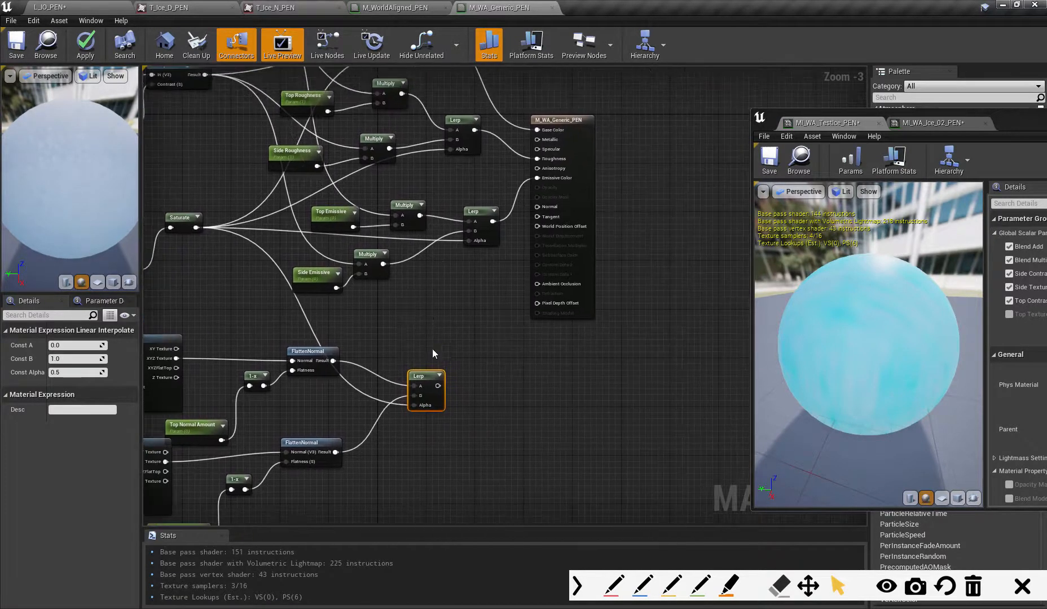
pyautogui.moveTo(438, 385); pyautogui.dragTo(537, 206)
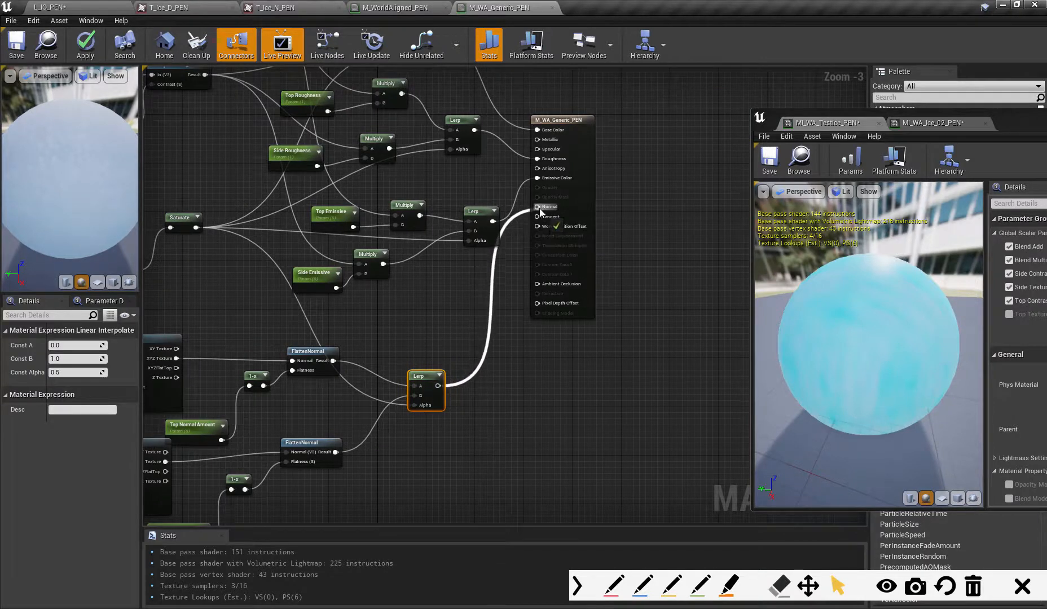
# - Apply the material changes and enable Top Emissive, Top Normal Amount, Top Roughness and Top Texture Size in the MI_WA_TestIce_PEN instance
pyautogui.moveTo(502, 361); pyautogui.dragTo(622, 361, button='right')
pyautogui.scroll(1, 677, 427)
pyautogui.scroll(-3, 685, 395)
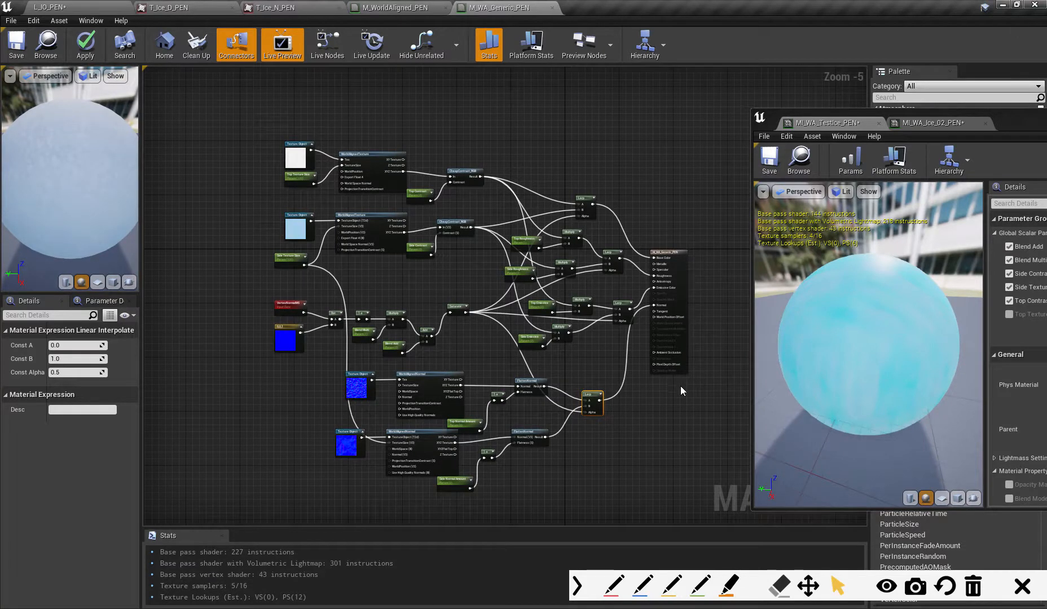
pyautogui.click(86, 49)
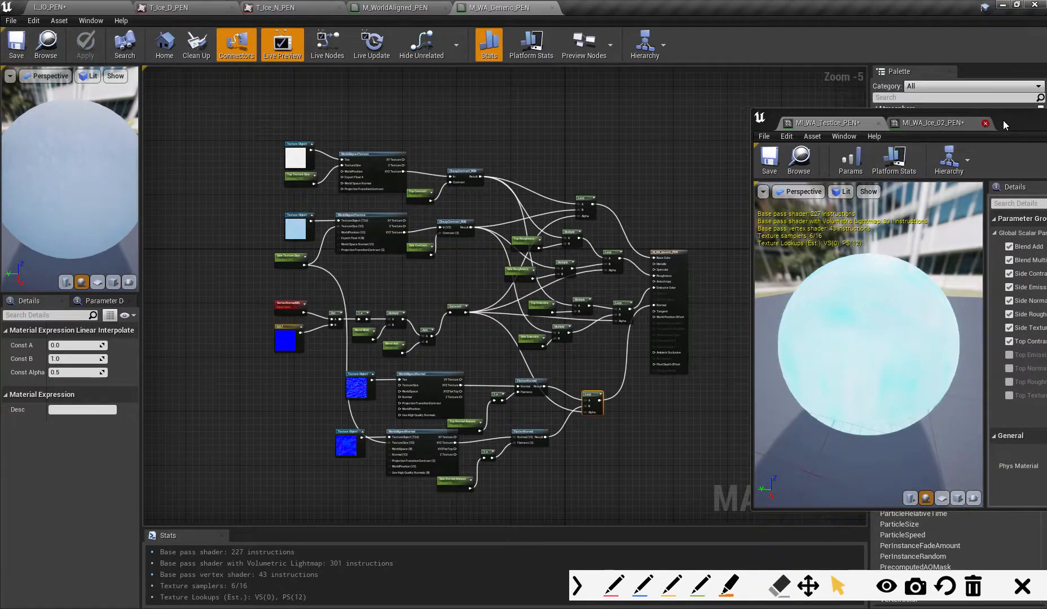
pyautogui.moveTo(1002, 120); pyautogui.dragTo(814, 87)
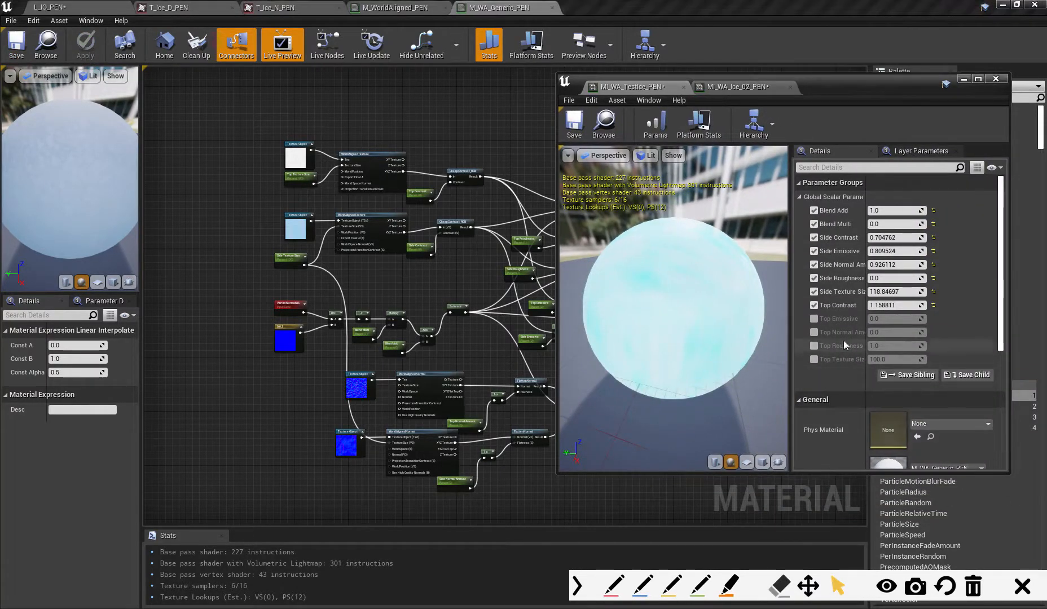
pyautogui.click(814, 332)
pyautogui.click(814, 319)
pyautogui.click(814, 346)
pyautogui.click(814, 360)
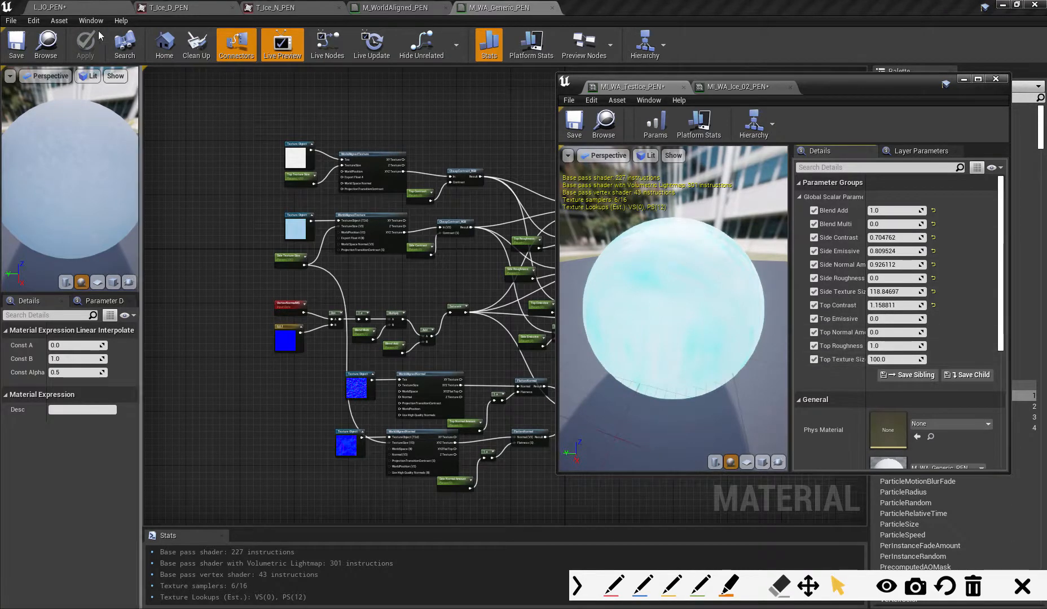
# - With the level in view, reset both blend parameters and adjust Blend Multi to about 5.8 and Blend Add to about -2.71
pyautogui.click(50, 8)
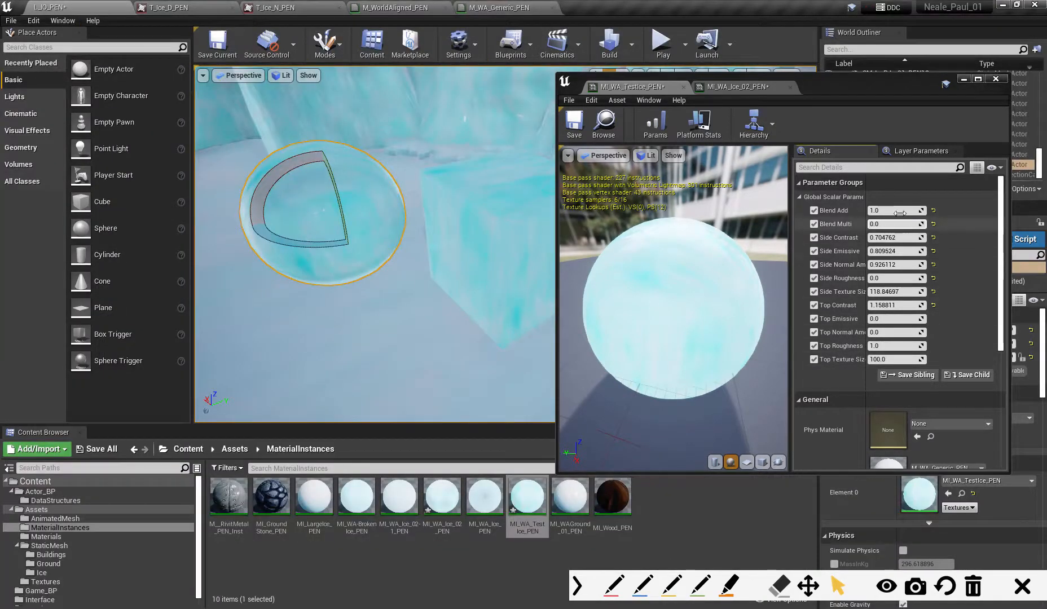
pyautogui.click(933, 224)
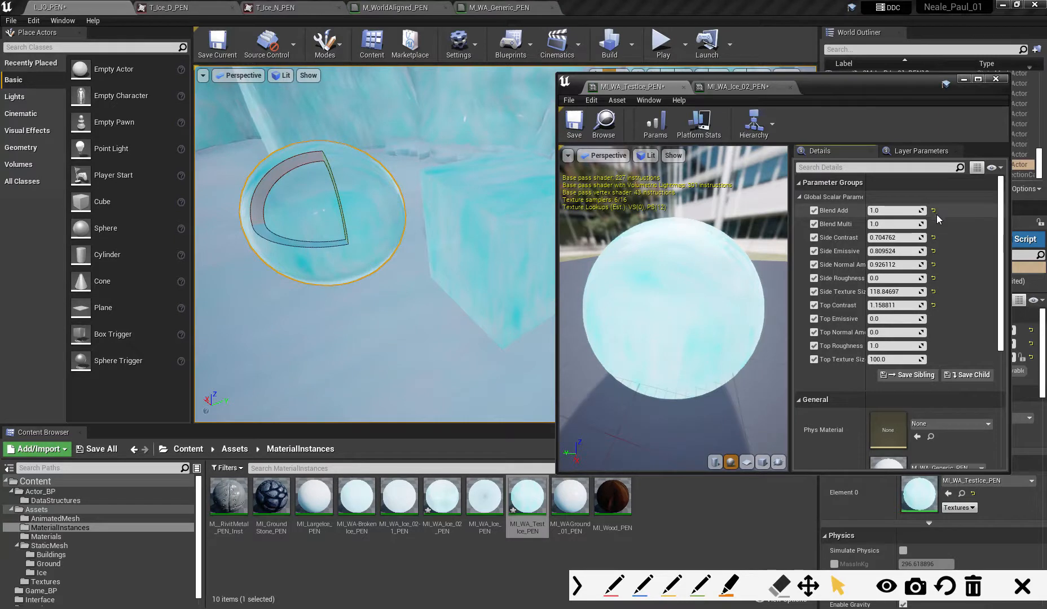
pyautogui.click(933, 211)
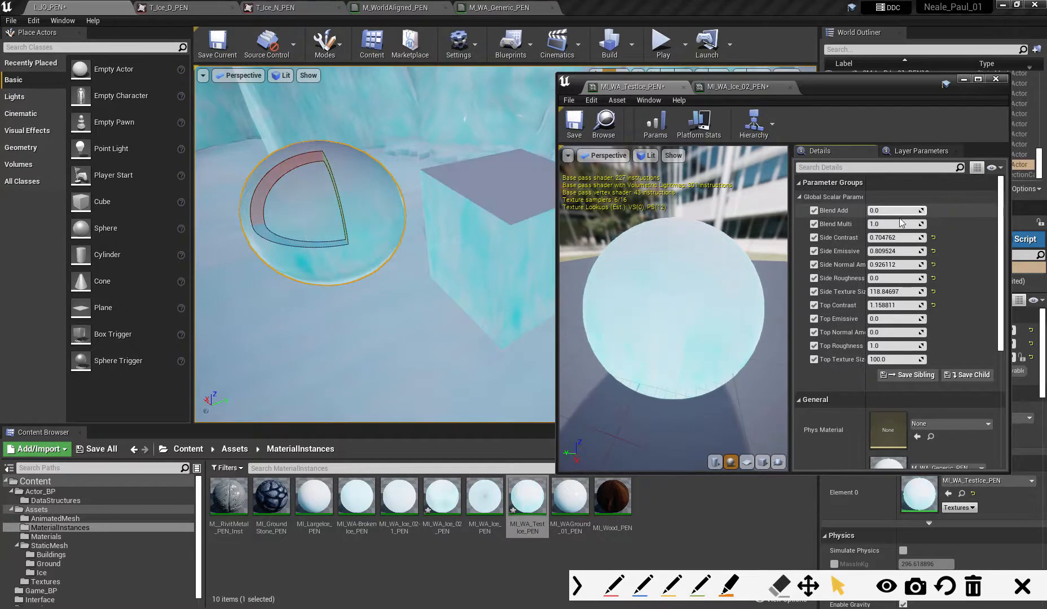
pyautogui.moveTo(903, 224); pyautogui.dragTo(875, 211)
# - Adjust the instance's Top Normal Amount to about 0.77 and Top Texture Size to about 74.35
pyautogui.moveTo(365, 221); pyautogui.dragTo(387, 243, button='right')
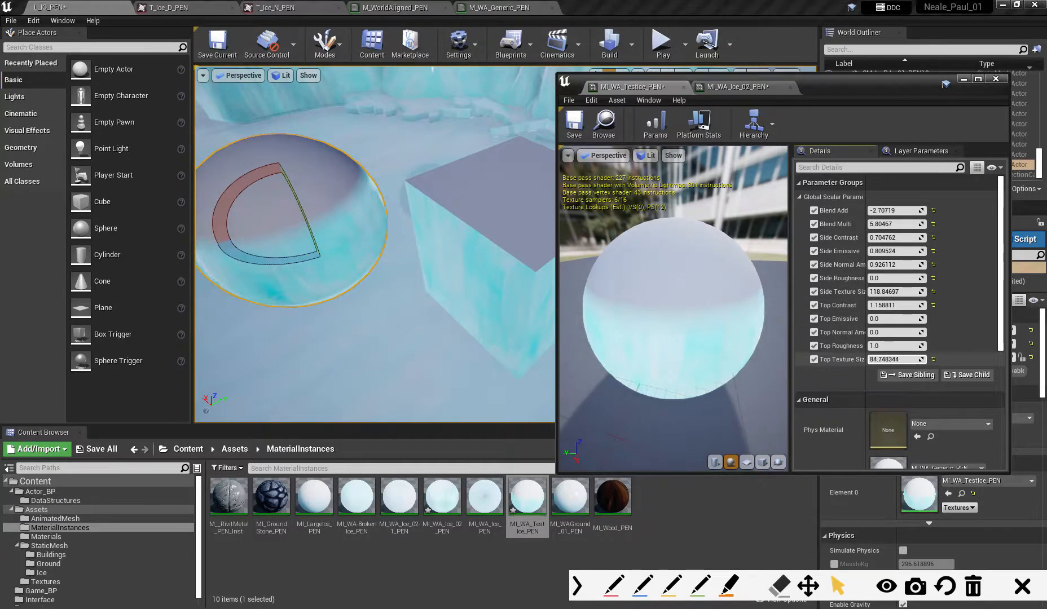
pyautogui.moveTo(896, 359); pyautogui.dragTo(900, 360)
pyautogui.press('s')
pyautogui.moveTo(427, 308); pyautogui.dragTo(409, 290, button='right')
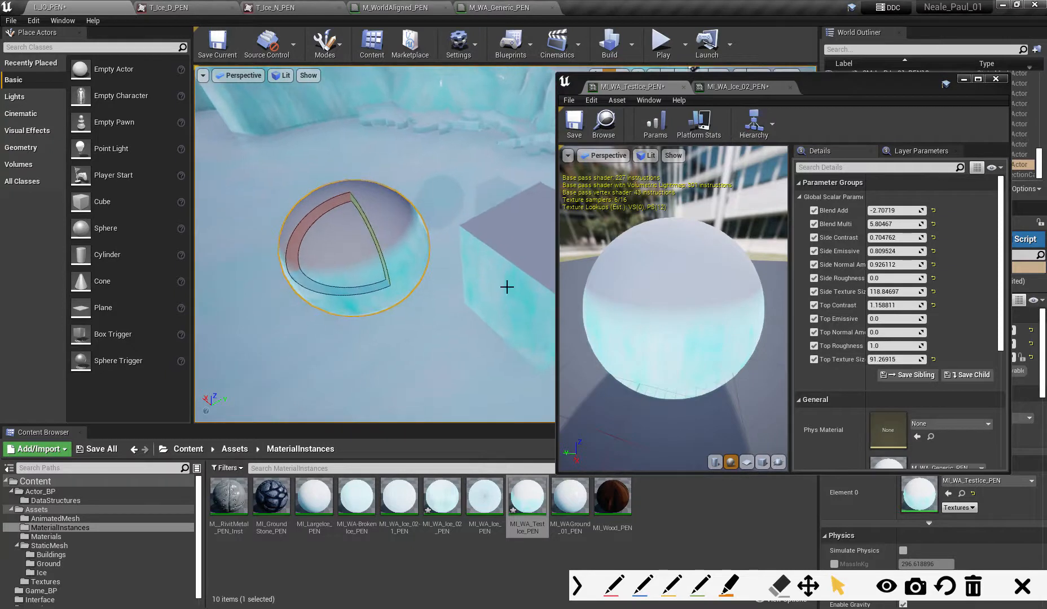
pyautogui.moveTo(897, 333); pyautogui.dragTo(903, 359)
# - In M_WA_Generic_PEN, connect the Top Texture Size parameter to the top WorldAlignedNormal's TextureSize input and apply the material changes
pyautogui.click(482, 7)
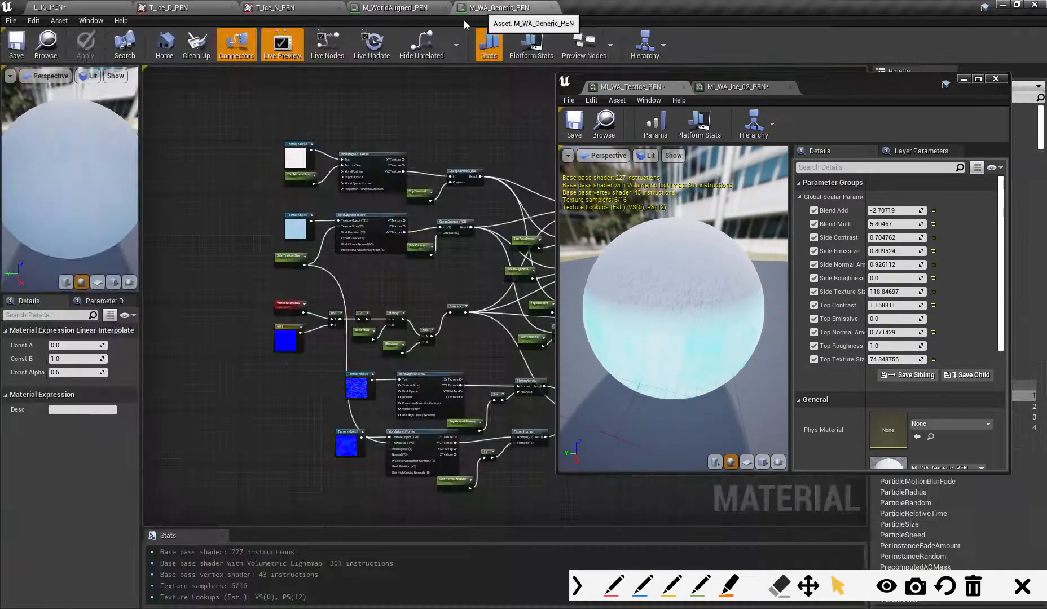
pyautogui.moveTo(491, 362); pyautogui.dragTo(379, 281, button='right')
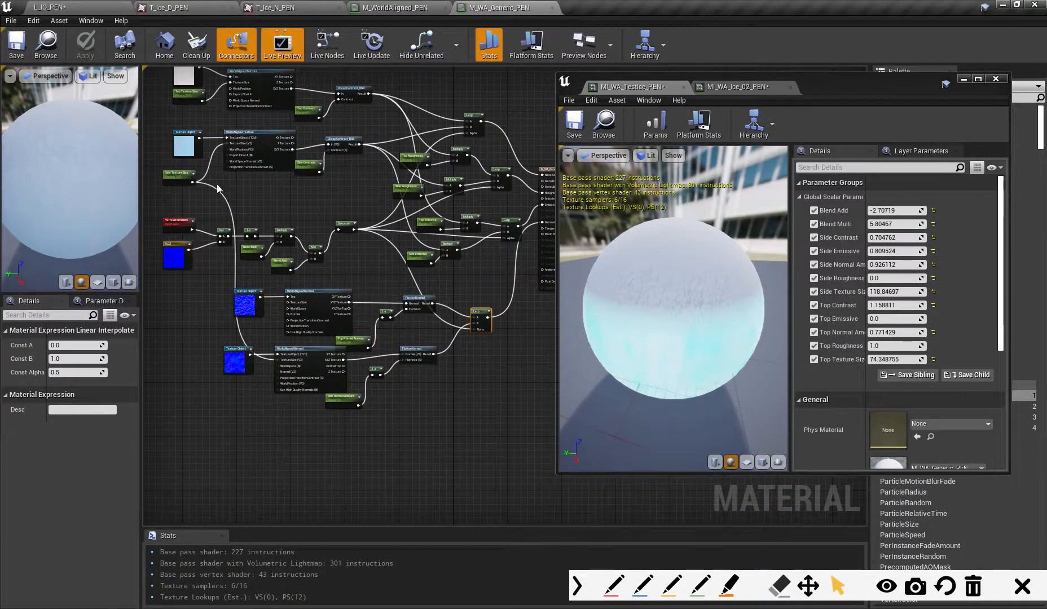
pyautogui.moveTo(202, 102); pyautogui.dragTo(287, 303)
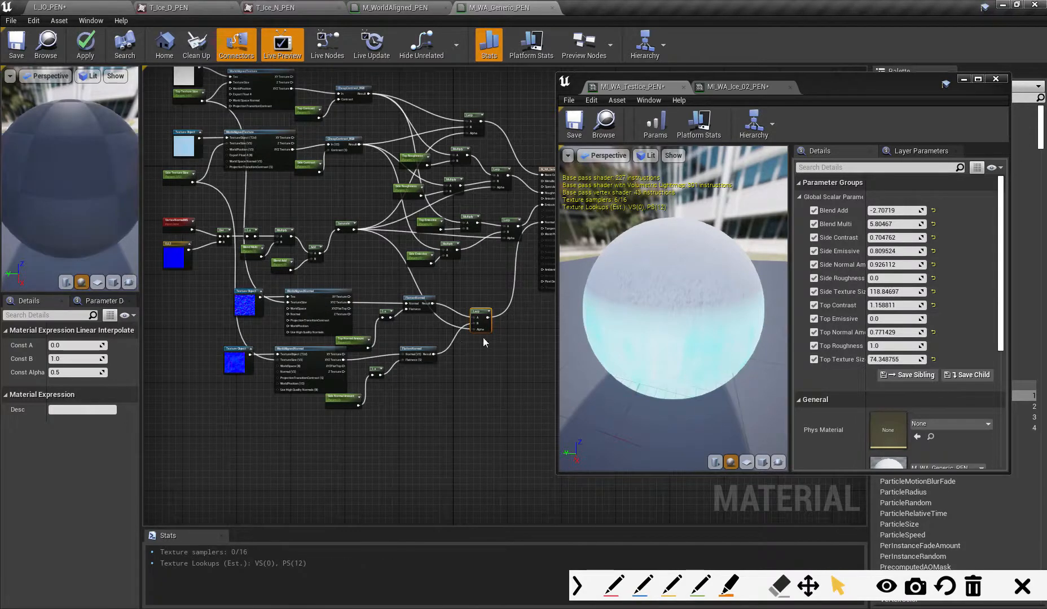
pyautogui.moveTo(359, 269); pyautogui.dragTo(376, 276, button='right')
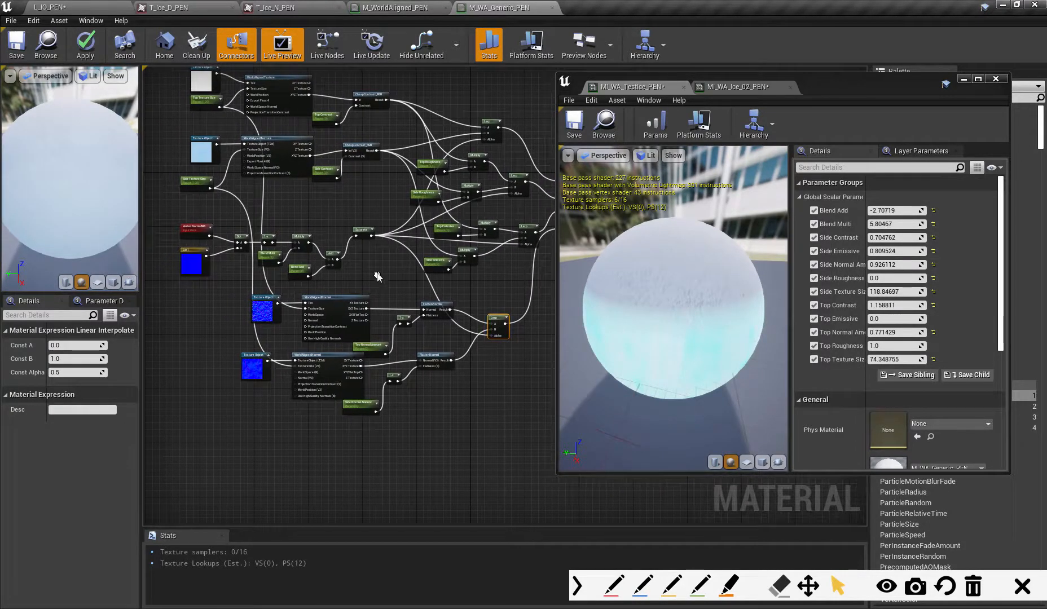
pyautogui.click(85, 48)
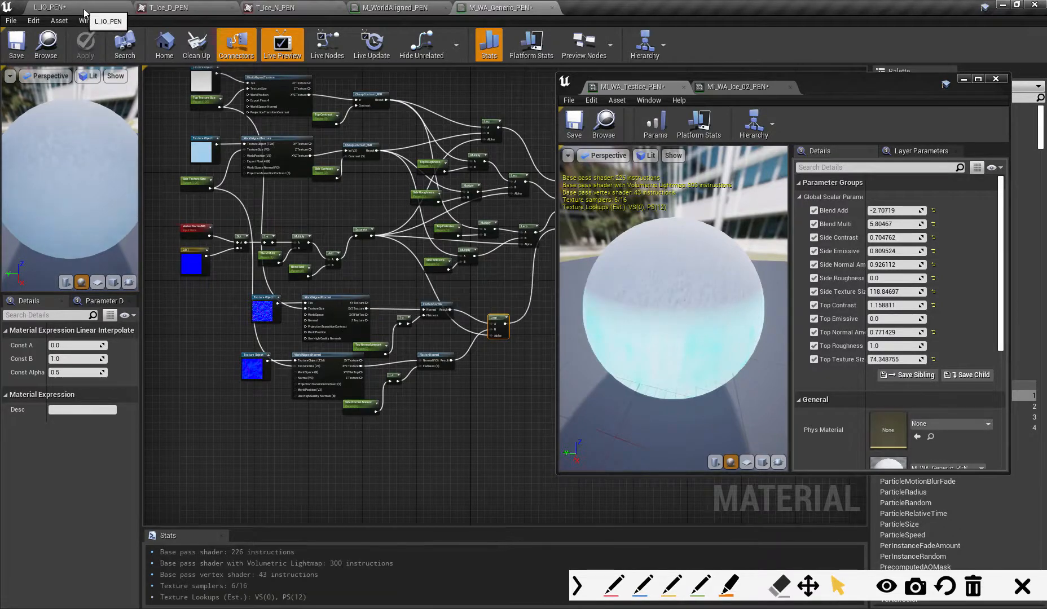
# - With the level in view, adjust the instance's Top Texture Size to about 256.78 and Top Normal Amount to about 0.58
pyautogui.click(76, 7)
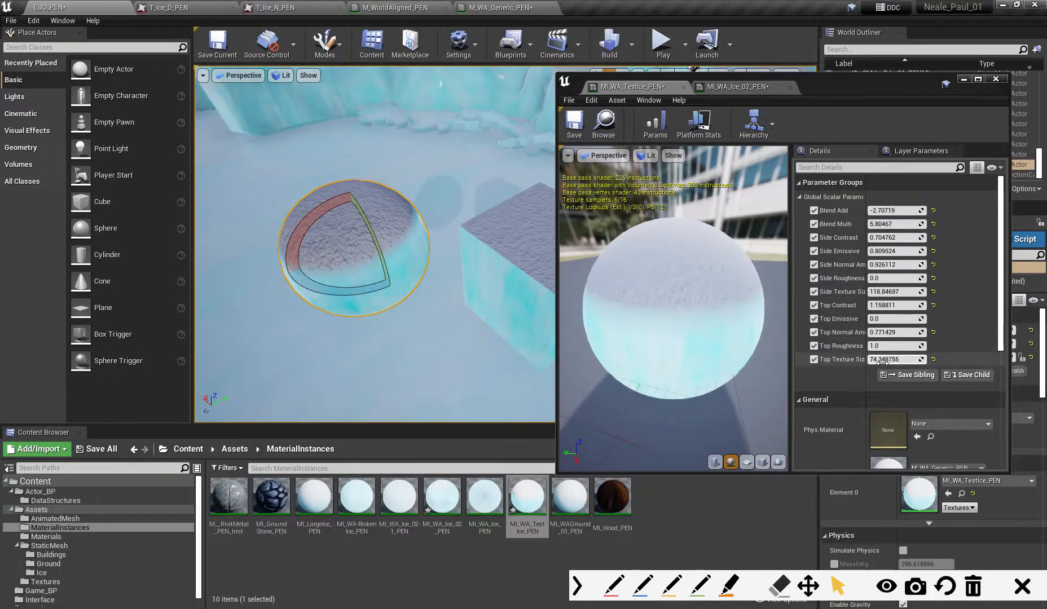
pyautogui.moveTo(891, 360); pyautogui.dragTo(900, 360)
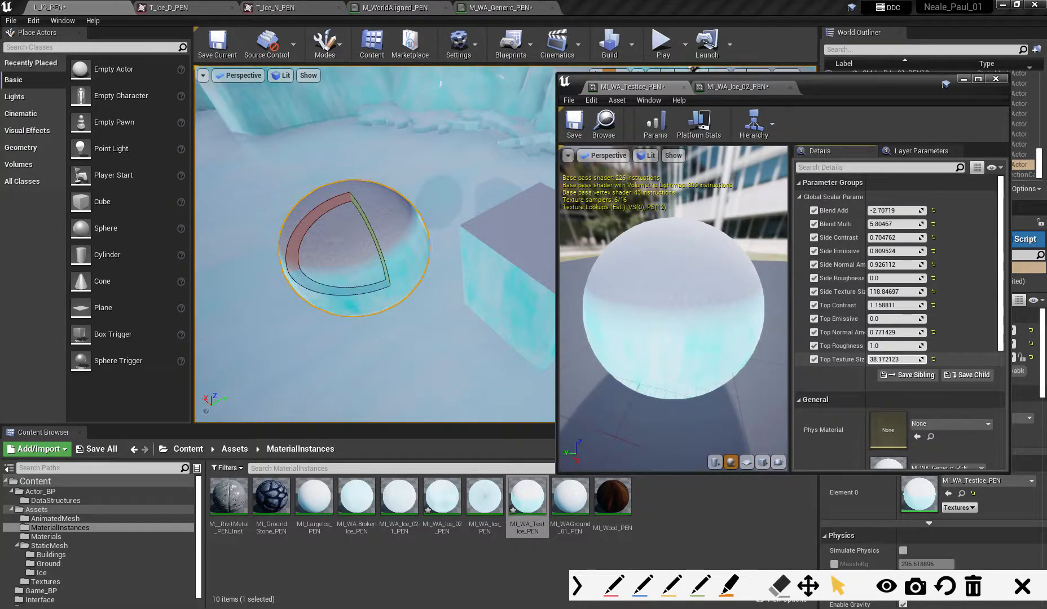
pyautogui.moveTo(894, 359); pyautogui.dragTo(1009, 376)
pyautogui.moveTo(894, 332); pyautogui.dragTo(848, 359)
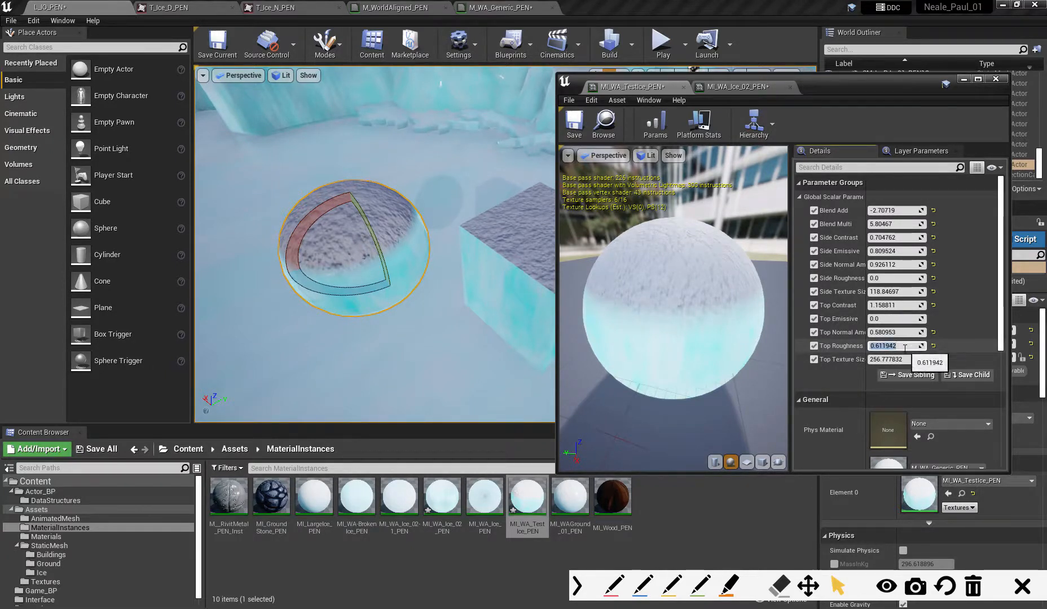
# - Set the instance's Top Roughness to 0 and Top Emissive to 0.2
pyautogui.write('0')
pyautogui.press('Return')
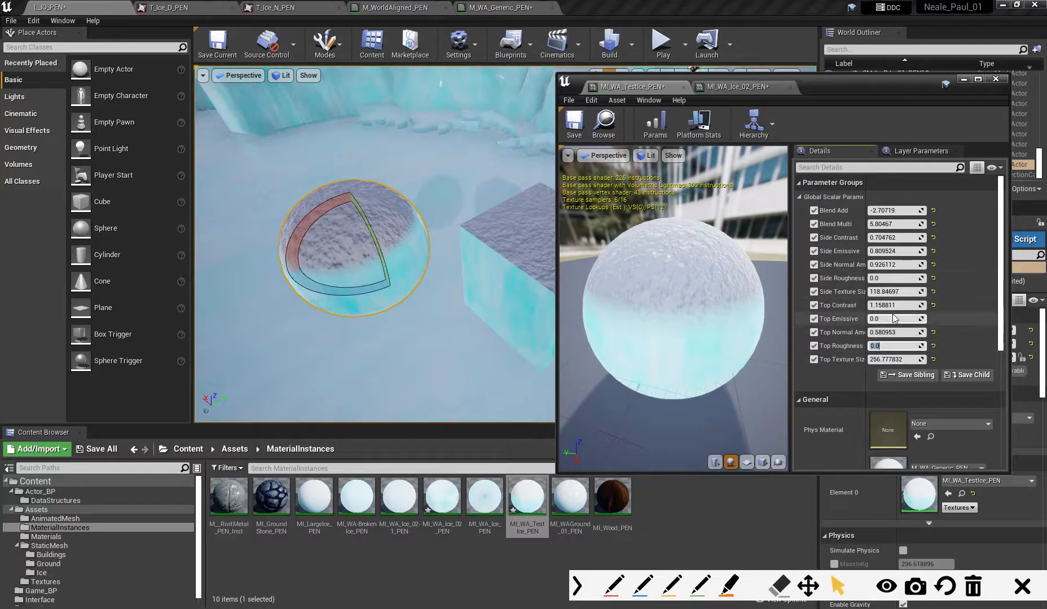
pyautogui.moveTo(881, 320); pyautogui.dragTo(903, 320)
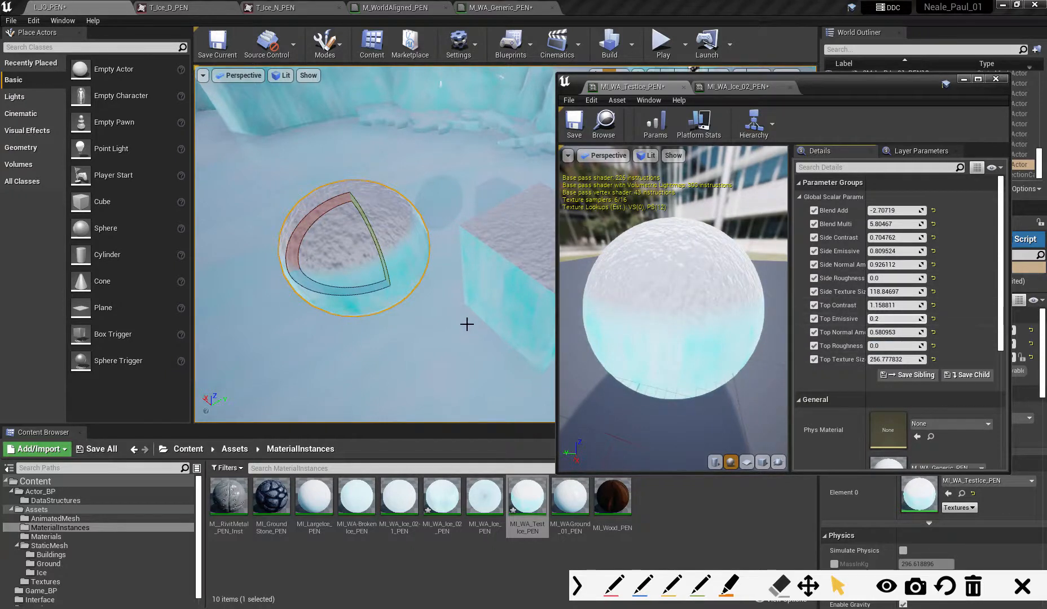
# - Move the material instance window aside and examine the ice and snow surfaces across the level
pyautogui.keyDown('alt'); pyautogui.moveTo(467, 324); pyautogui.dragTo(507, 299); pyautogui.keyUp('alt')
pyautogui.moveTo(827, 85); pyautogui.dragTo(984, 147)
pyautogui.moveTo(609, 215); pyautogui.dragTo(507, 183, button='right')
pyautogui.moveTo(451, 242); pyautogui.dragTo(496, 260, button='right')
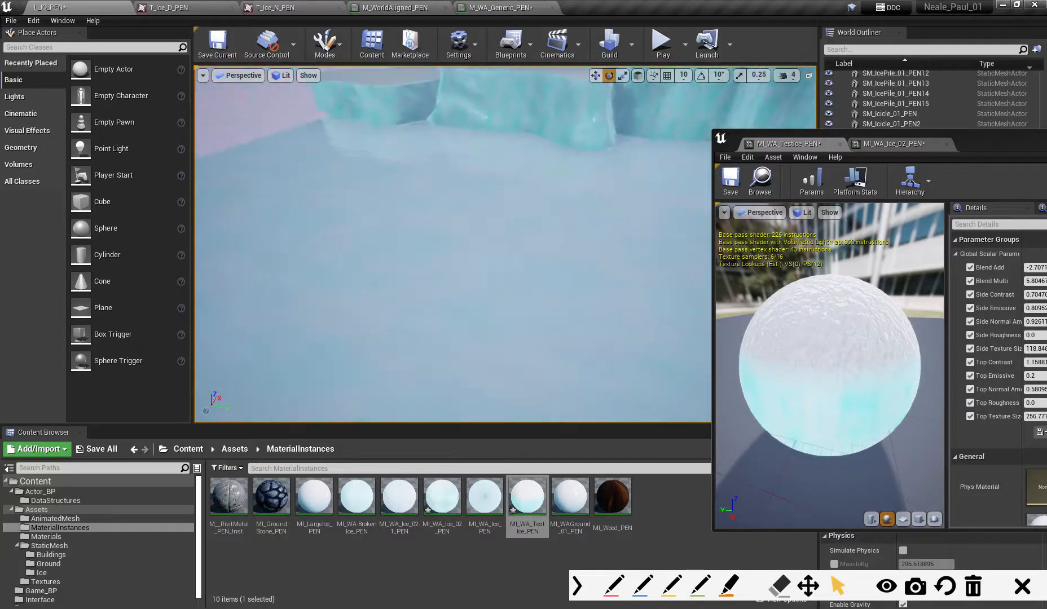
pyautogui.moveTo(496, 259); pyautogui.dragTo(527, 251, button='right')
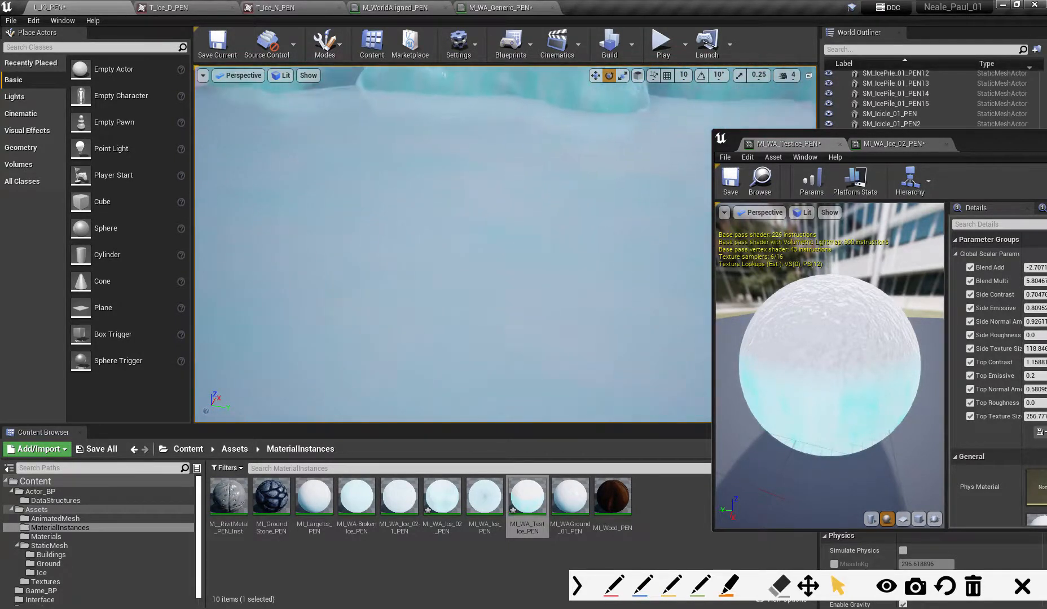
pyautogui.moveTo(527, 251); pyautogui.dragTo(573, 244, button='right')
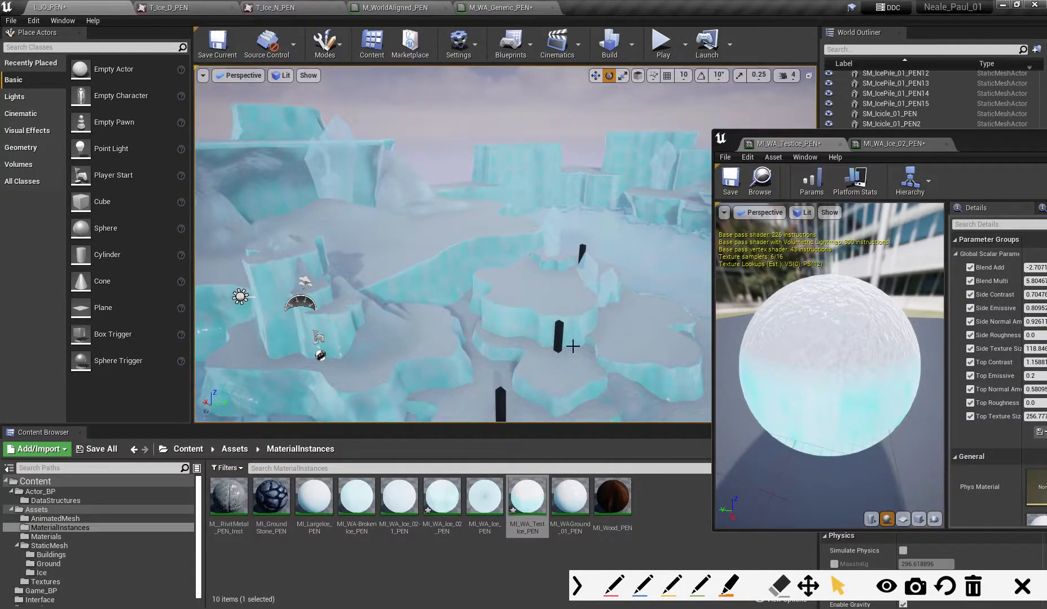